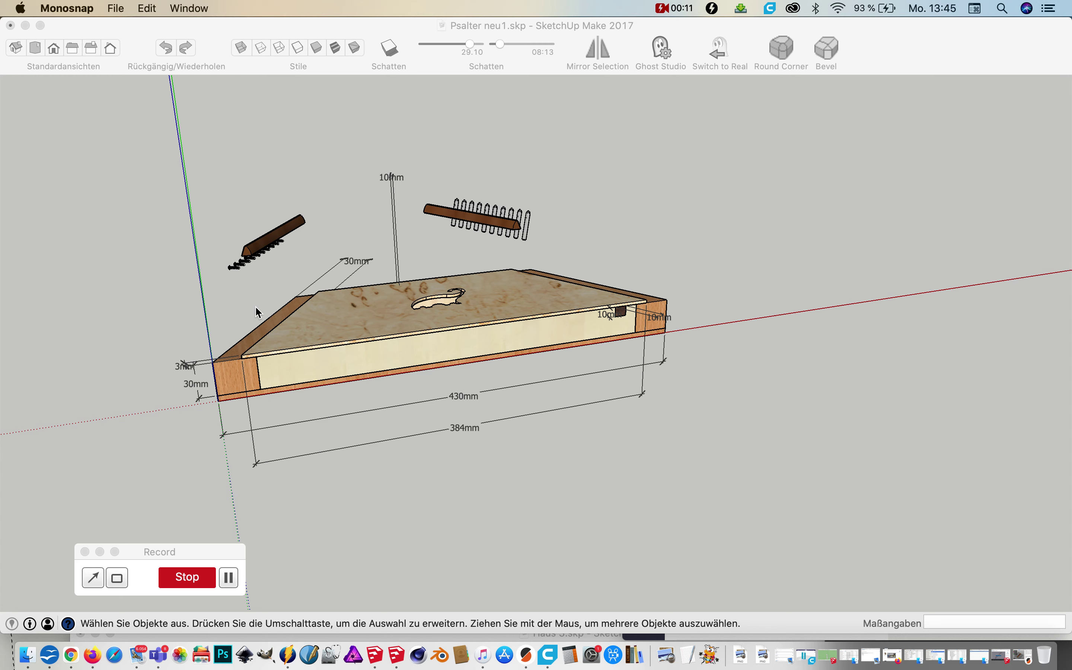
Orbit and zoom to bring the pin bar and comb above the board into view.
scroll(370, 304, "up", 3)
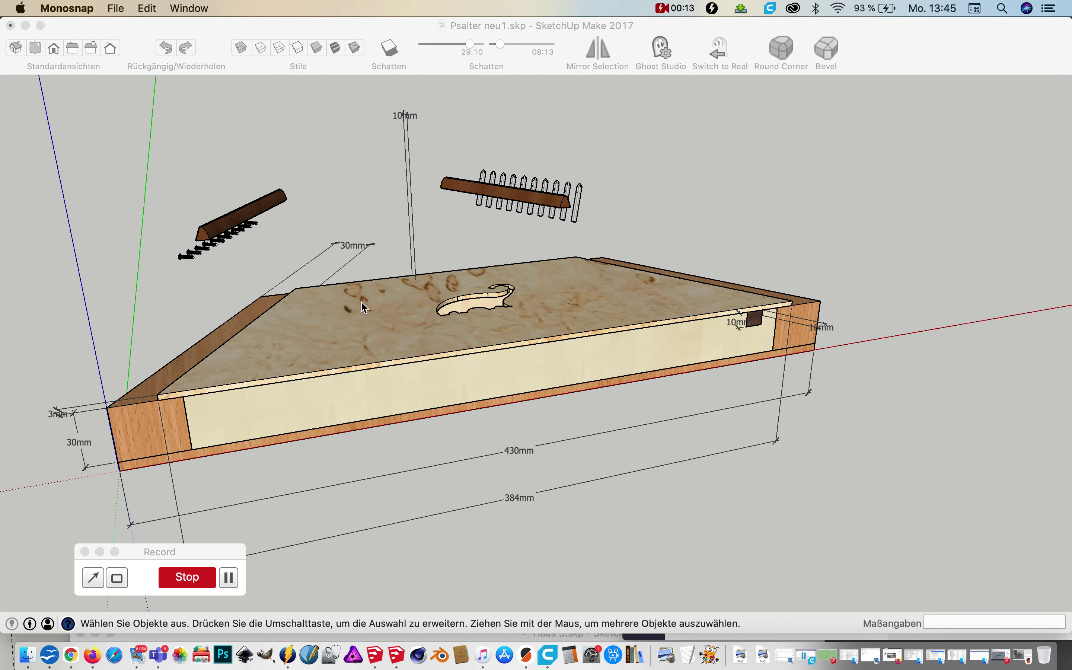
middle_click_drag(364, 307, 369, 312)
scroll(369, 311, "down", 3)
middle_click_drag(265, 248, 317, 210)
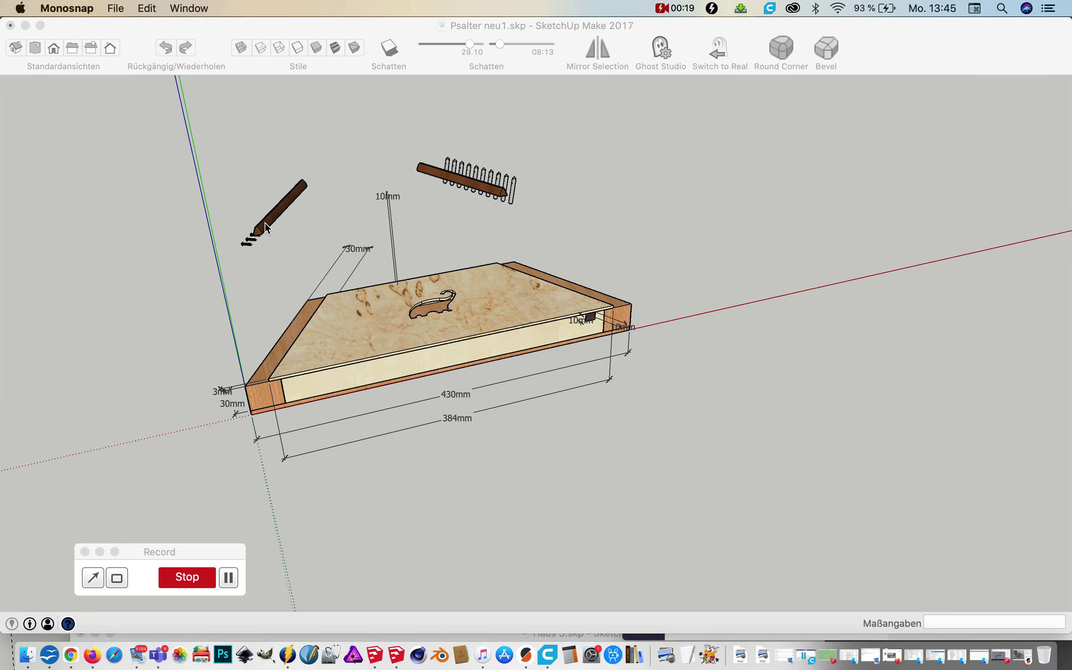
left_click(265, 228)
Try selecting the pin bar, its pins and the comb piece one by one, then clear the selection.
left_click(461, 183)
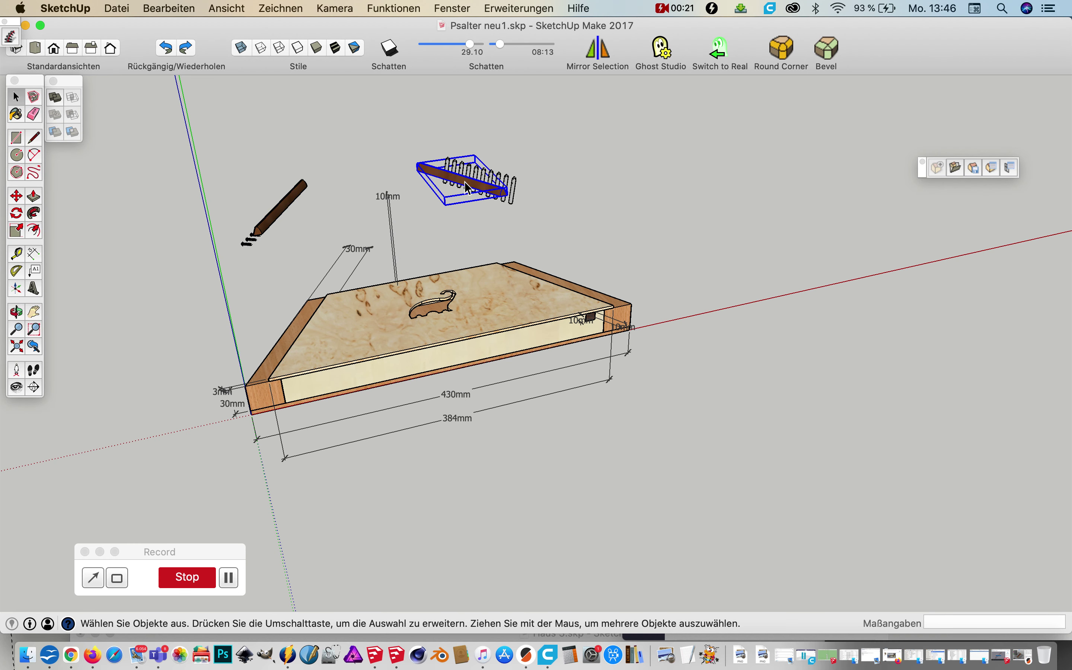
left_click(252, 232)
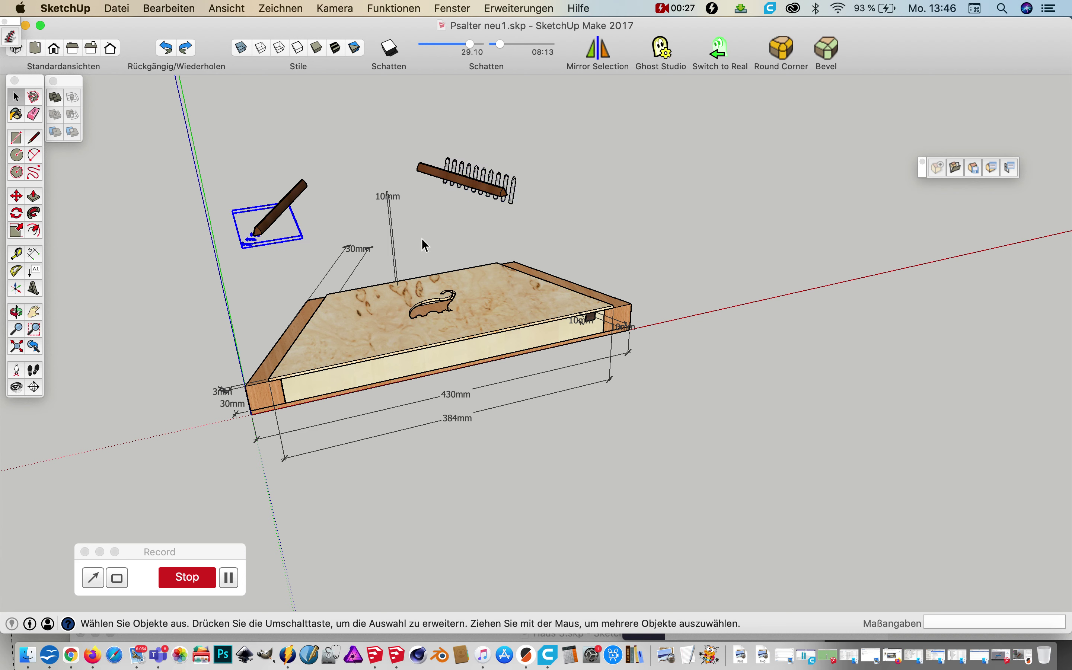
left_click(270, 225)
left_click(250, 242, "shift")
left_click(474, 189, "shift")
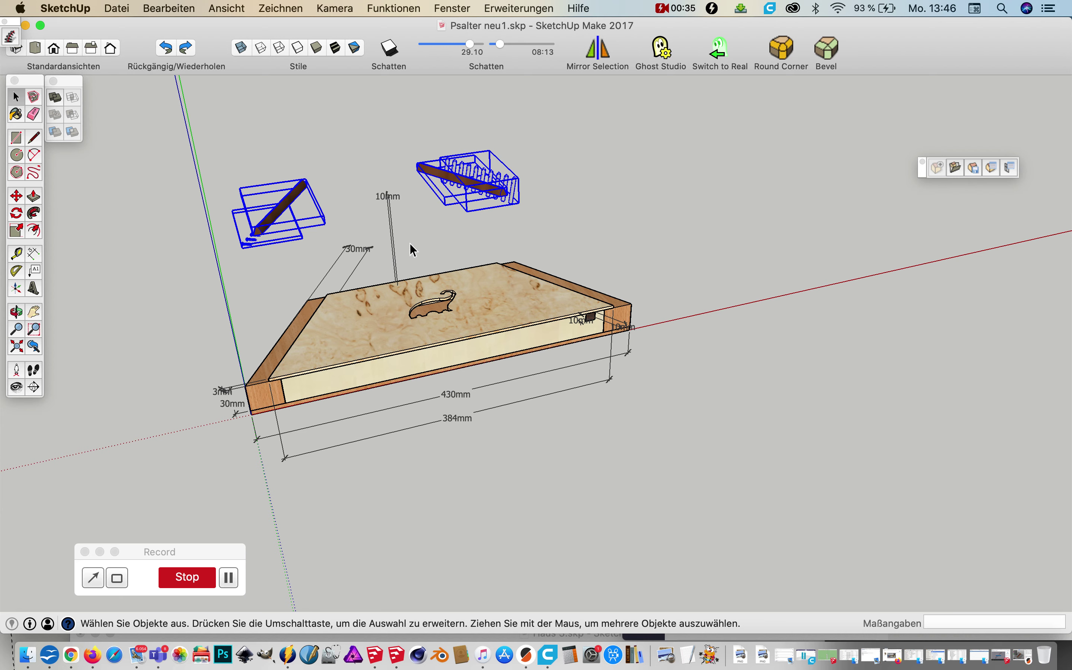
left_click(586, 224)
Window-select the pin bar and comb and combine them with Gruppieren.
middle_click_drag(585, 223, 532, 283)
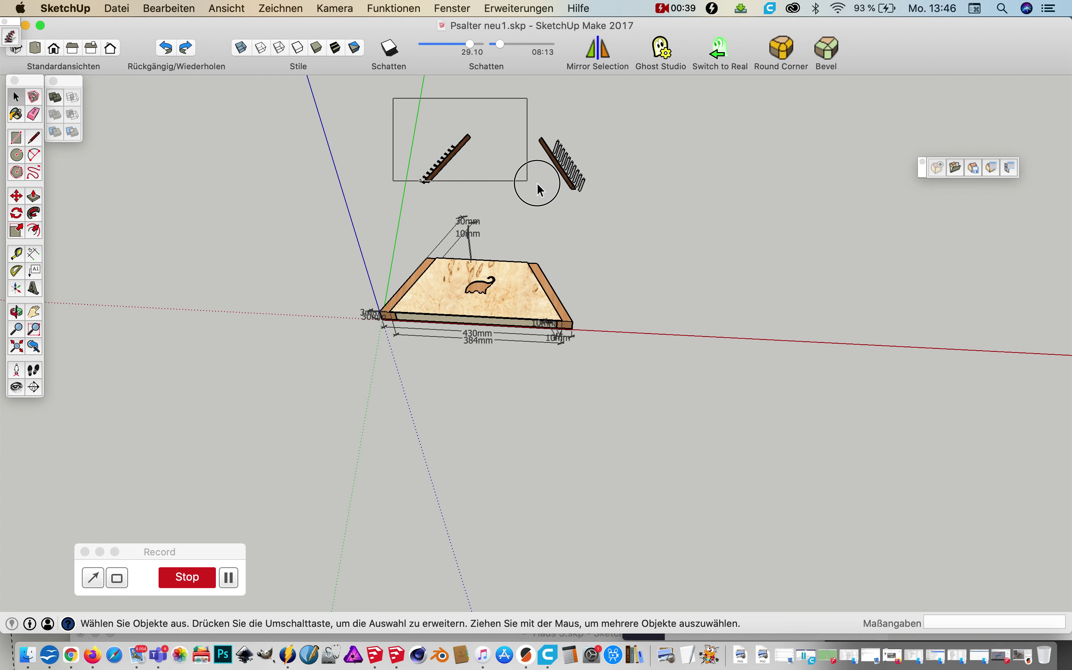
left_click_drag(403, 133, 621, 201)
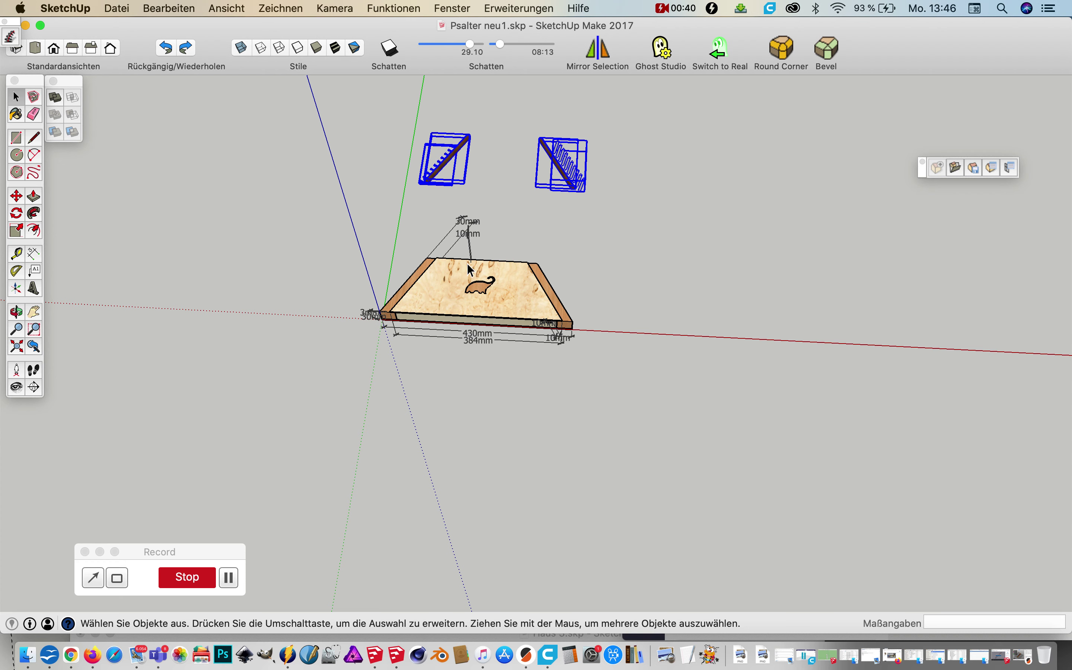
right_click(564, 177)
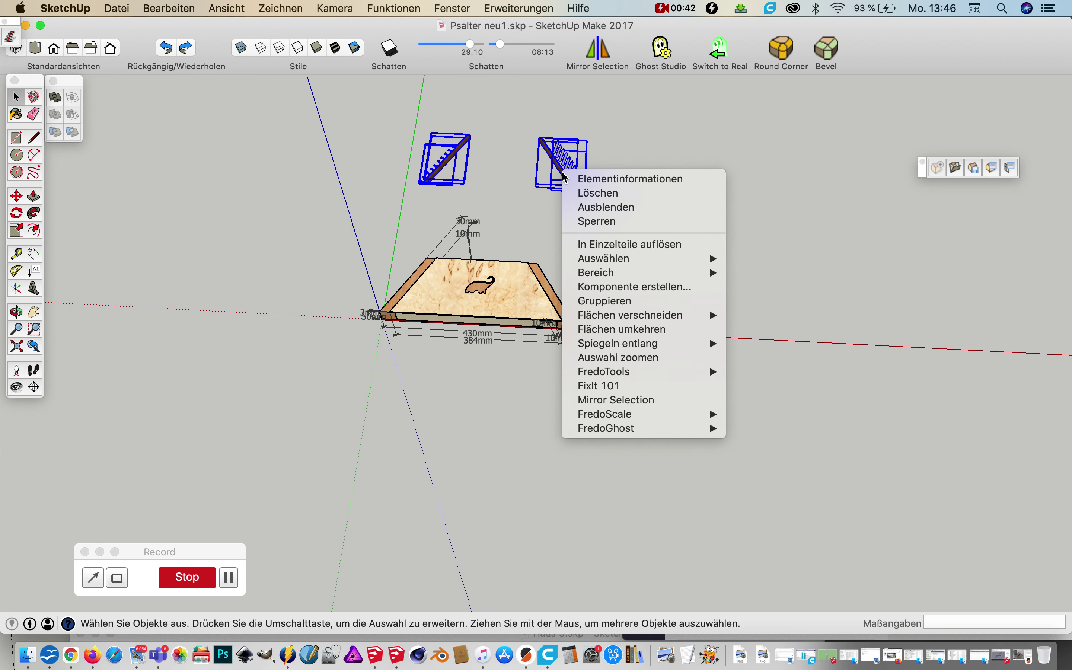
left_click(613, 301)
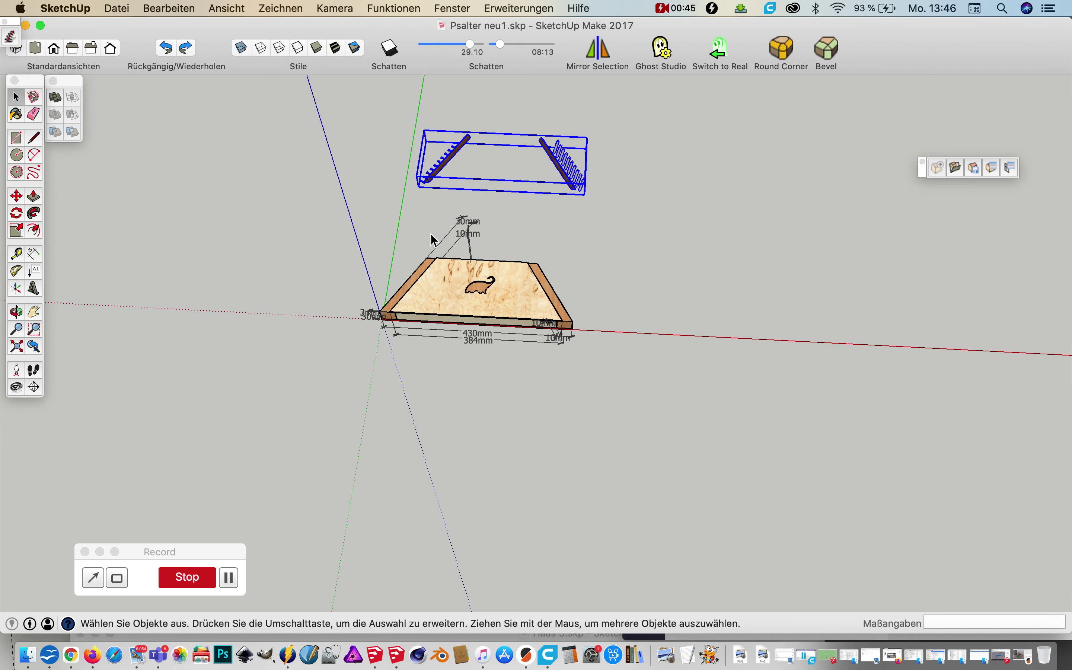
mouse_move(451, 251)
middle_mouse_down()
mouse_move(376, 261)
mouse_move(471, 165)
middle_mouse_up()
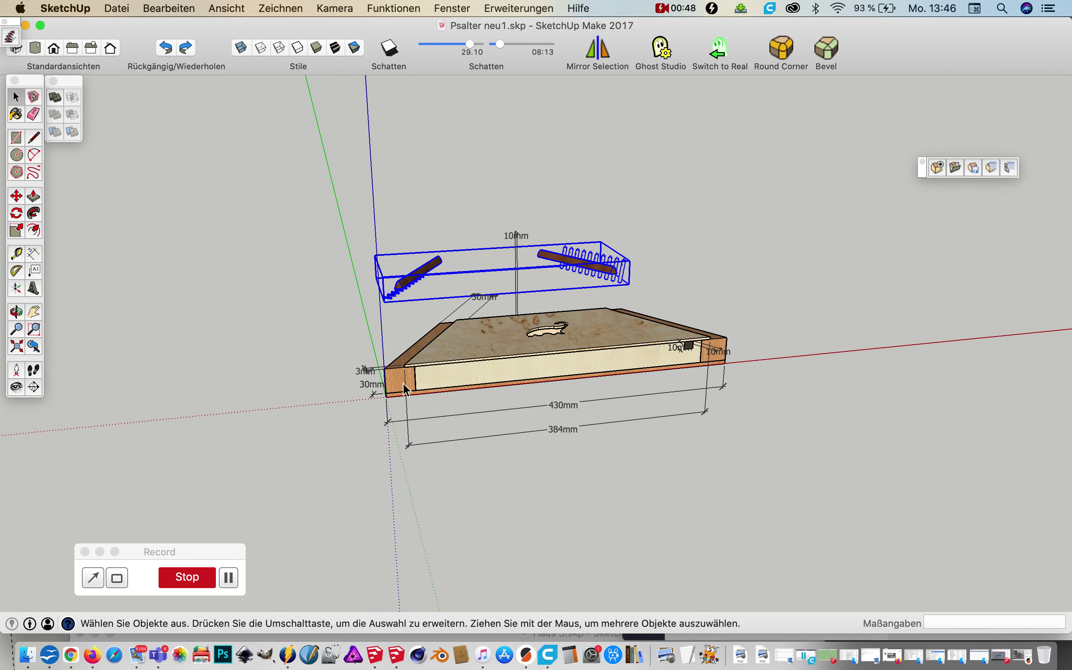
Move the pin bar and comb group down onto the psaltery box top.
left_click(16, 198)
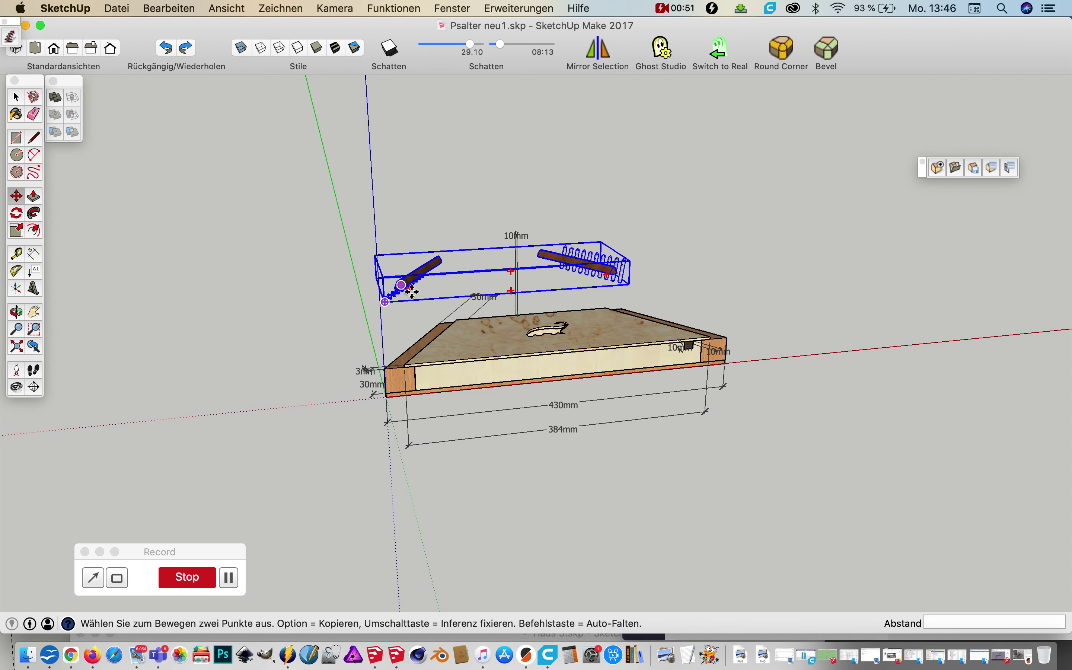
scroll(411, 290, "up", 3)
scroll(380, 282, "up", 3)
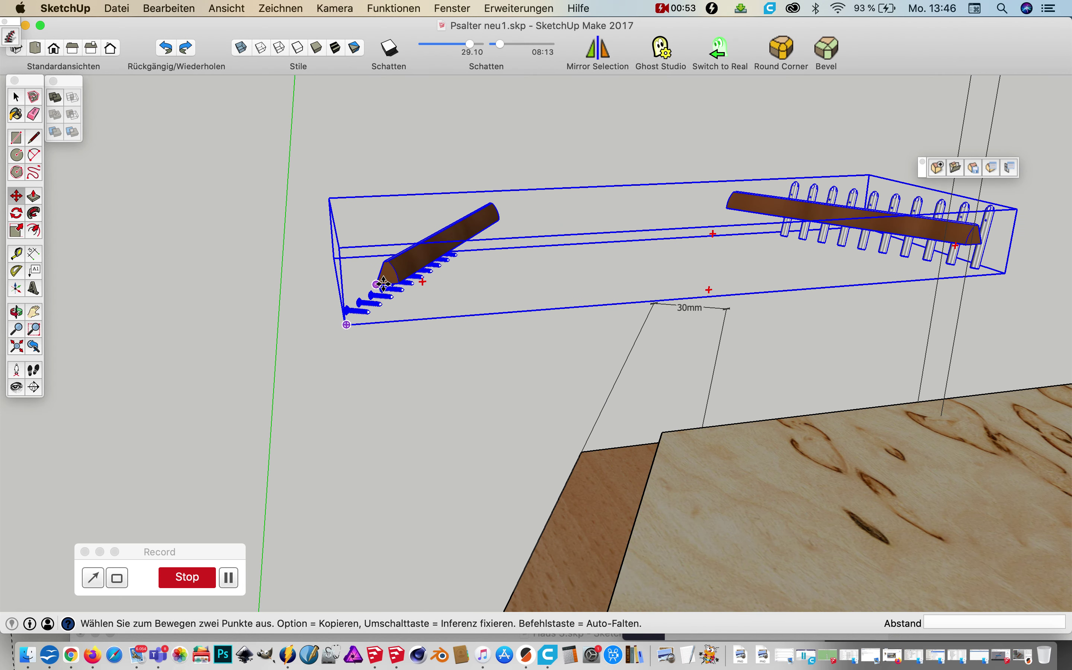
scroll(381, 282, "down", 3)
scroll(381, 282, "down", 2)
mouse_move(385, 292)
left_mouse_down()
mouse_move(449, 380)
mouse_move(425, 403)
left_mouse_up()
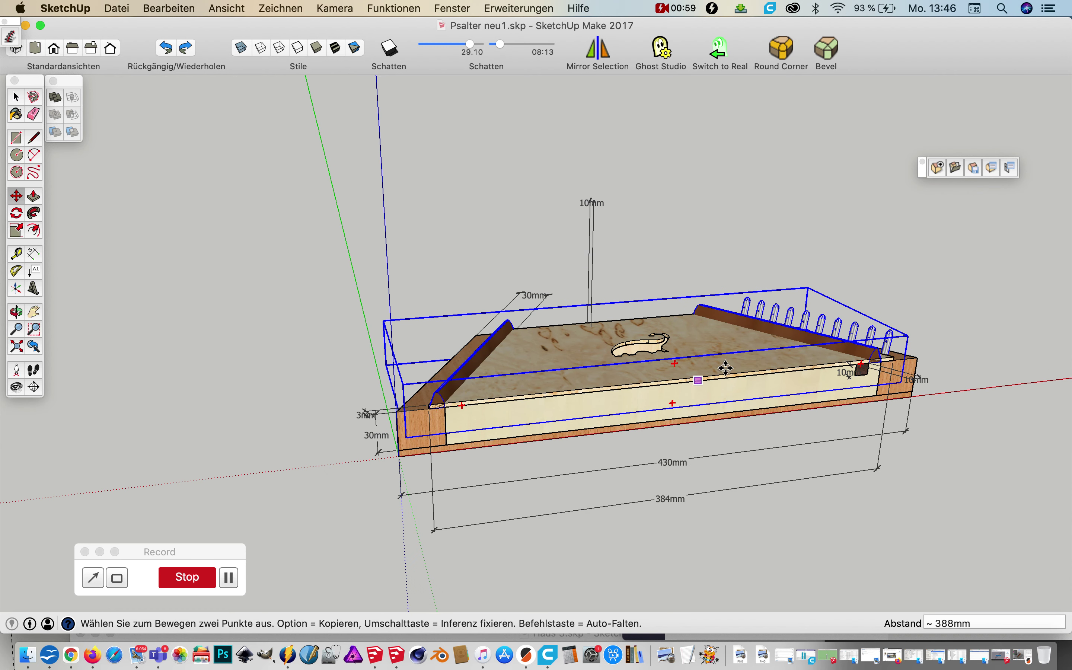
left_click(17, 97)
Orbit around the box to check the group's placement and clear the selection.
mouse_move(609, 131)
middle_mouse_down()
mouse_move(413, 186)
mouse_move(275, 187)
mouse_move(152, 140)
mouse_move(325, 125)
mouse_move(609, 220)
mouse_move(679, 220)
mouse_move(539, 152)
middle_mouse_up()
scroll(848, 248, "down", 3)
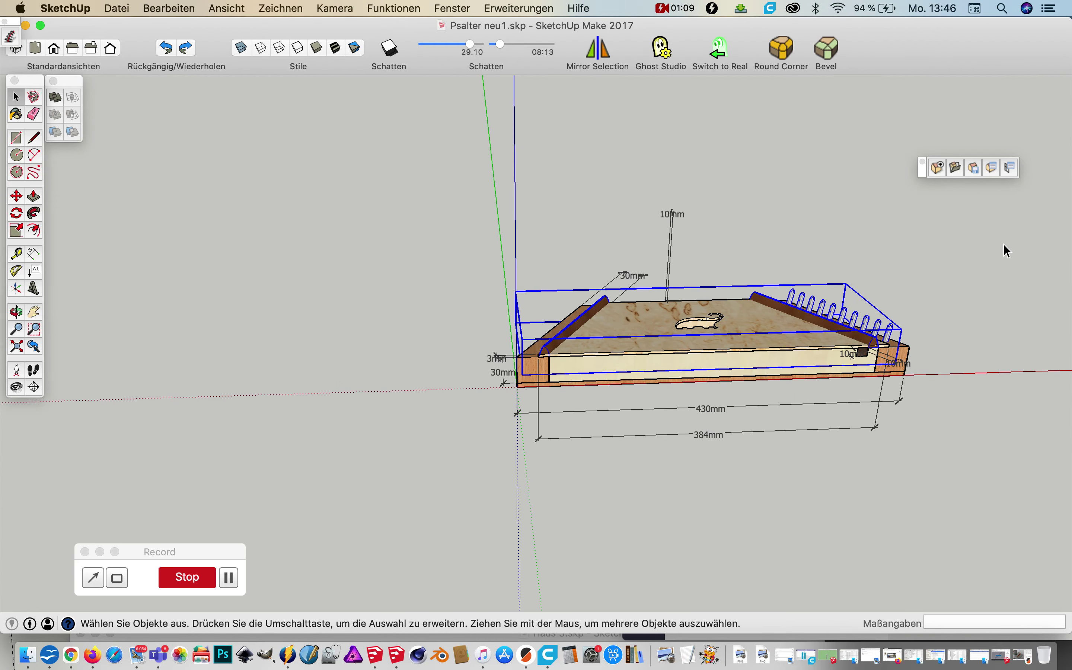
scroll(1004, 247, "up", 3)
scroll(1003, 248, "down", 3)
mouse_move(799, 239)
middle_mouse_down()
mouse_move(789, 247)
mouse_move(795, 318)
mouse_move(791, 294)
middle_mouse_up()
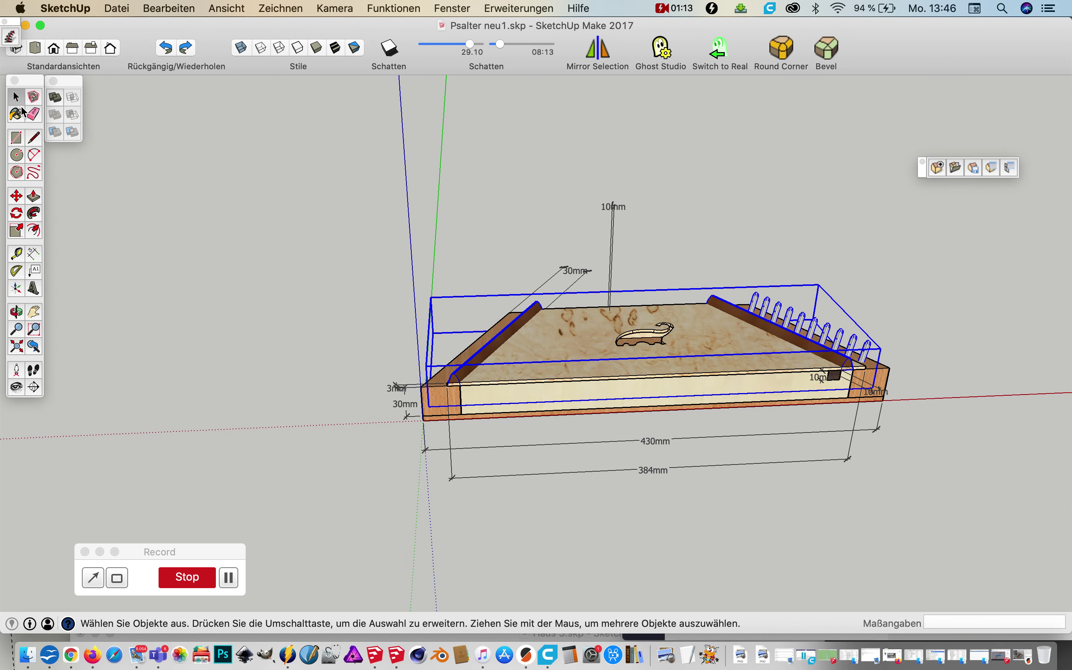
left_click(296, 161)
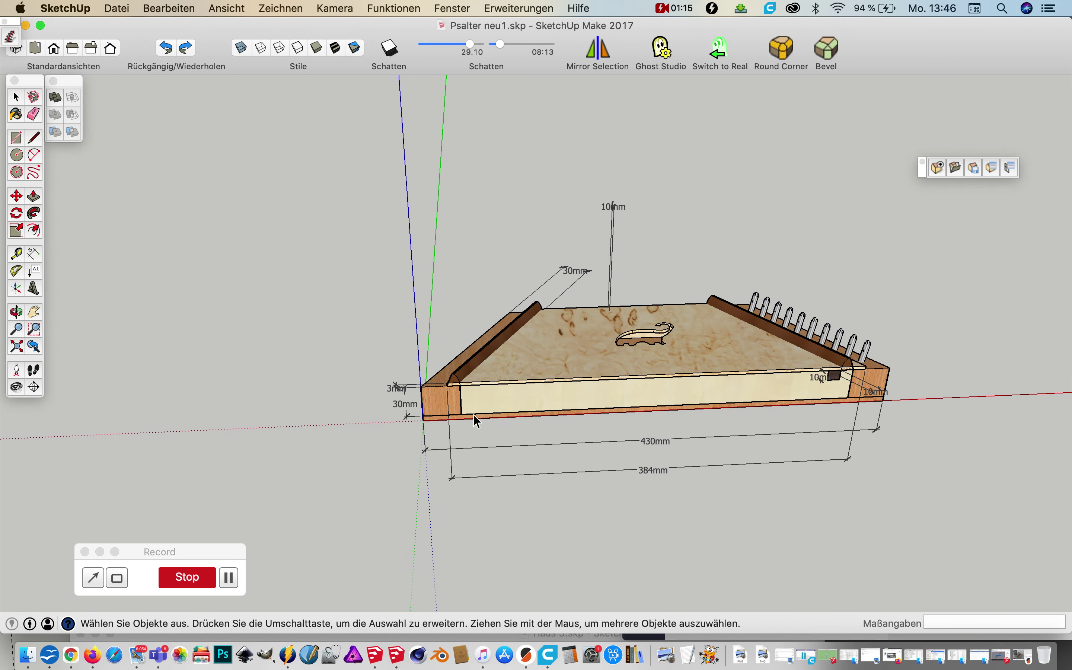
Click through the side board, front board and right pin block to inspect the box parts.
left_click(445, 384)
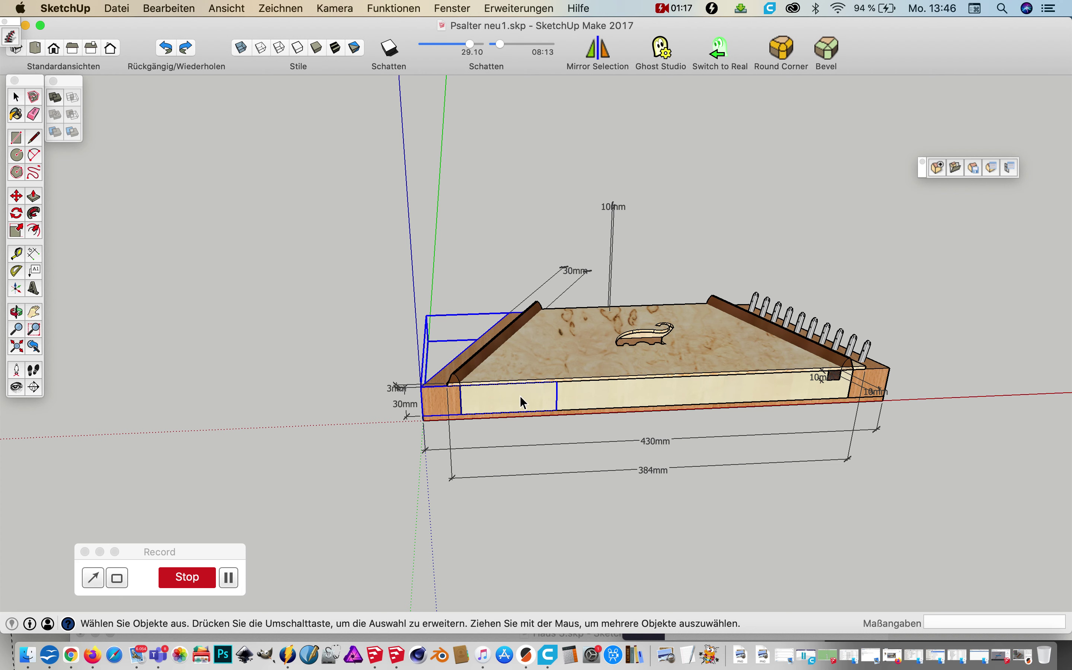
left_click(570, 380)
left_click(596, 392)
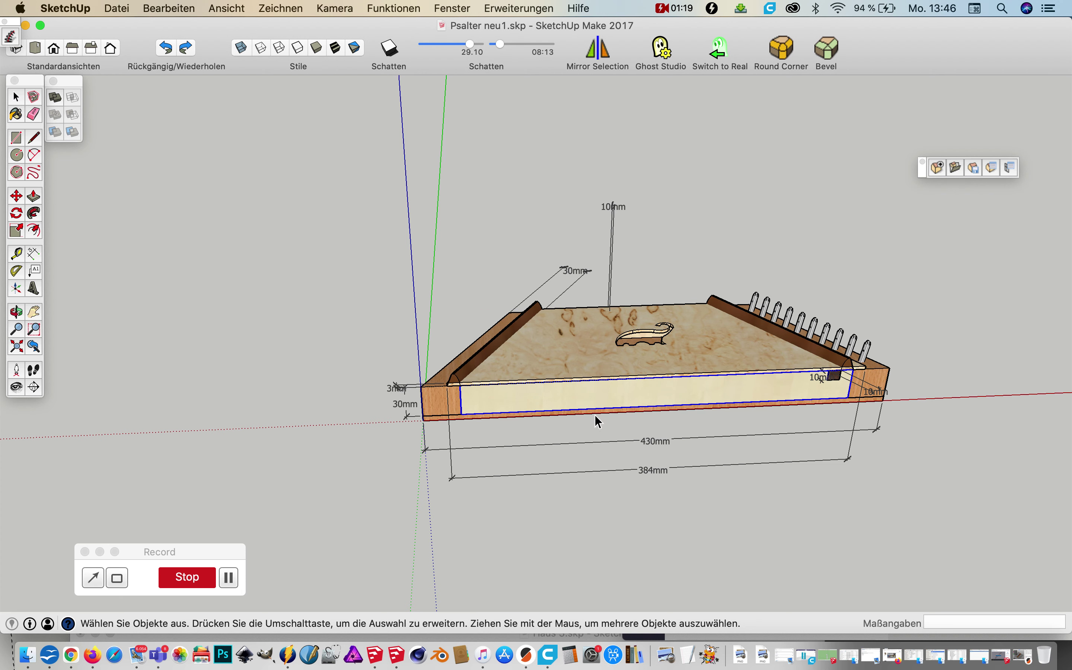
left_click(885, 385)
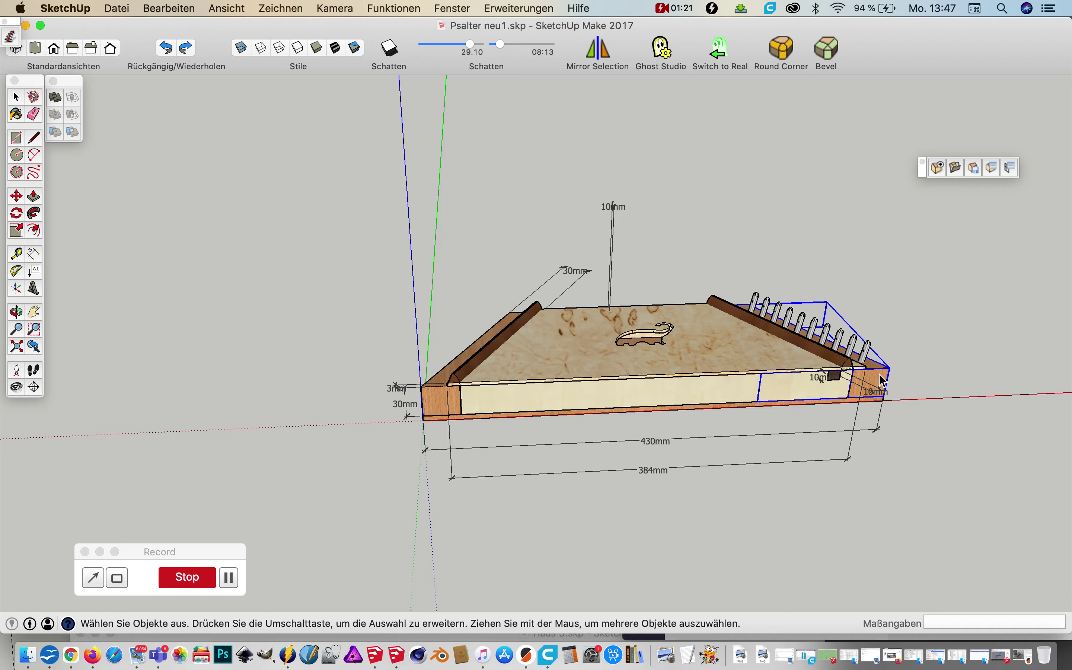
mouse_move(964, 335)
middle_mouse_down()
mouse_move(700, 197)
mouse_move(682, 227)
mouse_move(692, 246)
mouse_move(1023, 343)
middle_mouse_up()
scroll(1022, 341, "up", 3)
scroll(1022, 342, "down", 3)
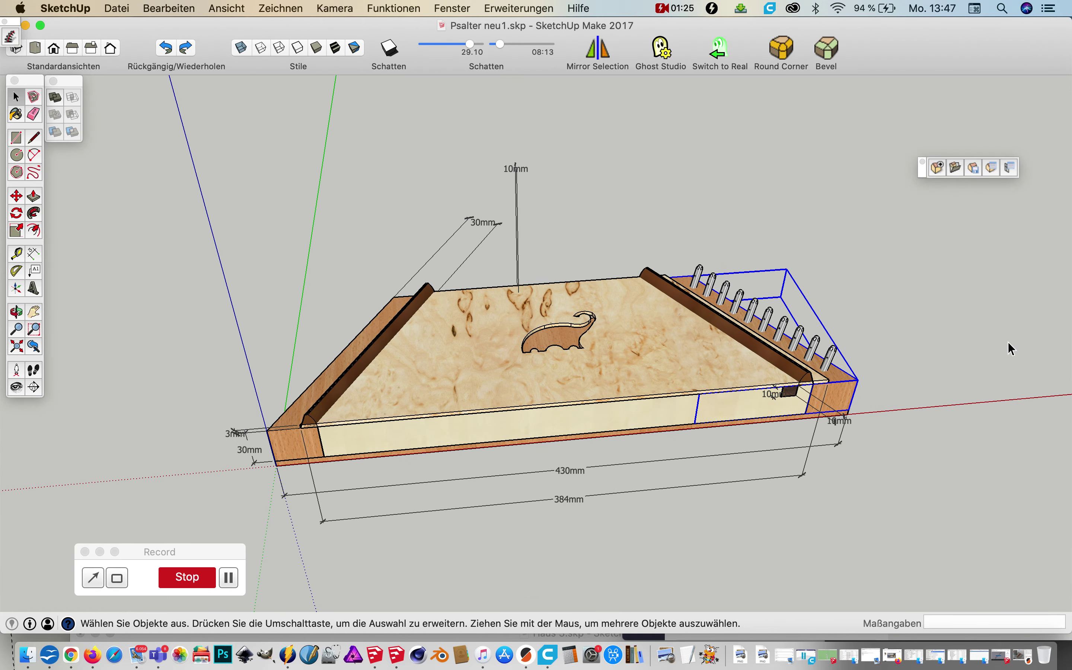
Move the left end block 176 mm up and to the left, clear of the board.
left_click(306, 443)
middle_click_drag(312, 444, 366, 397)
left_click(17, 197)
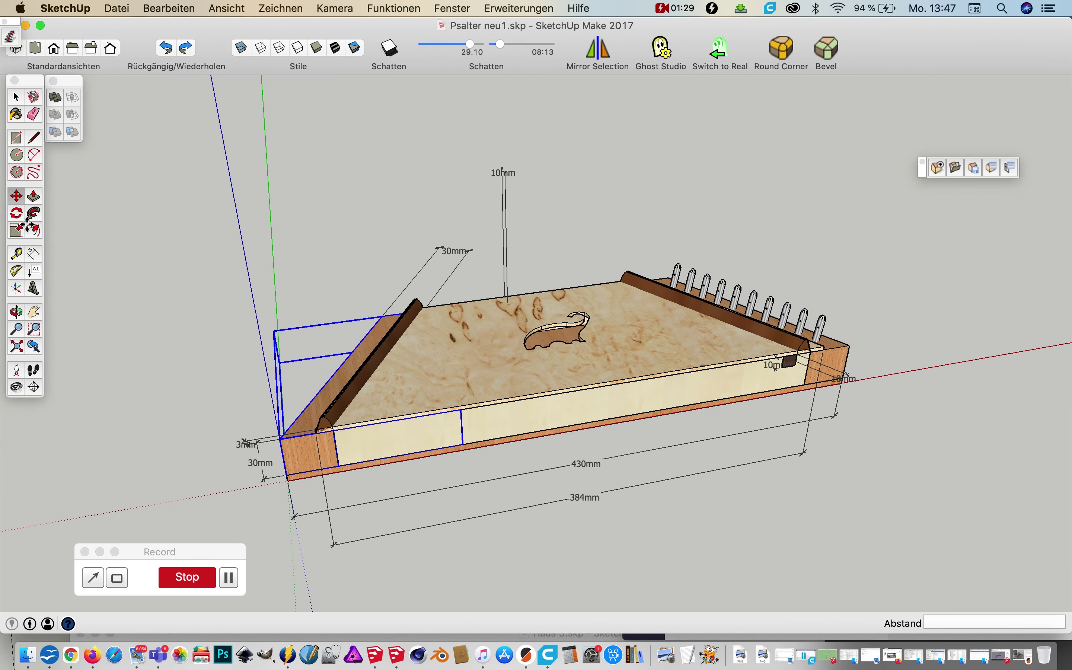
left_click(281, 438)
left_click(124, 359)
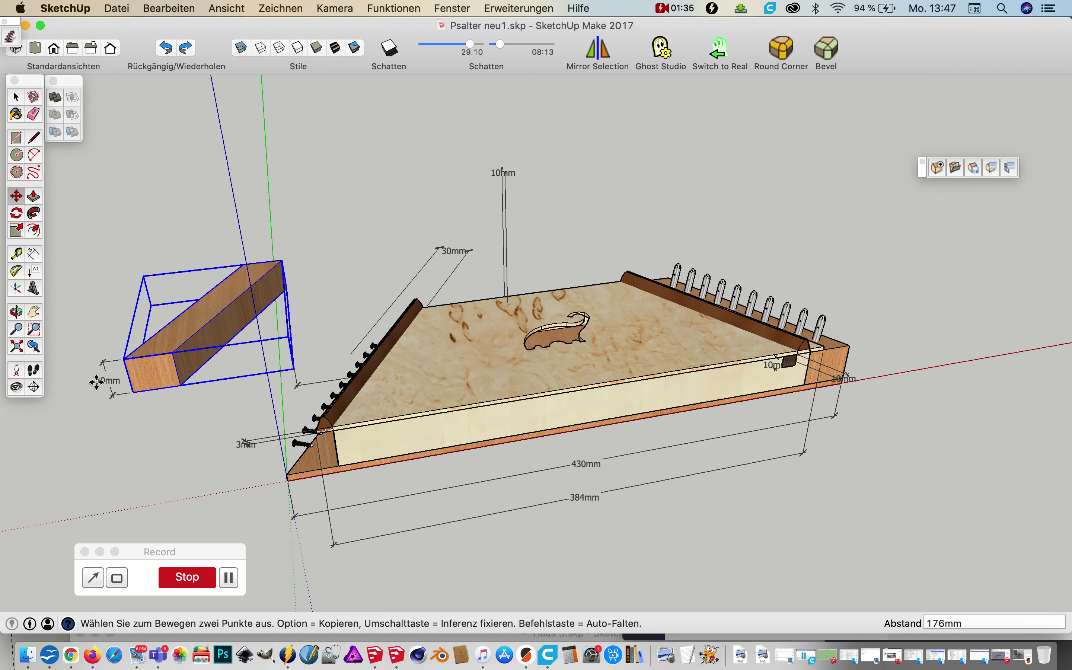
left_click(15, 97)
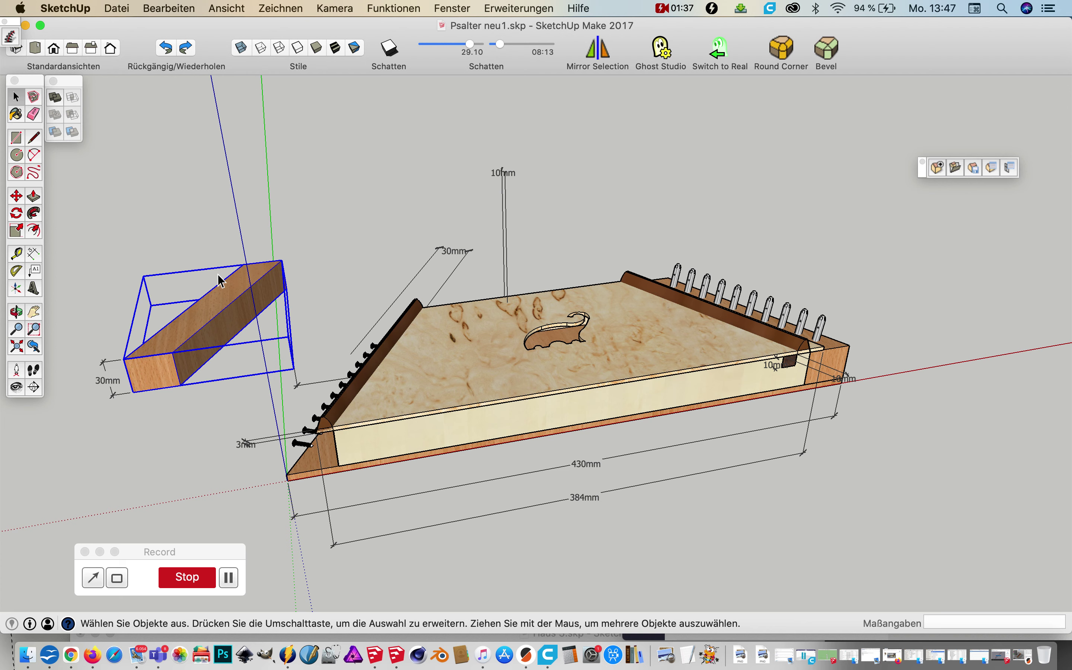
right_click(205, 306)
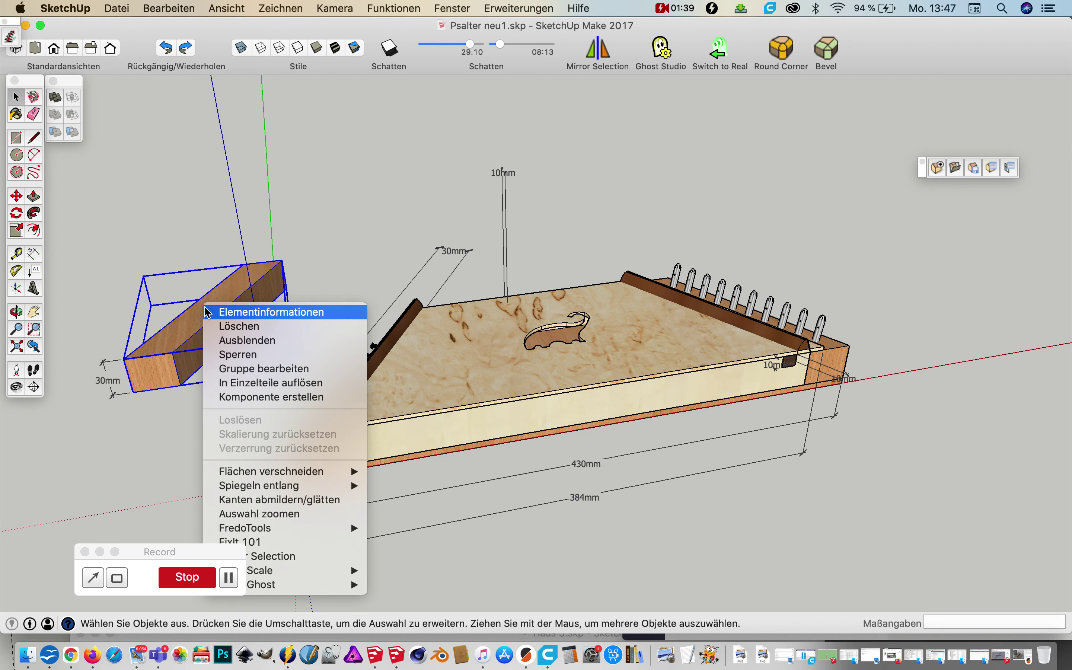
Explode the end block and raise its top face into a thicker beam, then undo the raise.
left_click(254, 384)
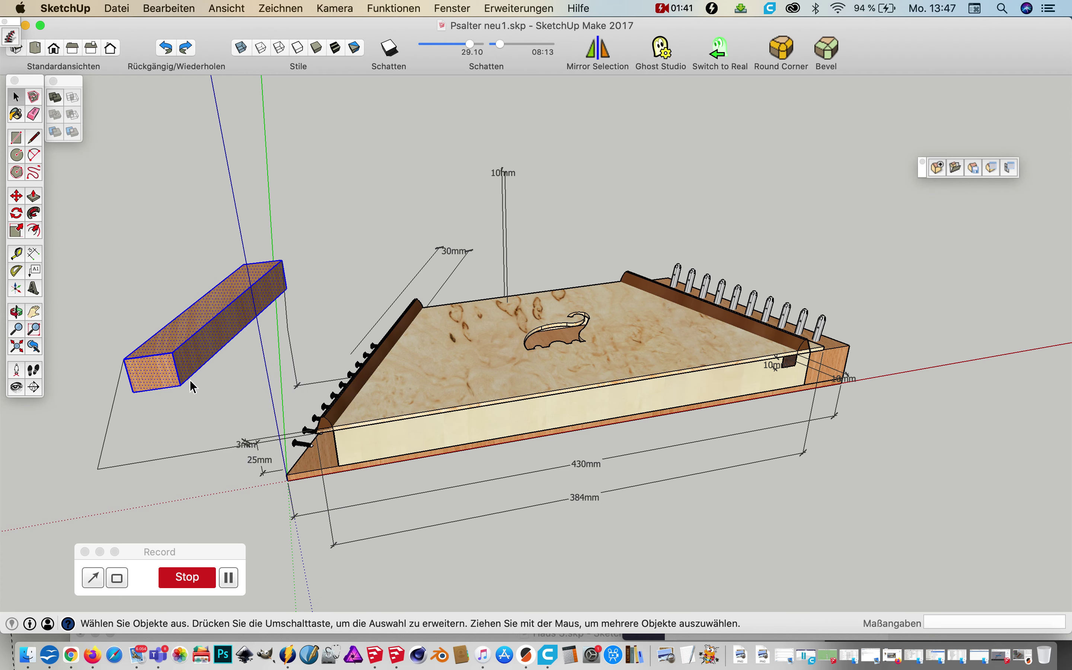
left_click(214, 333)
left_click(200, 317)
left_click(21, 194)
left_click(214, 304)
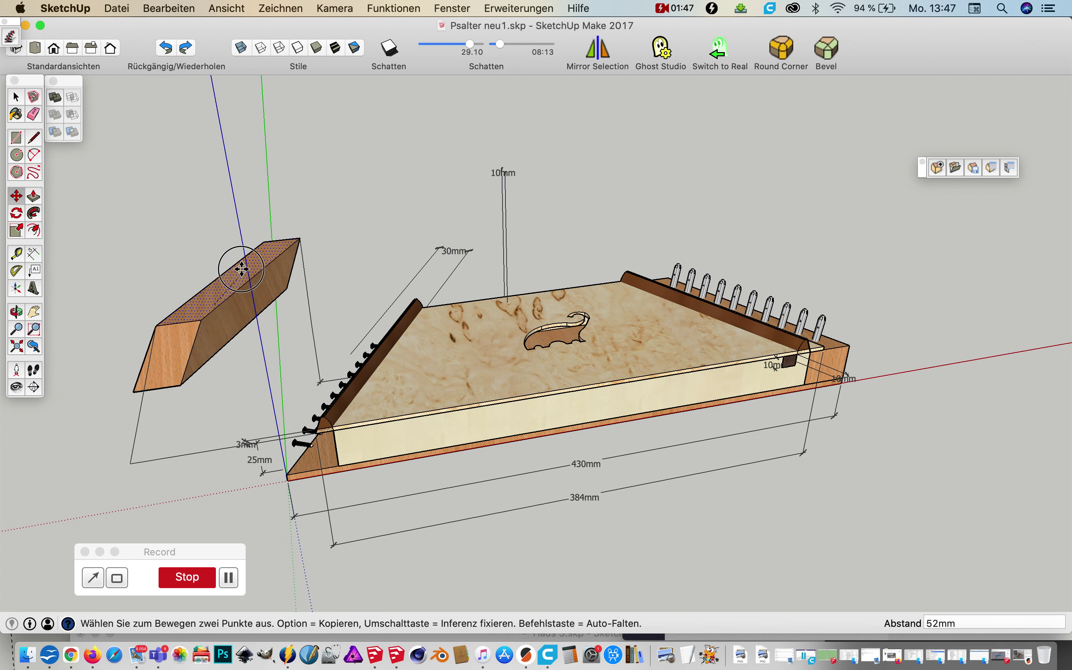
left_click(189, 212)
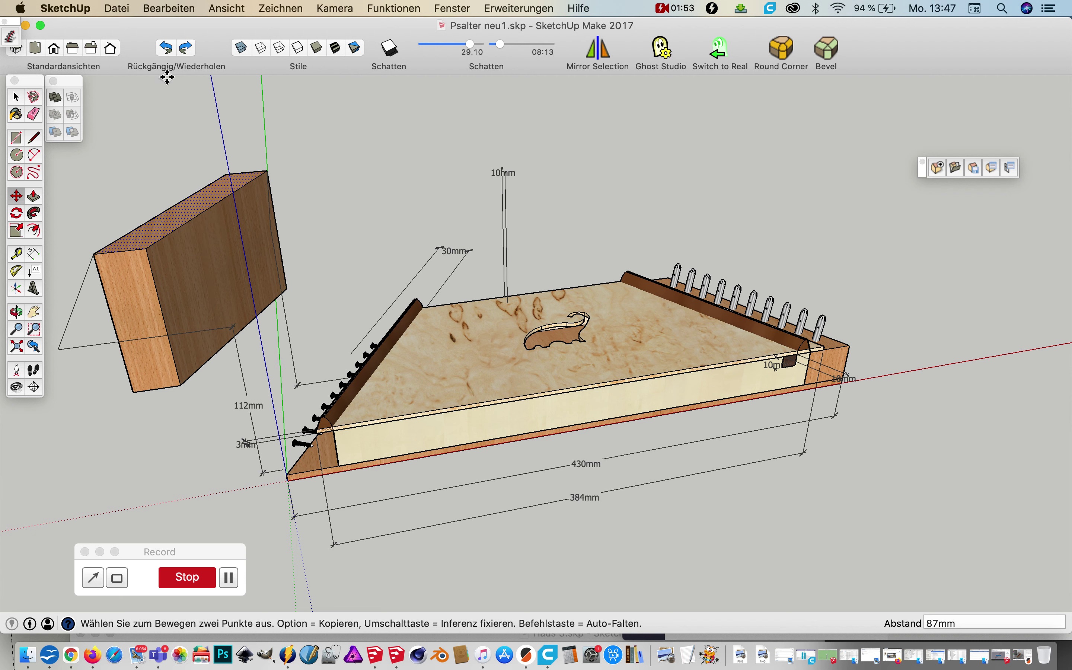
left_click(165, 49)
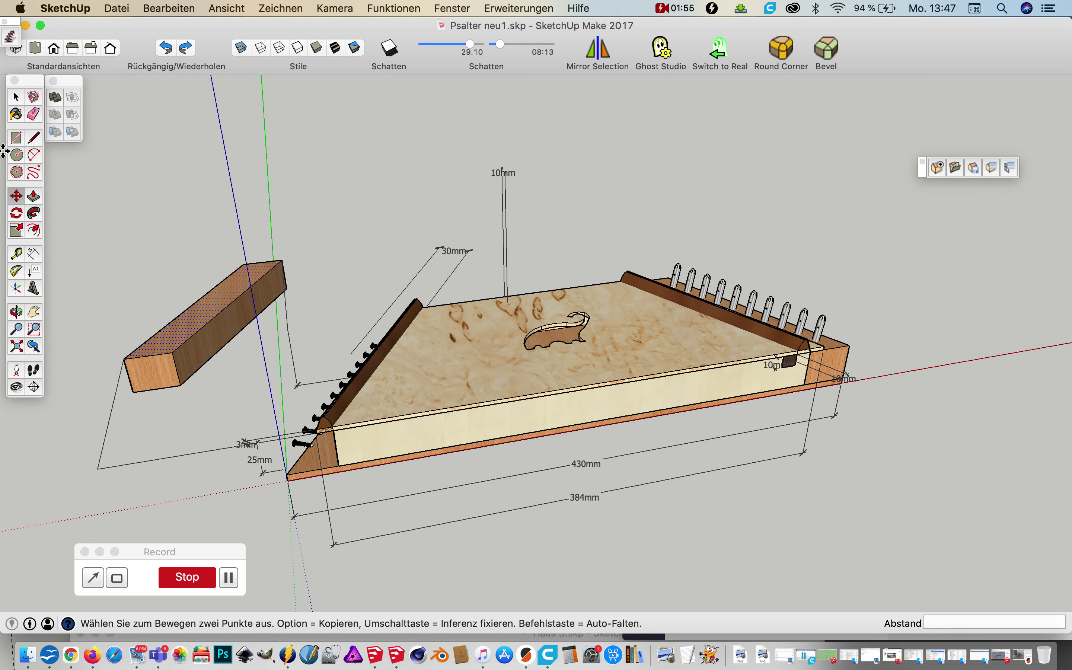
Select the entire beam, group it with Cmd+G, and undo to remove it.
left_click(16, 97)
left_click(187, 370)
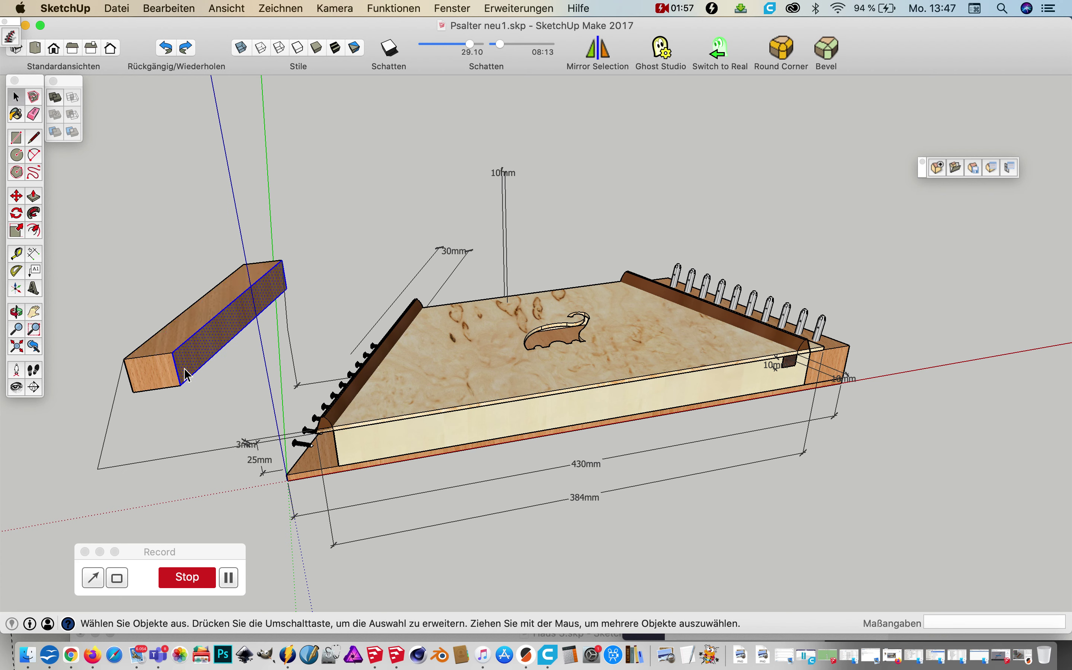
triple_click(187, 372)
key("super+g")
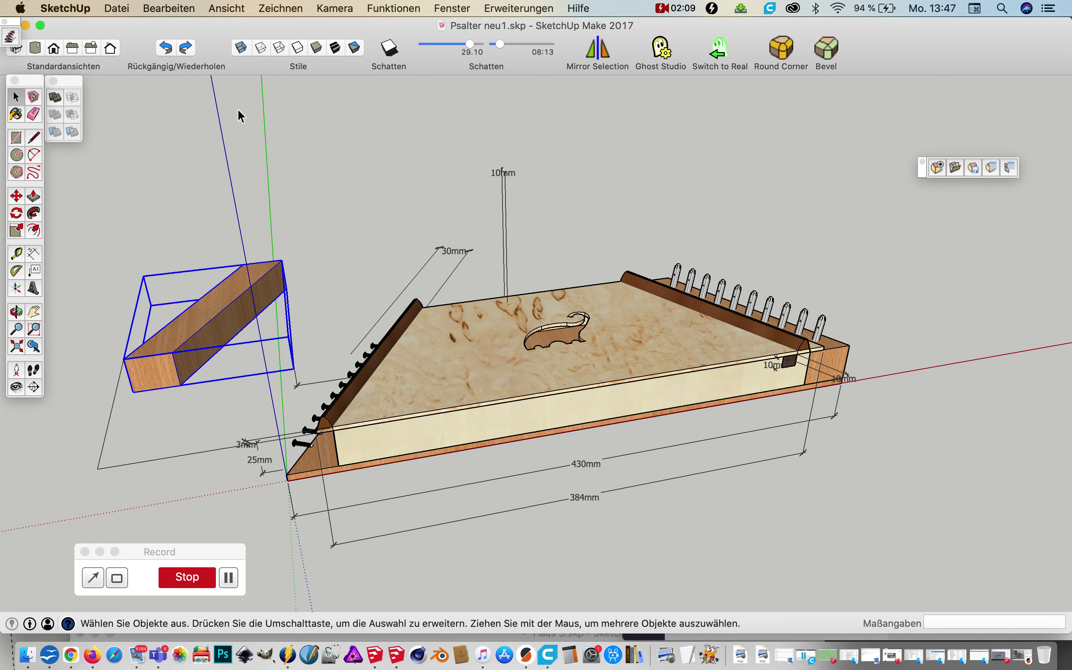
key("super+z")
key("super+z")
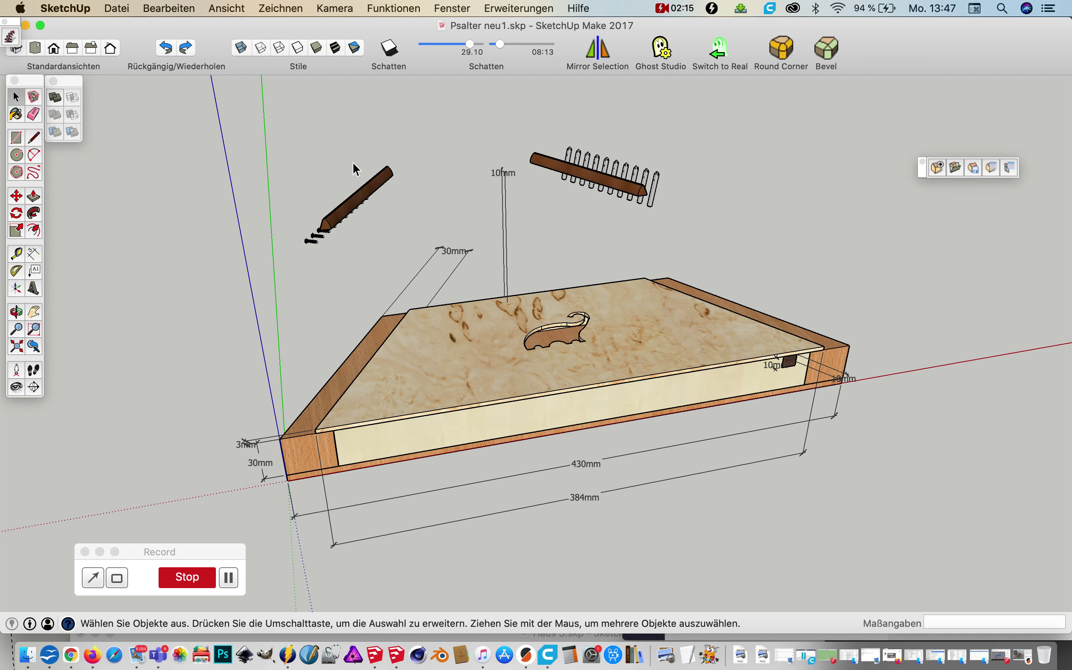
key("super+shift+z")
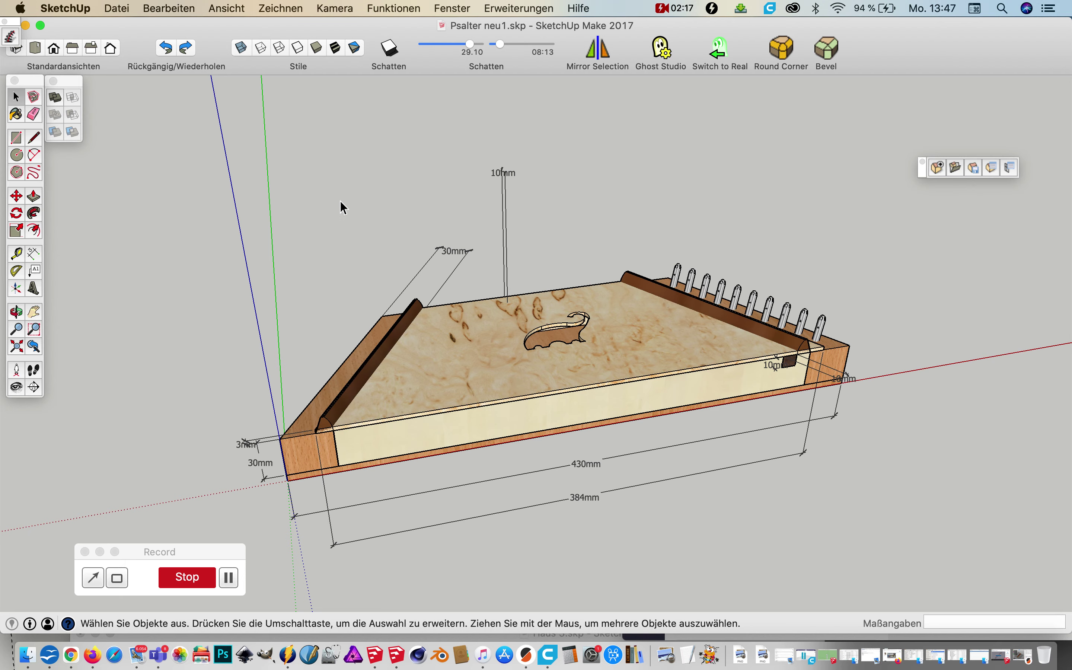
middle_click_drag(494, 410, 561, 319)
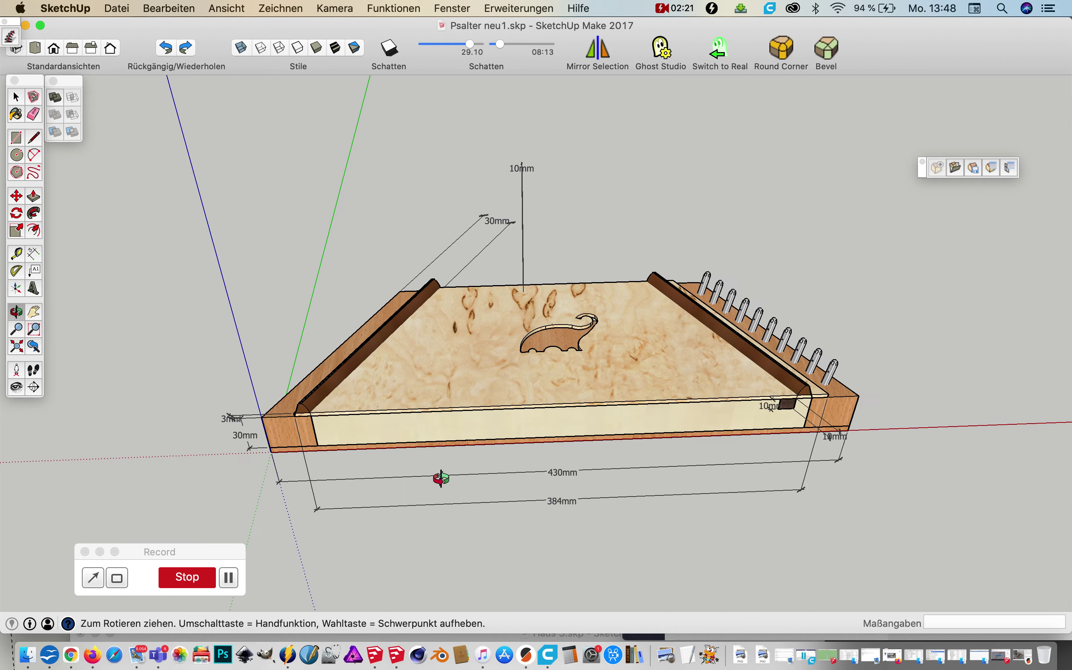
middle_click_drag(561, 318, 575, 461)
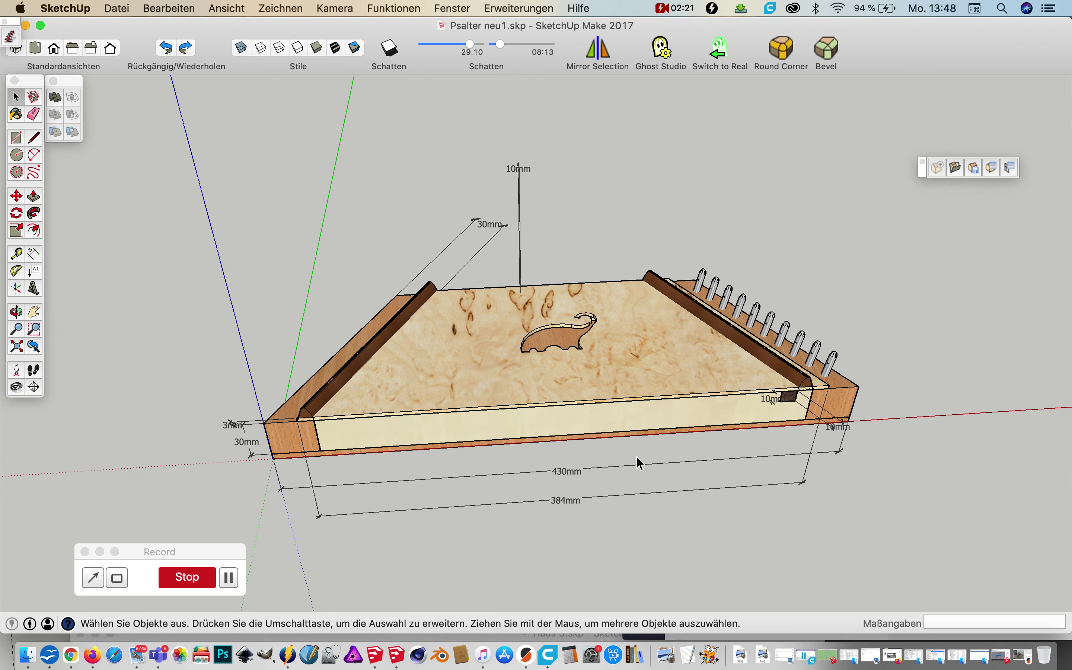
mouse_move(644, 468)
middle_mouse_down()
mouse_move(642, 556)
mouse_move(680, 510)
mouse_move(682, 479)
middle_mouse_up()
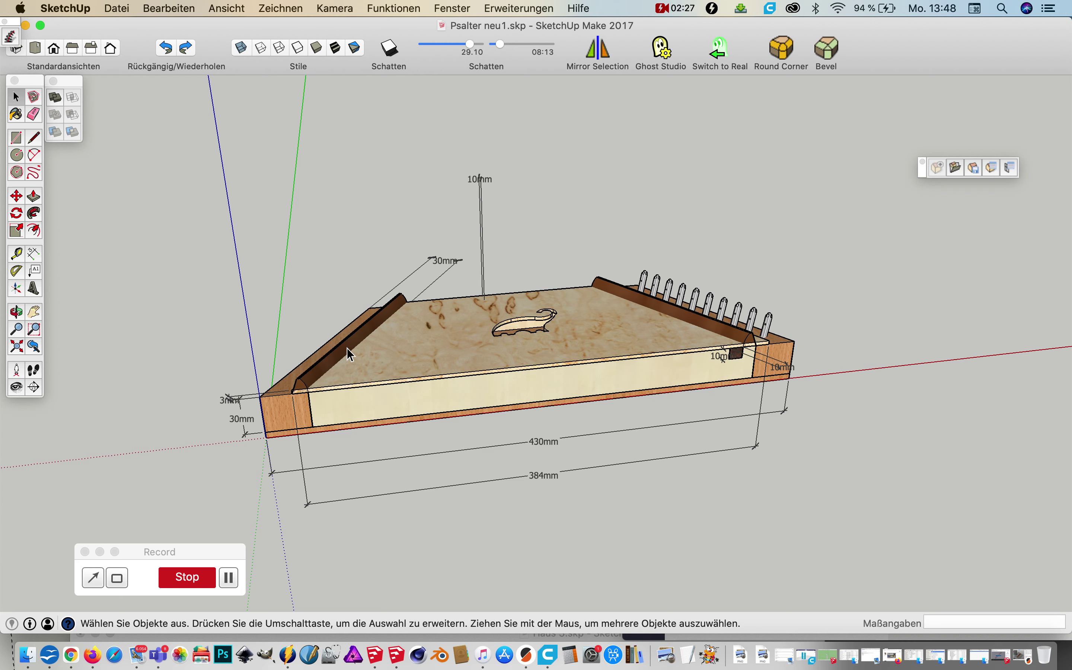
key("super+z")
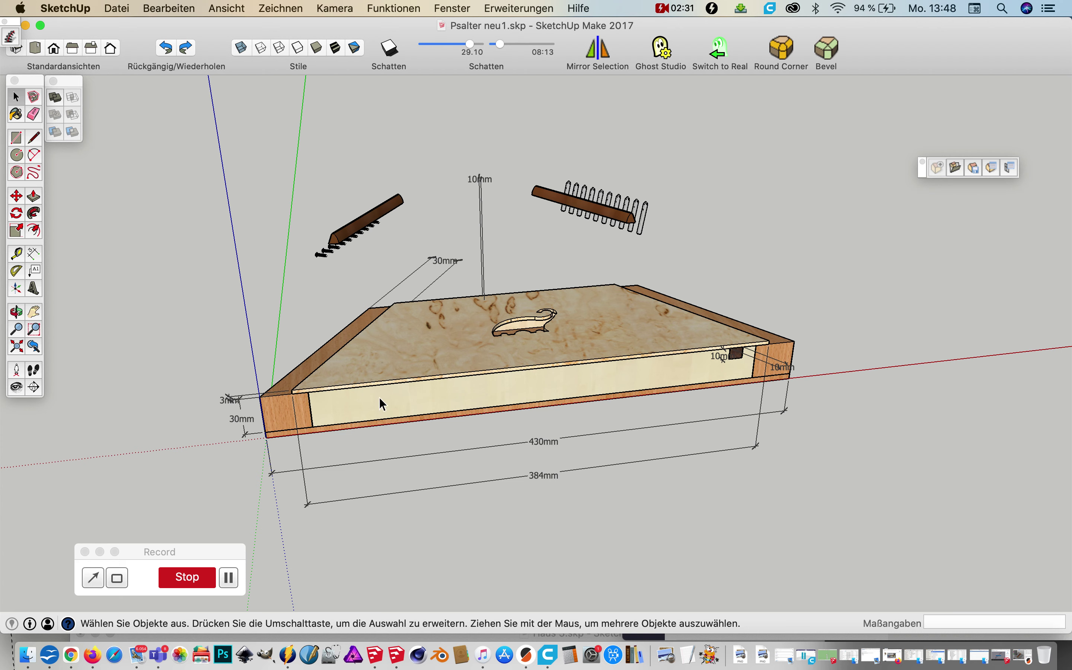
Hide the right end block via Edit > Hide.
left_click(392, 370)
left_click(292, 407)
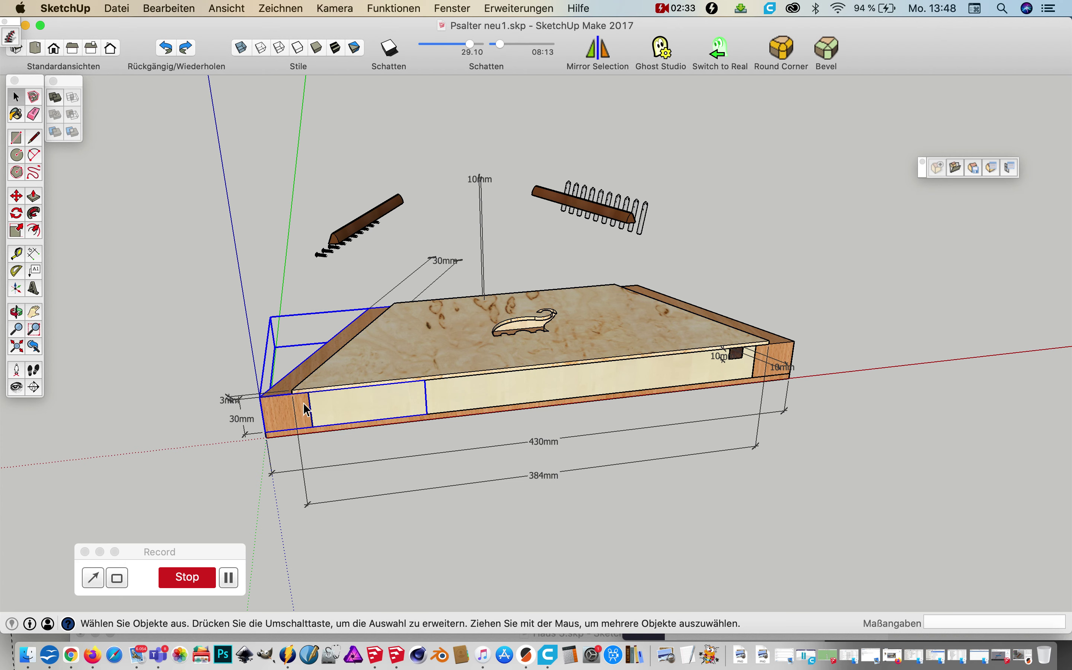
left_click(780, 354)
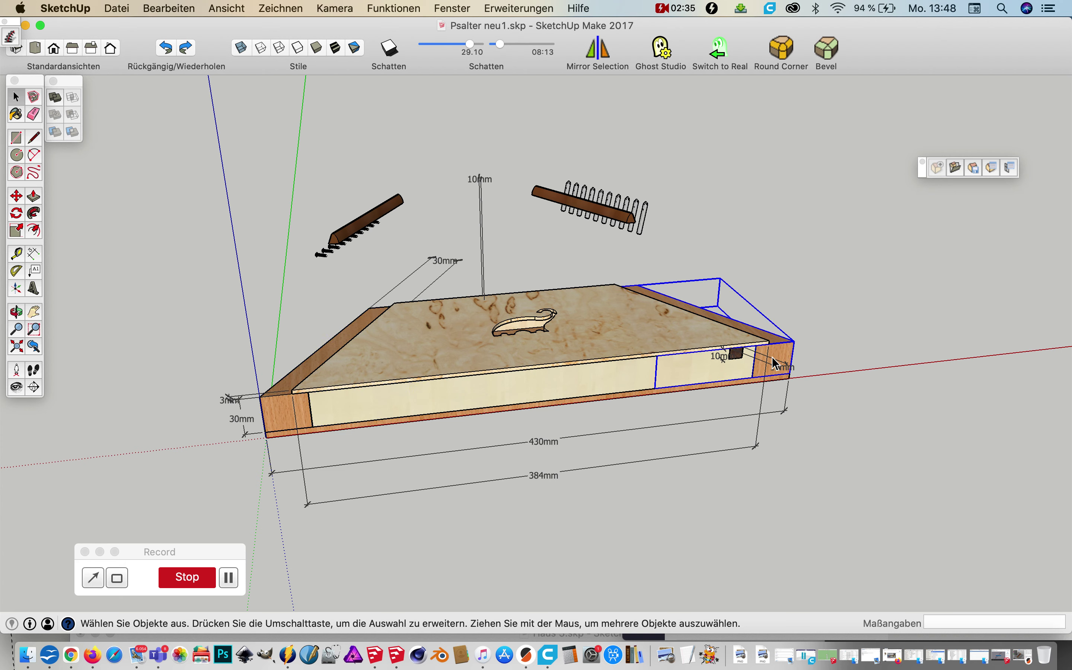
left_click(189, 7)
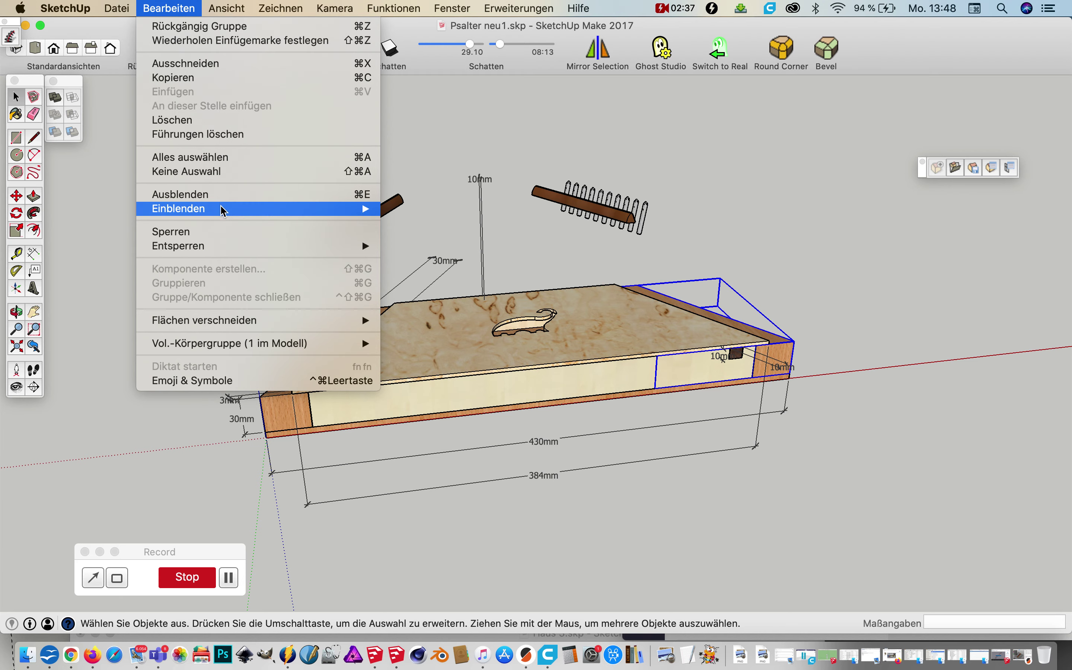
left_click(222, 193)
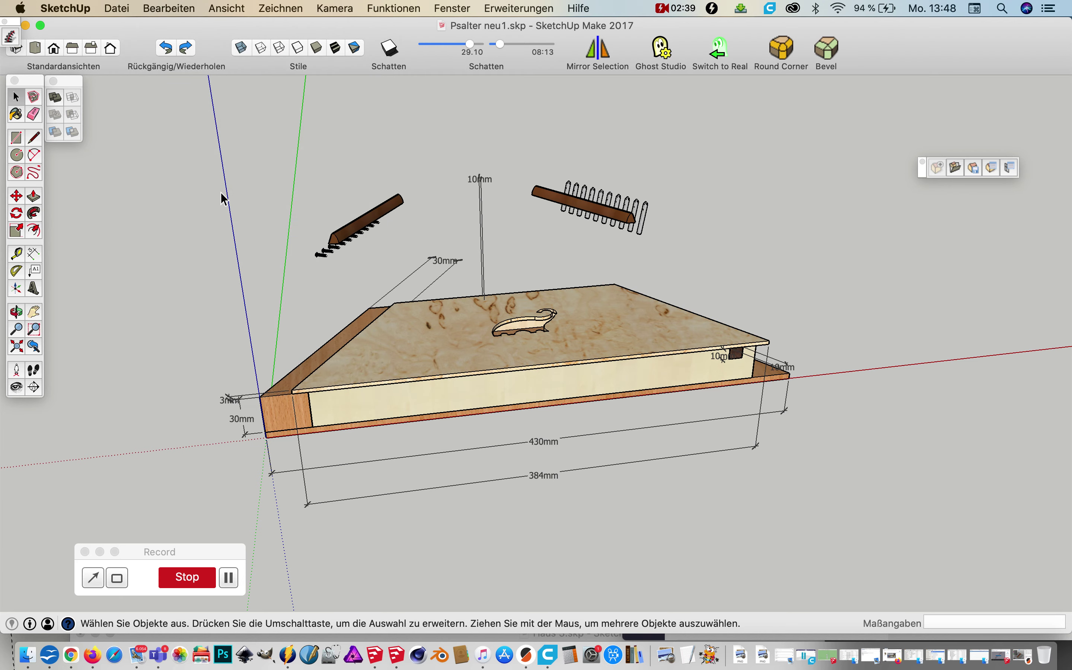
Hide the dark brown inner board inside the box.
mouse_move(736, 482)
middle_mouse_down()
mouse_move(365, 466)
mouse_move(311, 394)
mouse_move(173, 304)
mouse_move(149, 328)
middle_mouse_up()
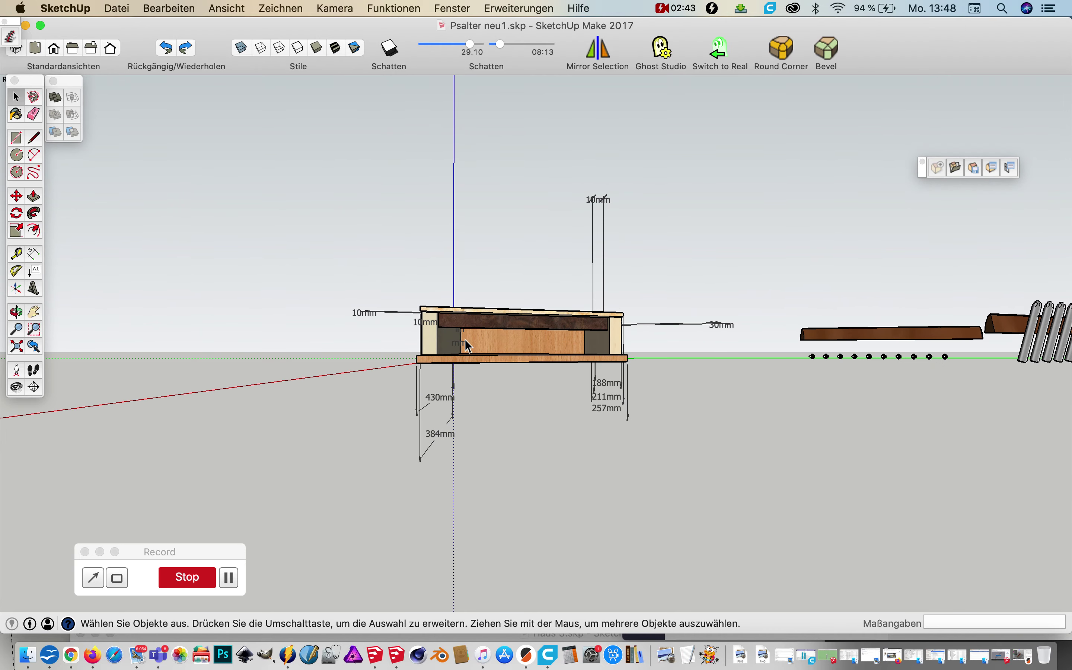
scroll(464, 338, "up", 10)
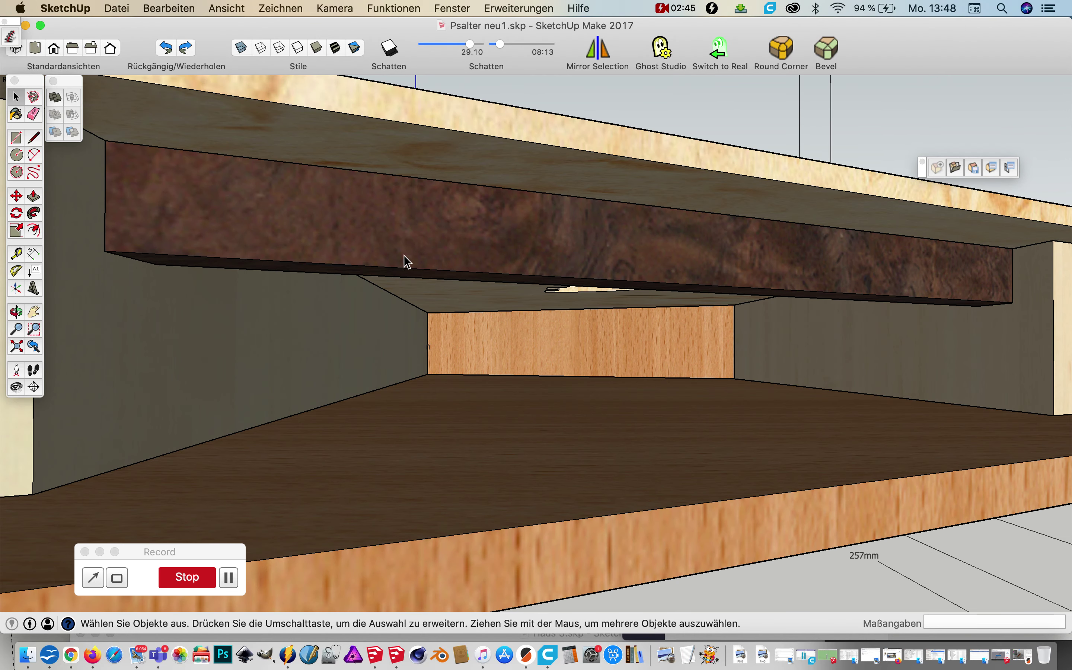
scroll(404, 258, "down", 10)
mouse_move(495, 394)
middle_mouse_down()
mouse_move(594, 426)
mouse_move(581, 382)
mouse_move(709, 447)
mouse_move(895, 486)
mouse_move(414, 445)
mouse_move(707, 302)
middle_mouse_up()
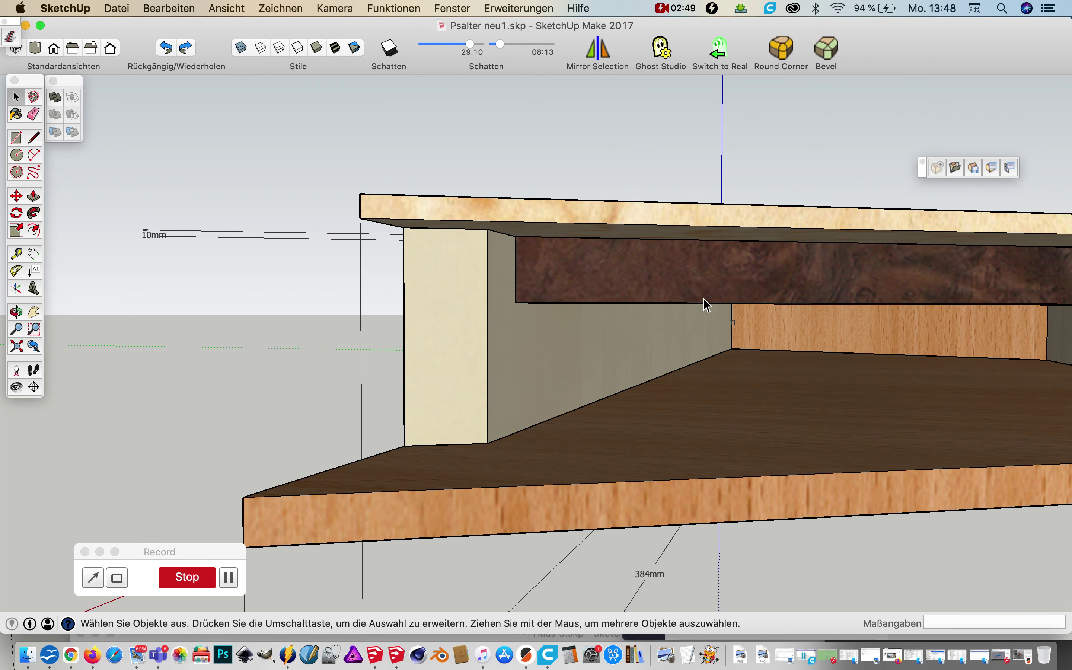
left_click(703, 274)
right_click(696, 275)
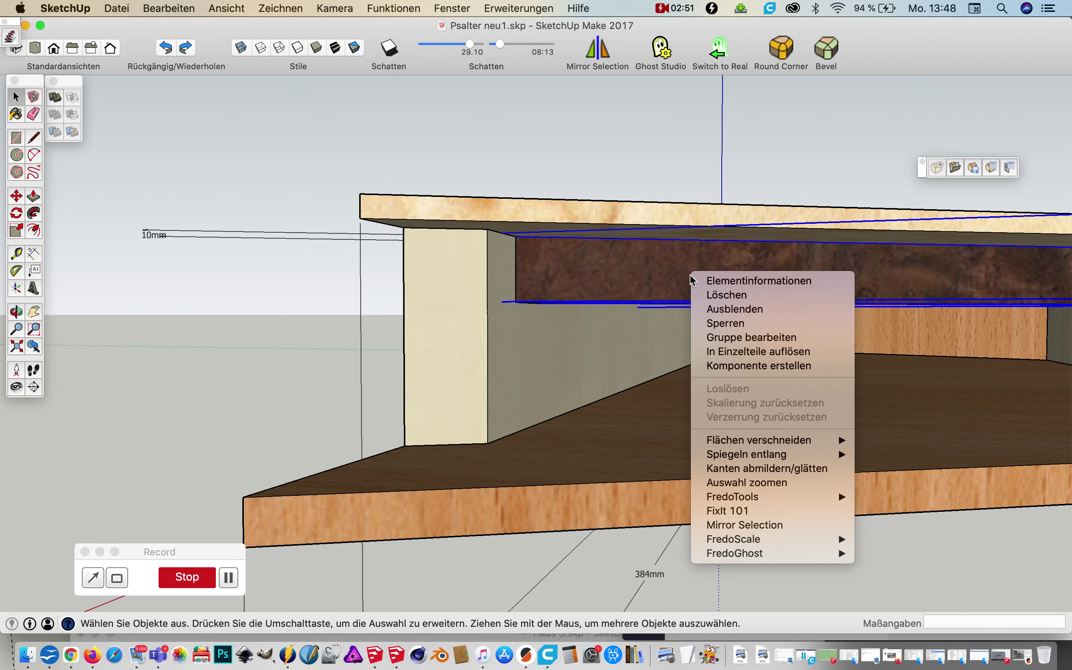
left_click(724, 314)
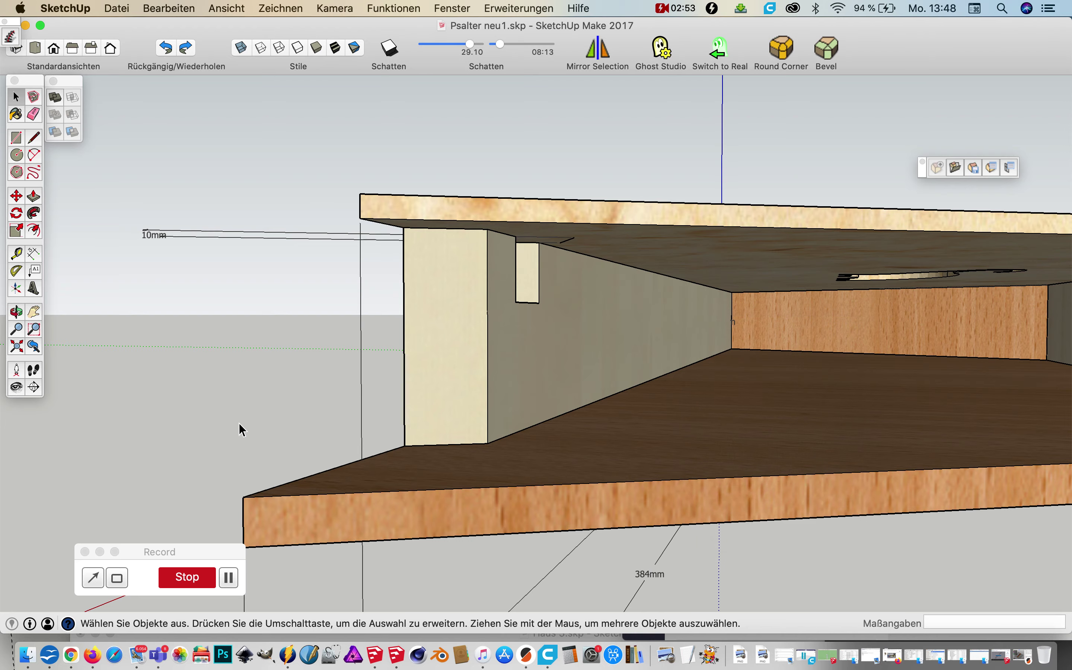
Orbit to a side view of the opened box and zoom out.
mouse_move(244, 425)
middle_mouse_down()
mouse_move(731, 437)
mouse_move(806, 421)
mouse_move(883, 505)
mouse_move(709, 505)
middle_mouse_up()
scroll(708, 504, "down", 5)
scroll(687, 518, "down", 3)
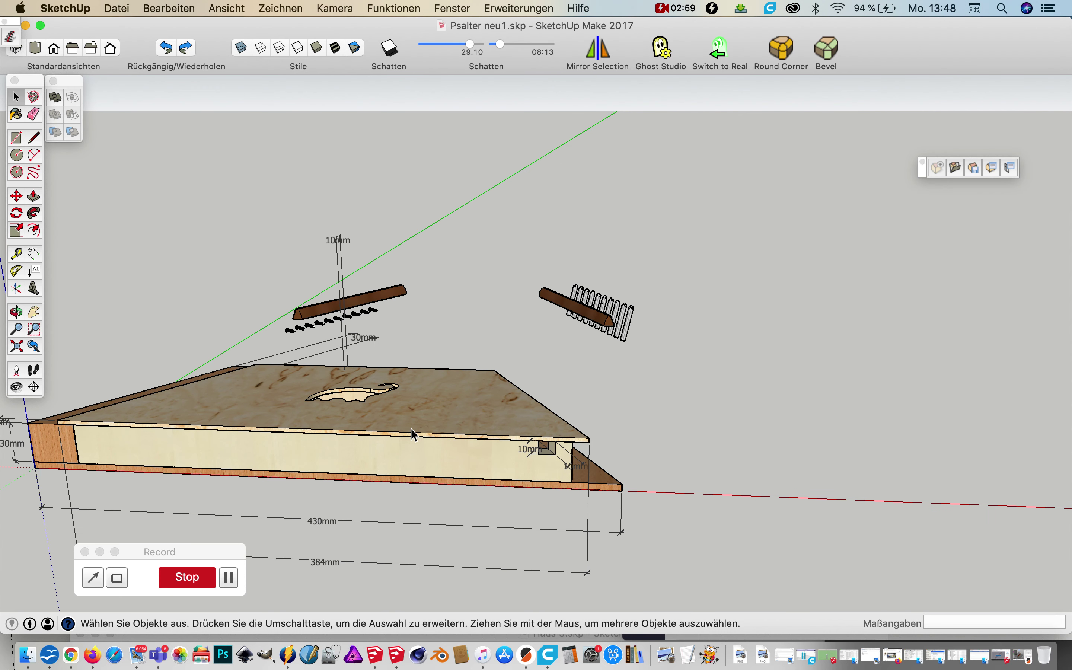
scroll(410, 428, "up", 3)
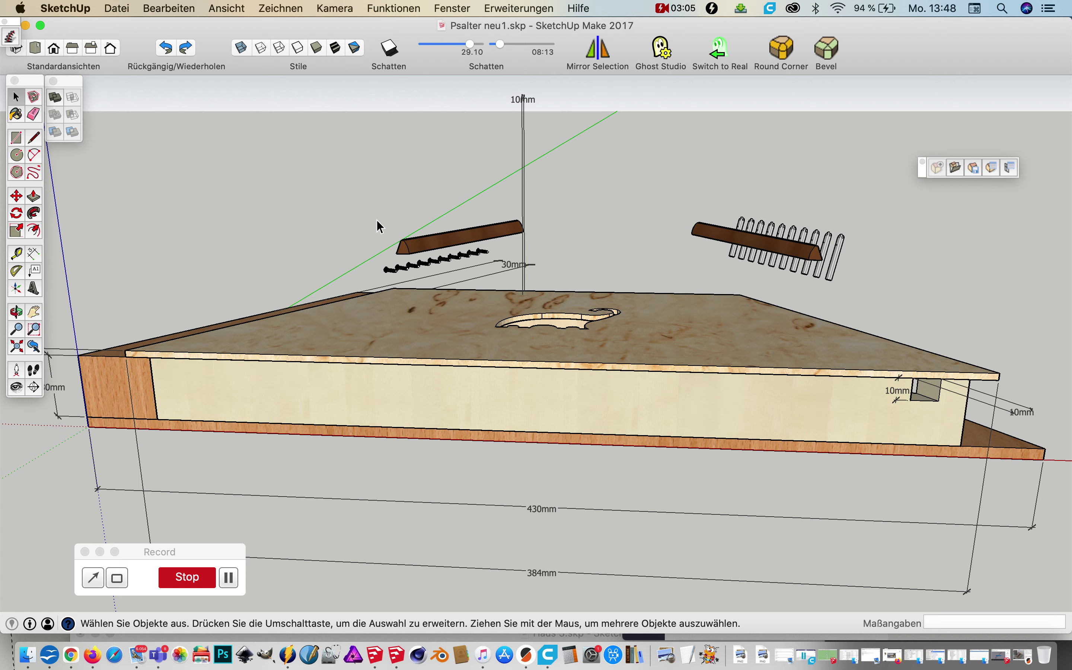
left_click(164, 9)
mouse_move(249, 208)
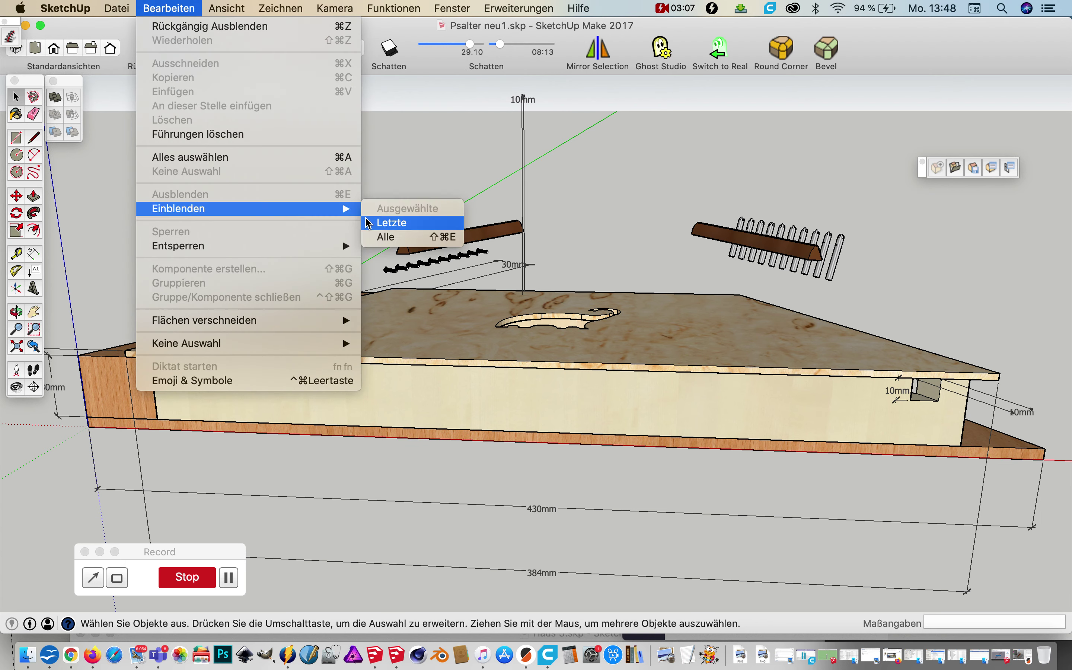
Unhide all parts and orbit out to see the right end block restored.
left_click(378, 239)
mouse_move(539, 233)
middle_mouse_down()
mouse_move(538, 311)
mouse_move(407, 328)
mouse_move(469, 521)
mouse_move(637, 521)
mouse_move(586, 563)
mouse_move(553, 562)
middle_mouse_up()
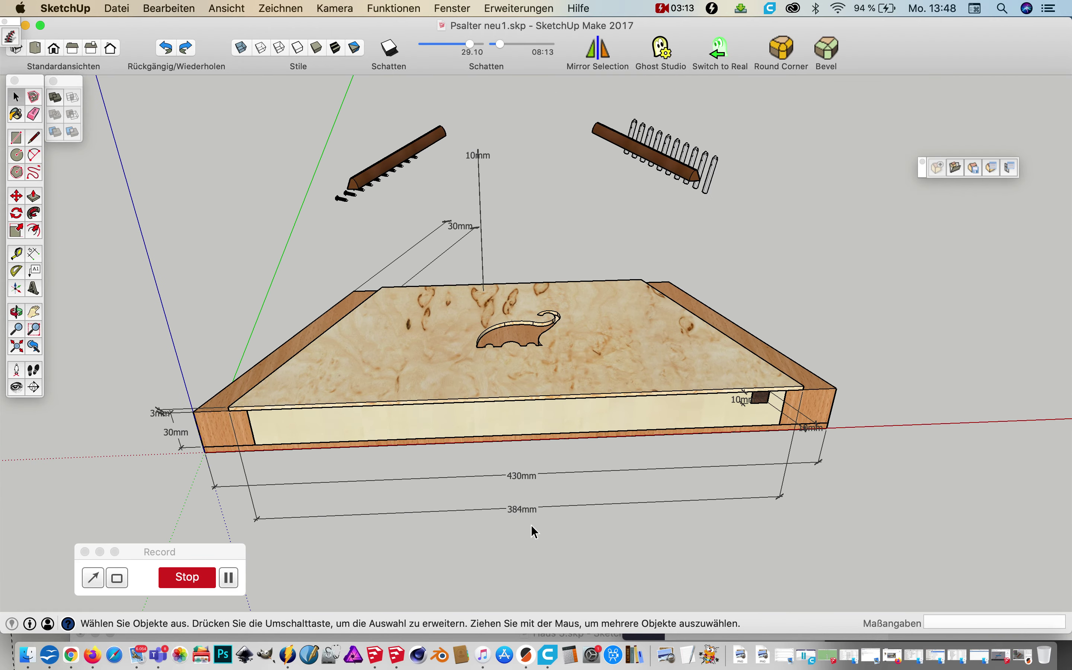
scroll(507, 510, "down", 3)
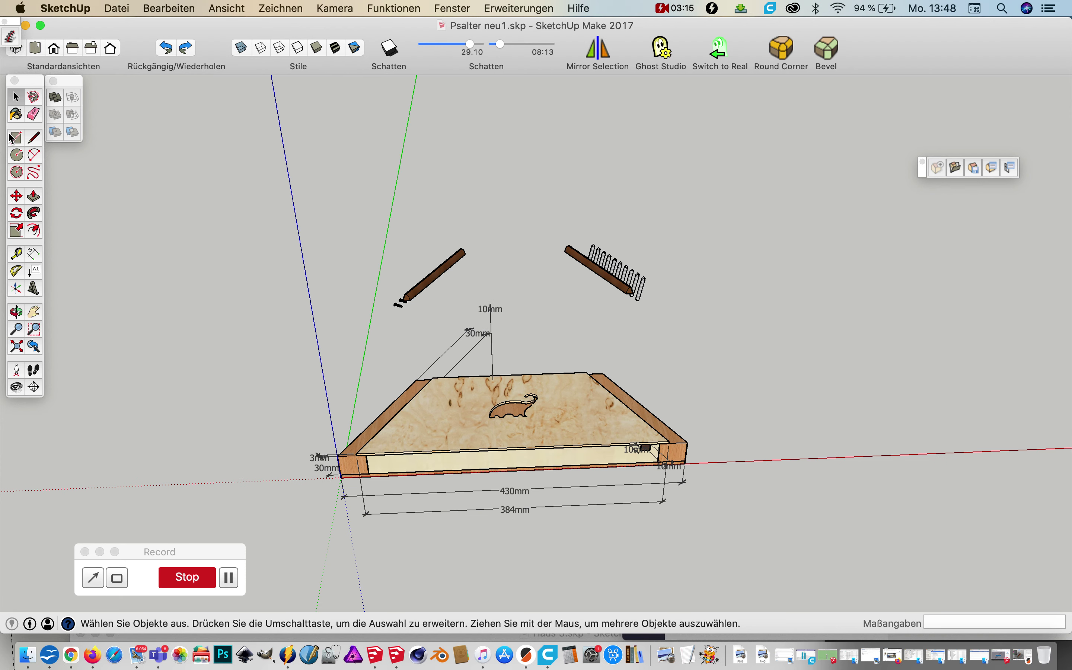
Copy the whole psaltery box off to the right with Move.
left_click_drag(269, 342, 843, 570)
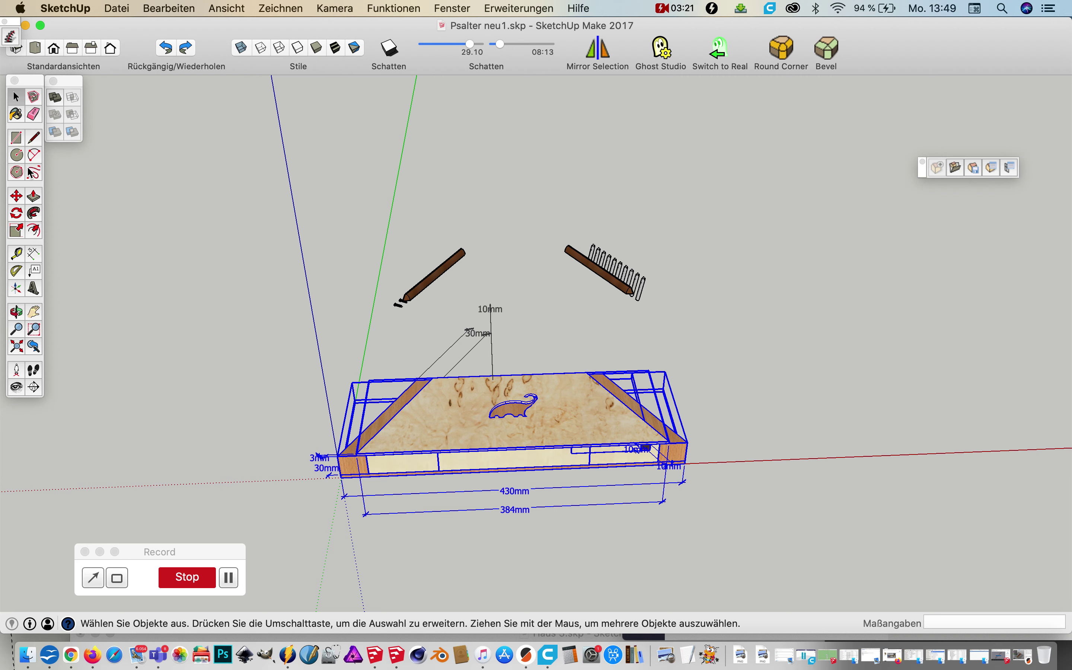
left_click(19, 200)
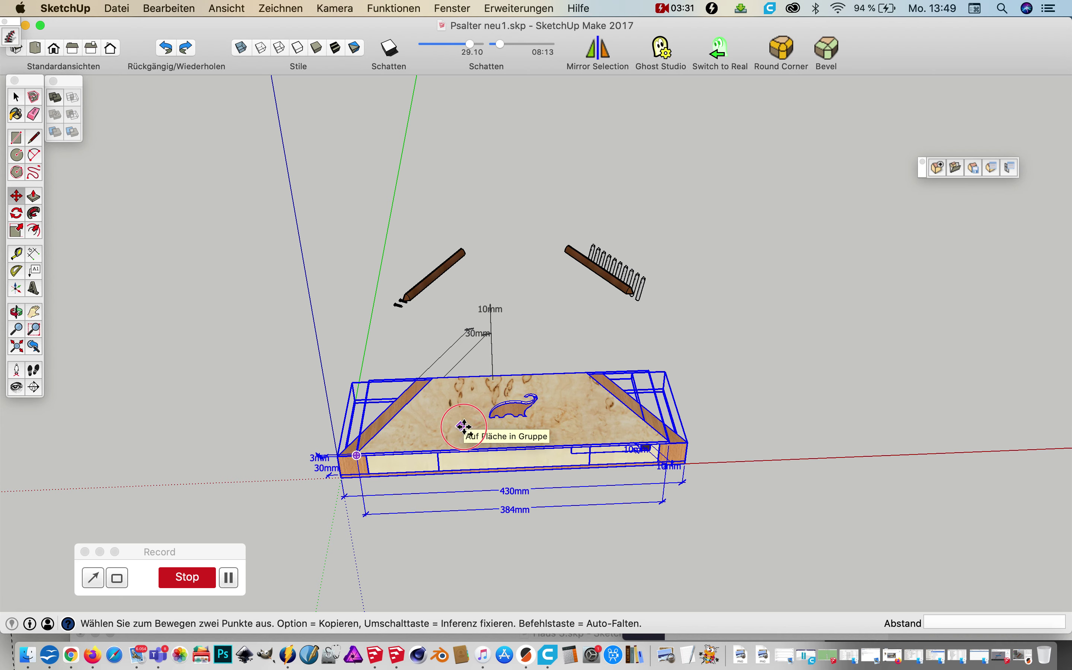
left_click(461, 426)
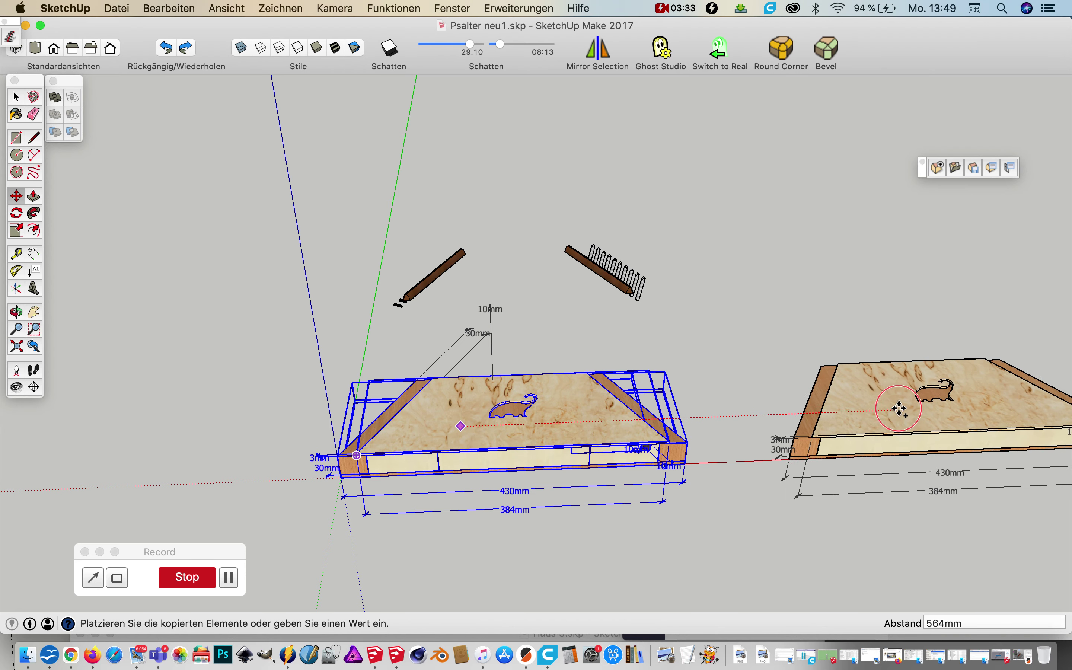
left_click(912, 423)
Orbit down to a low front view of the right box and return to Select.
scroll(164, 221, "down", 3)
scroll(177, 239, "down", 2)
middle_click_drag(732, 456, 648, 393)
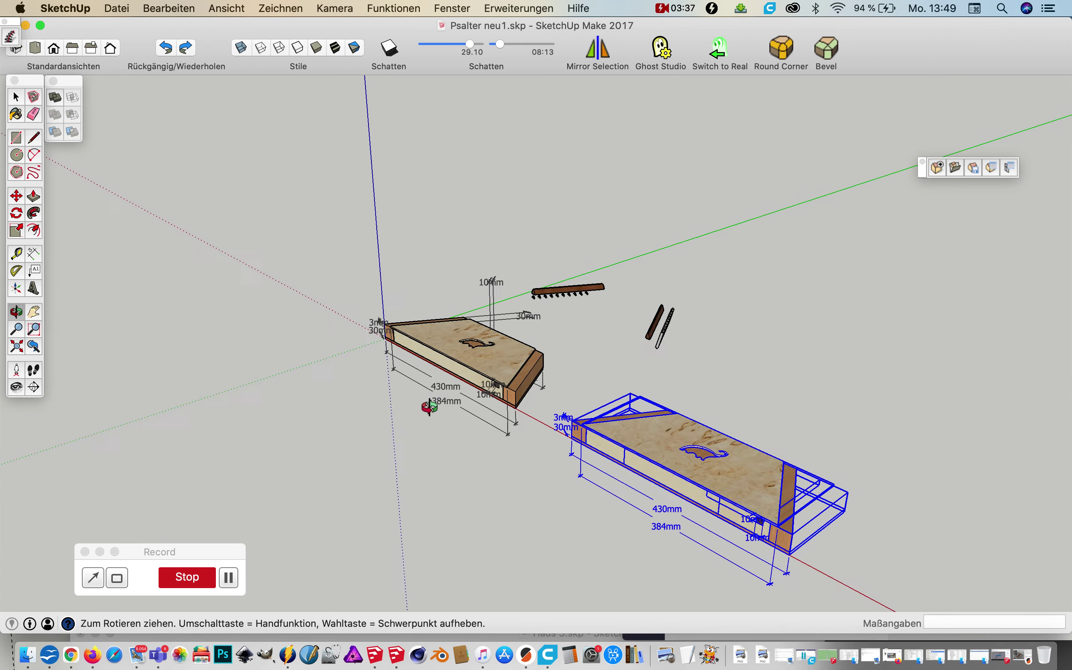
middle_click_drag(966, 447, 835, 417)
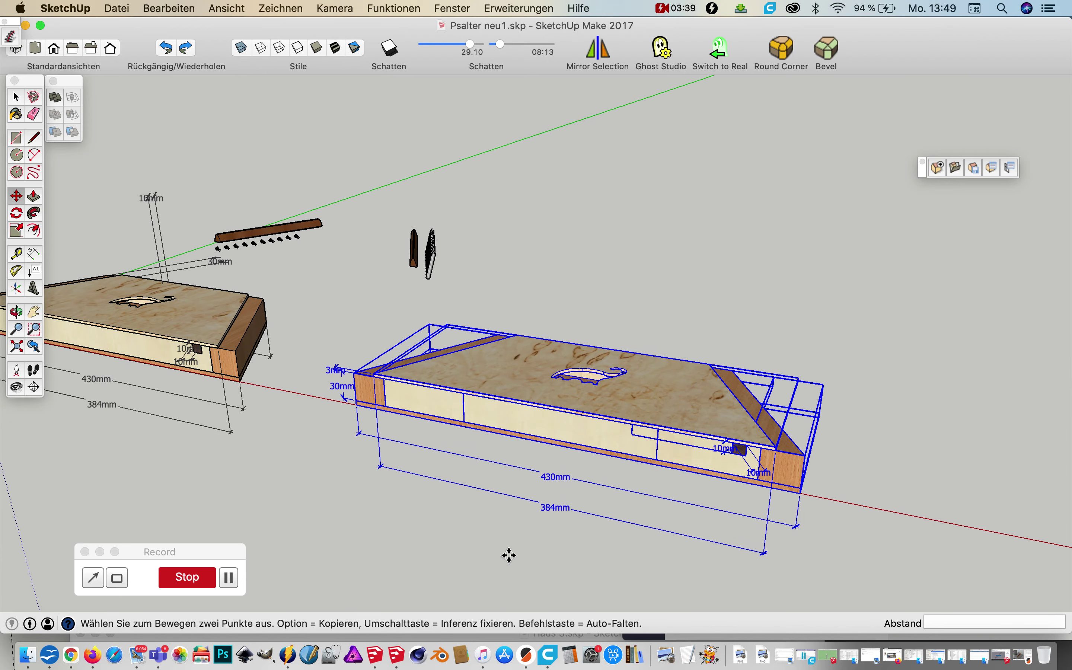
middle_click_drag(574, 488, 679, 555)
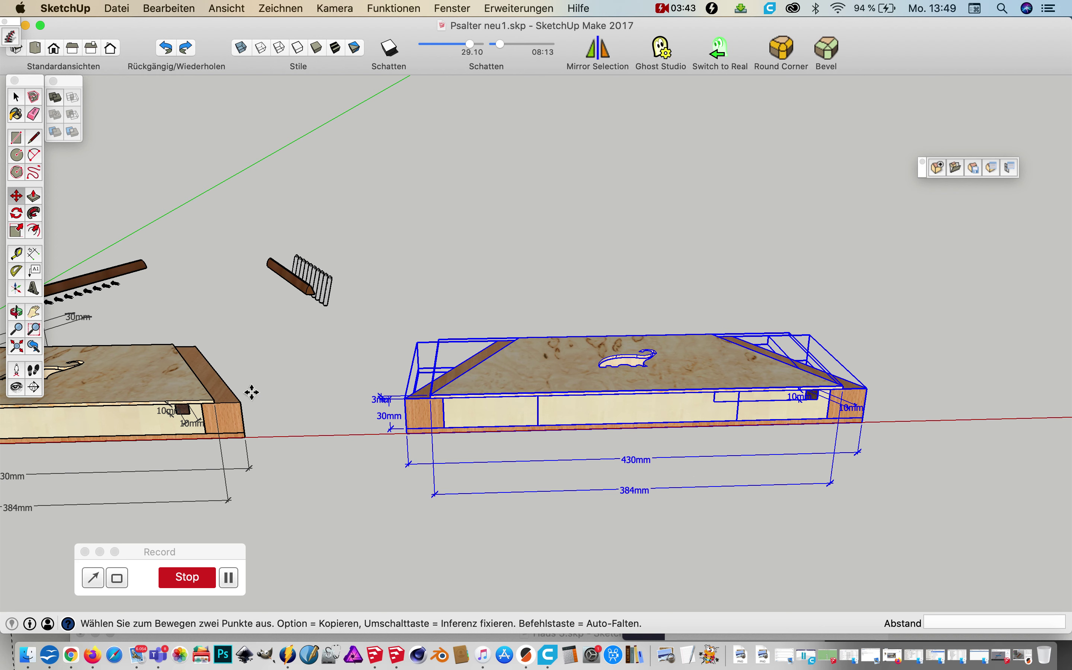
left_click(16, 95)
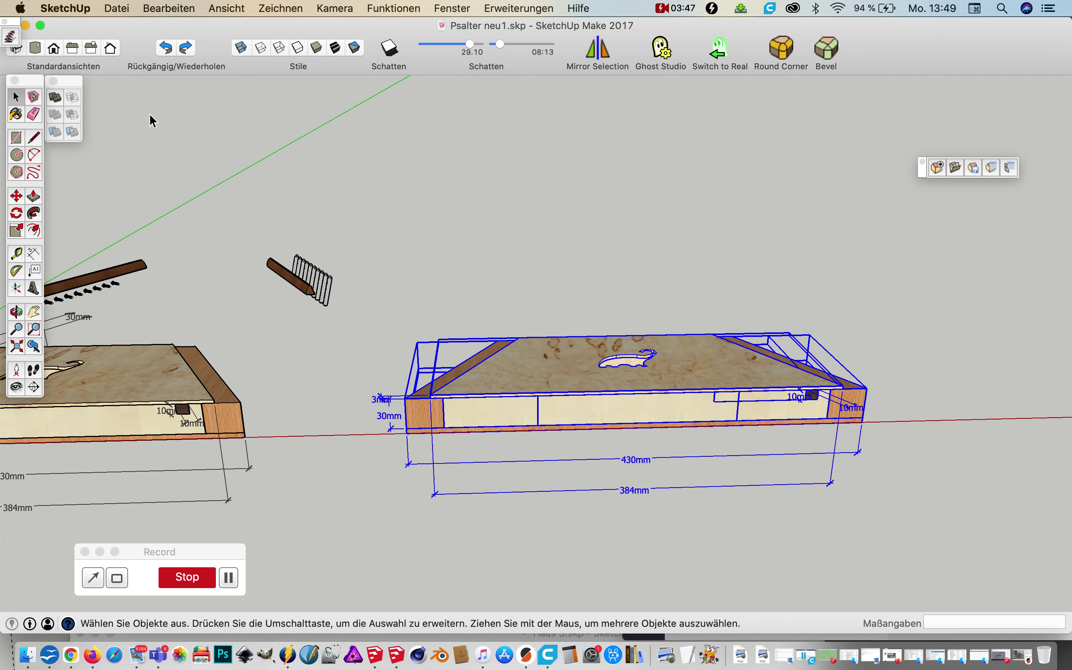
left_click_drag(79, 85, 94, 88)
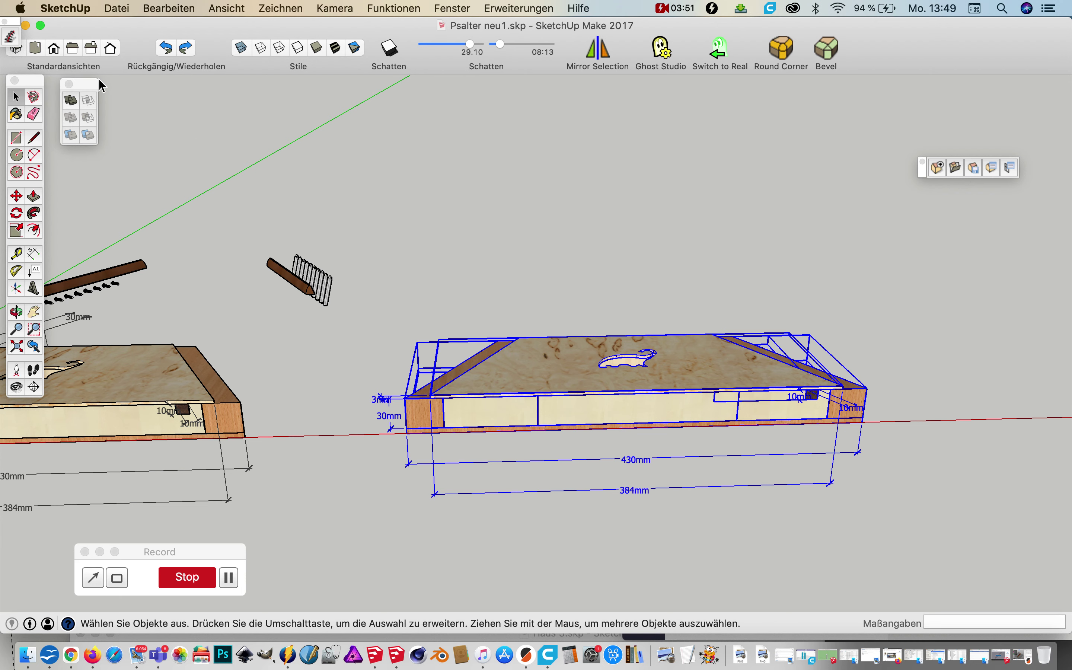
Confirm Volumenkörperfunktionen is ticked under Ansicht > Funktionspaletten and reposition the Solid Tools palette.
left_click(226, 10)
mouse_move(259, 26)
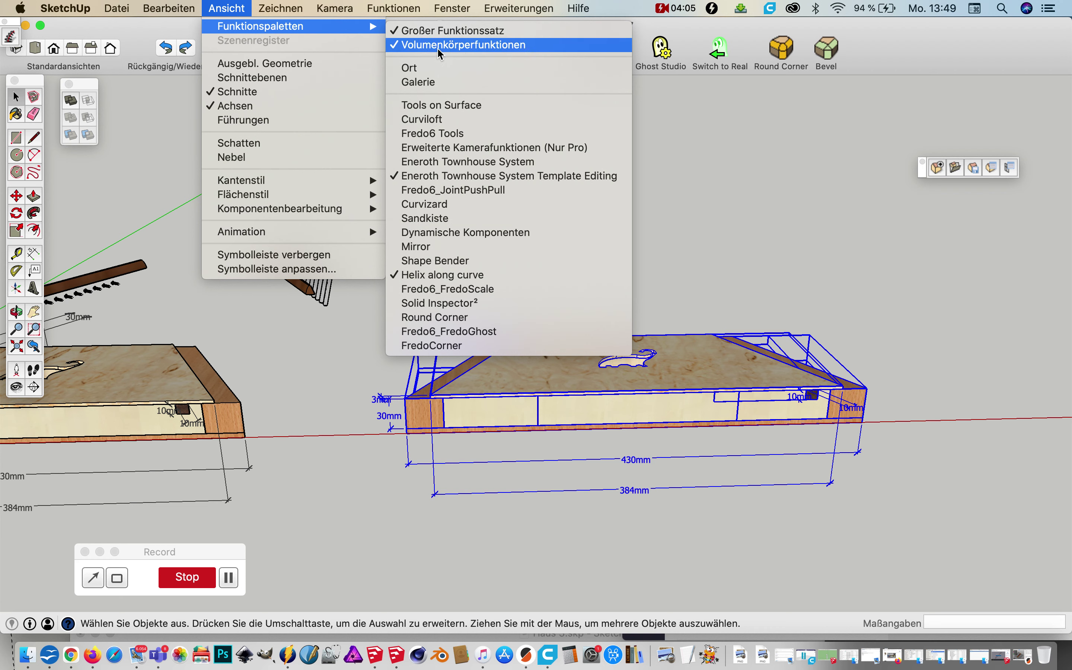
left_click(769, 141)
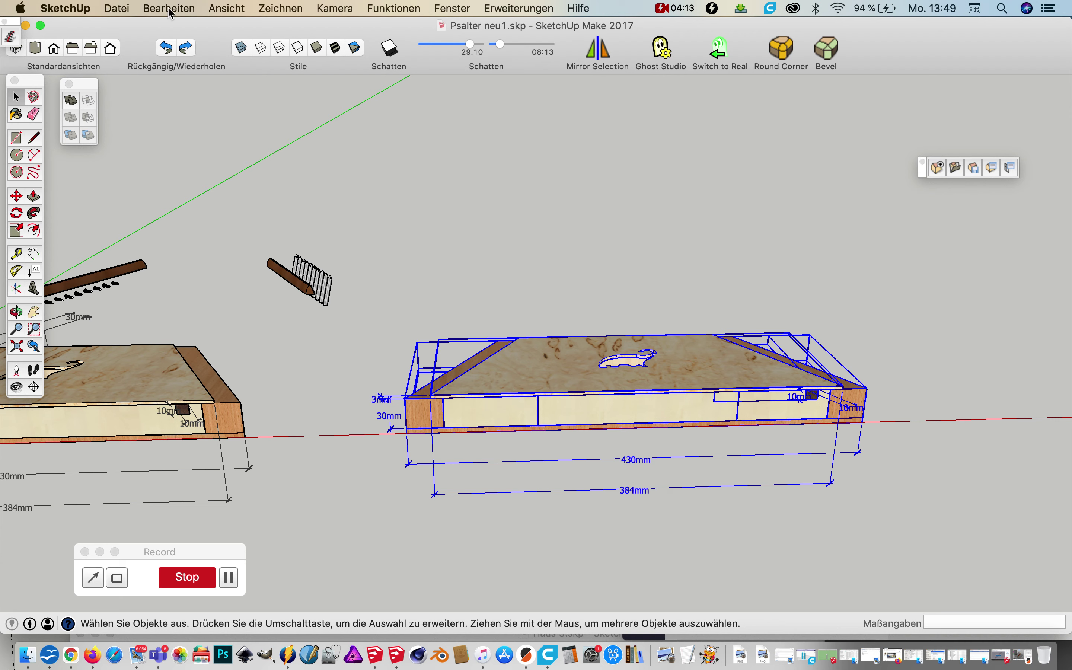
left_click(236, 13)
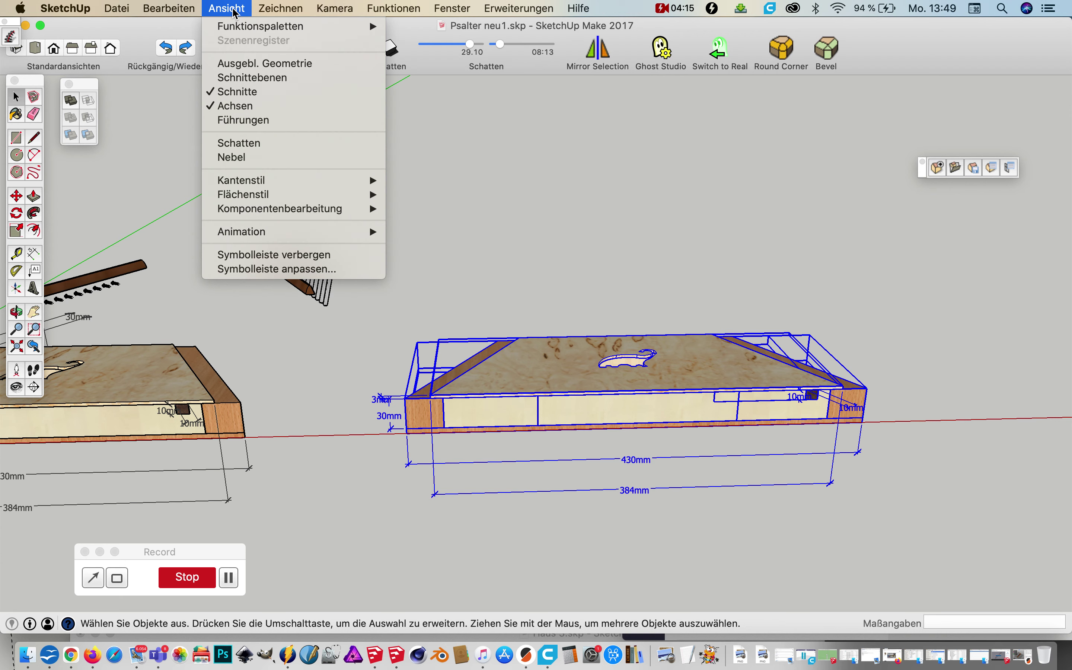
left_click(556, 182)
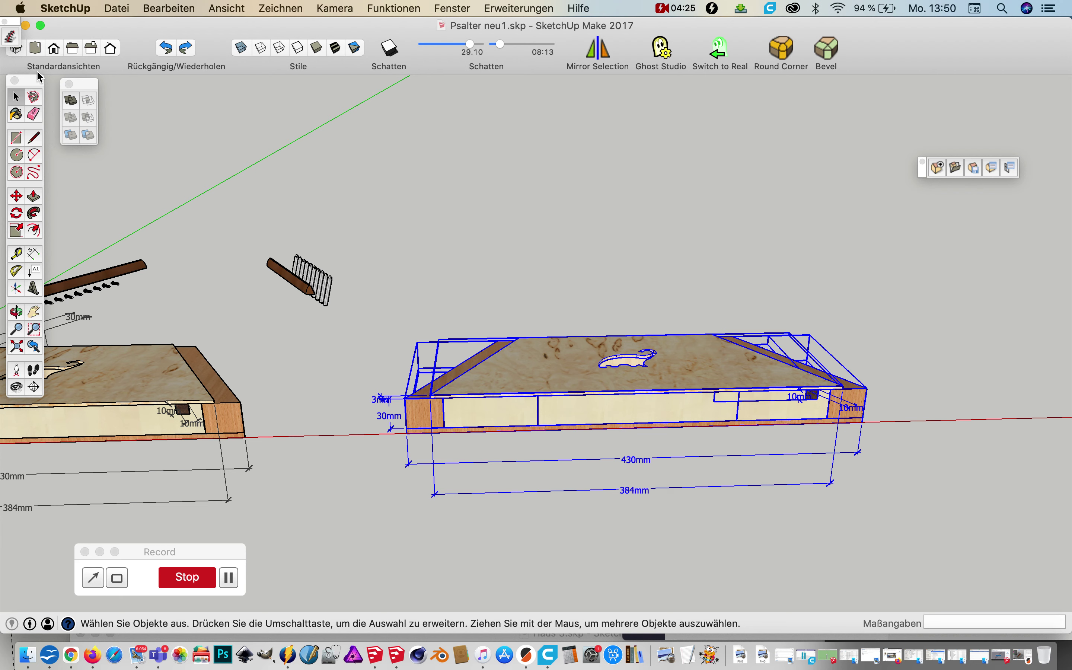
left_click_drag(73, 84, 214, 96)
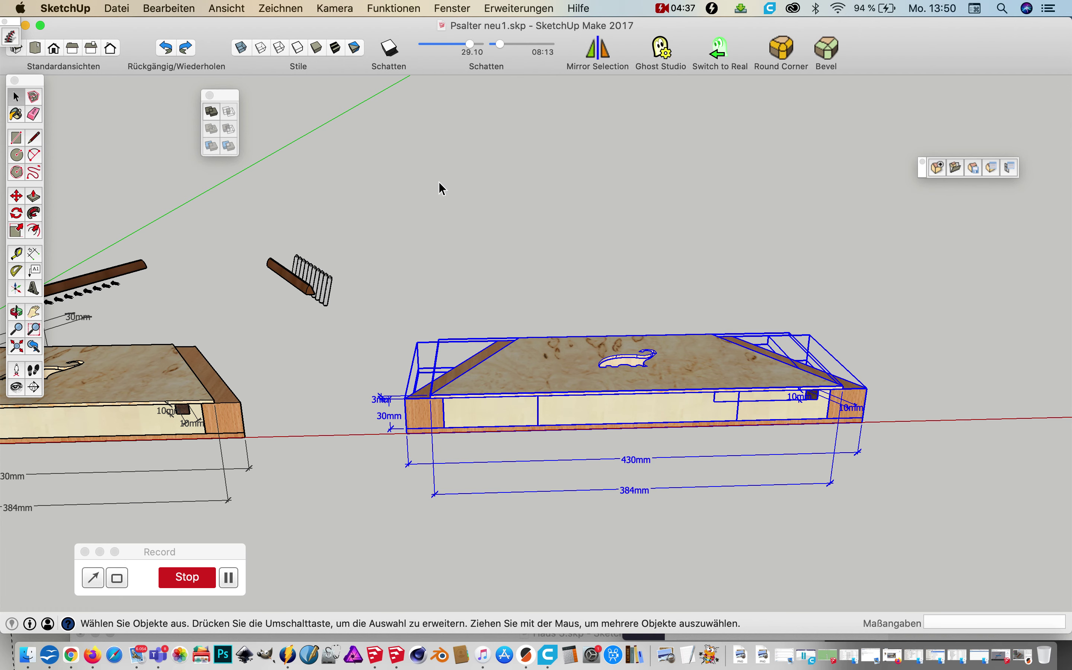
Click the right box's left end piece and top board, then zoom out to both boxes.
scroll(445, 185, "down", 1)
scroll(445, 184, "down", 1)
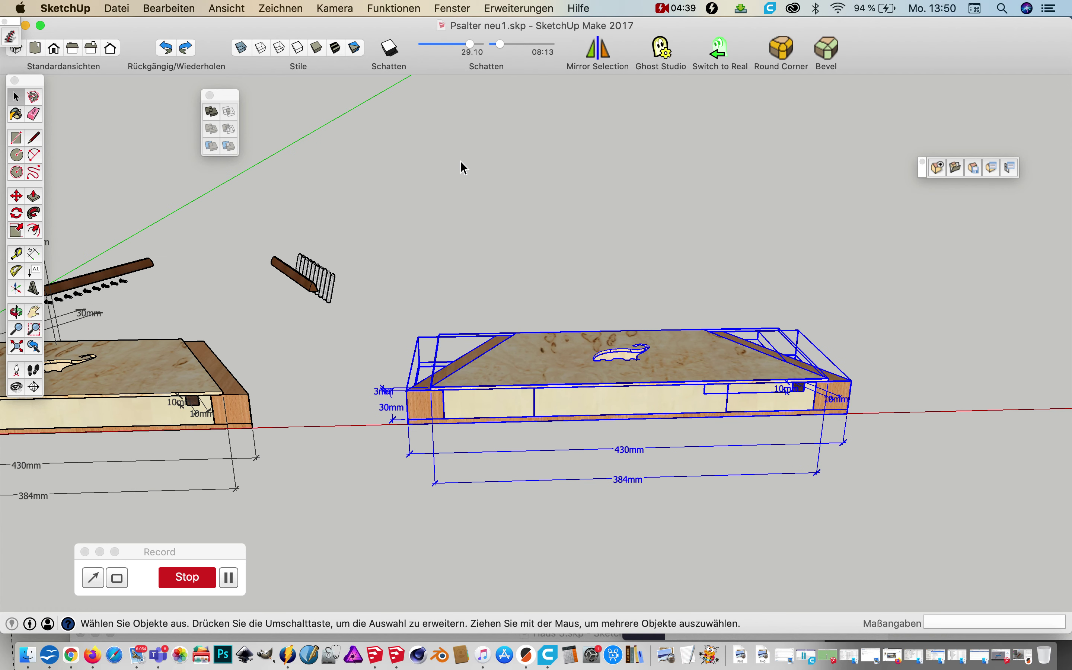
left_click(488, 269)
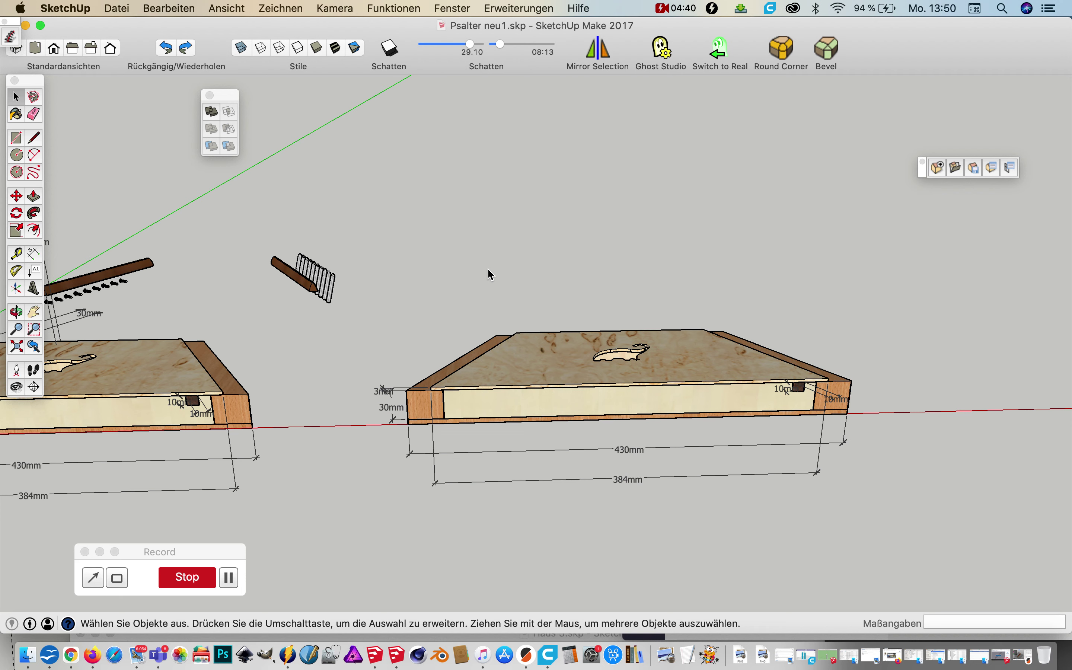
left_click(416, 413)
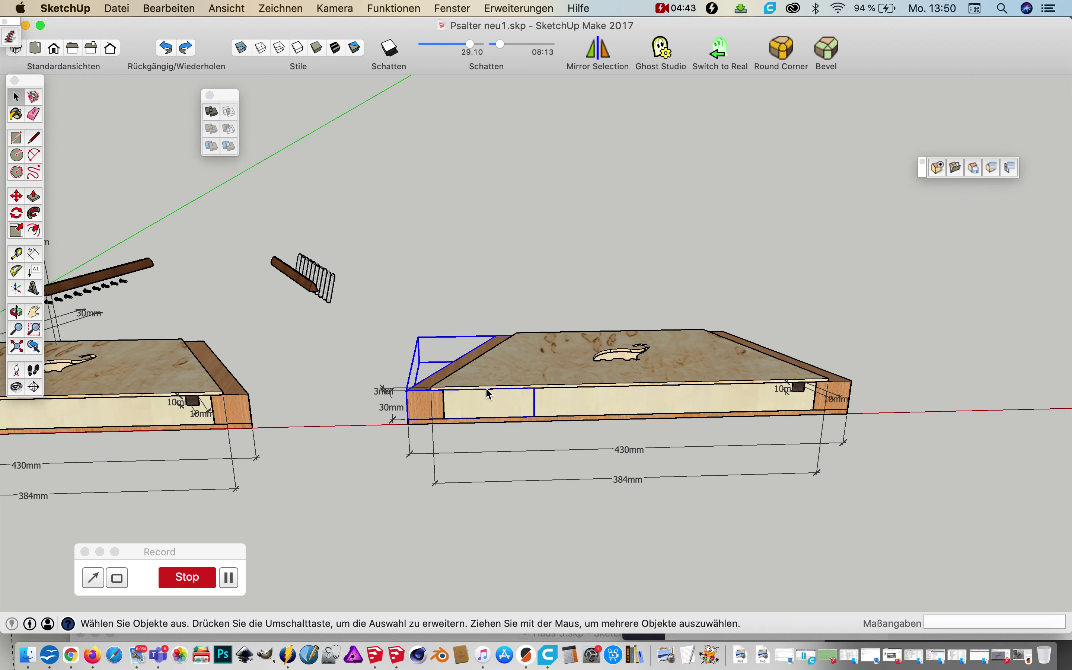
left_click(502, 381)
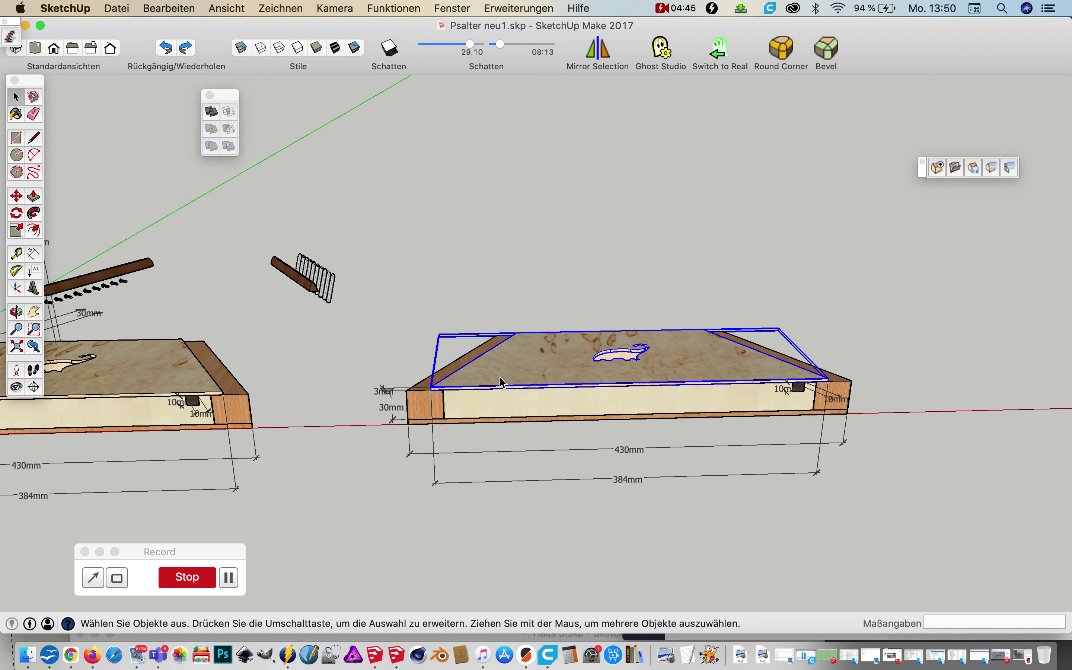
scroll(502, 381, "down", 3)
middle_click_drag(502, 382, 461, 460)
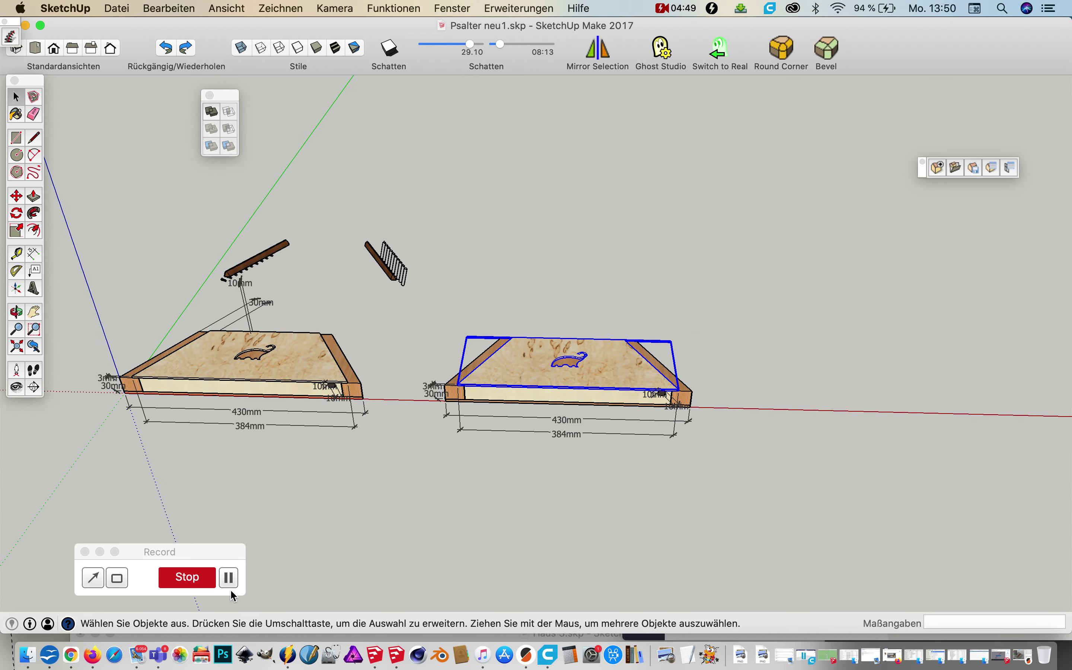
left_click(229, 577)
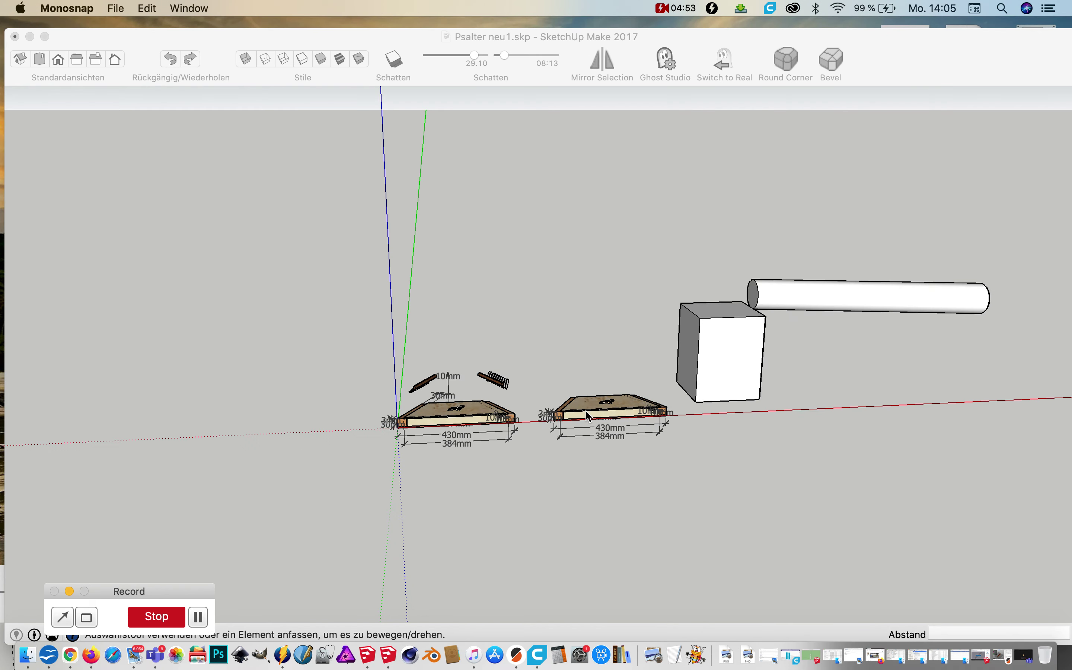
Orbit to the cube and push its front face with the Move tool.
scroll(1050, 373, "up", 3)
scroll(1038, 376, "up", 3)
mouse_move(1028, 375)
middle_mouse_down()
mouse_move(1015, 424)
mouse_move(1067, 420)
middle_mouse_up()
left_click(575, 405)
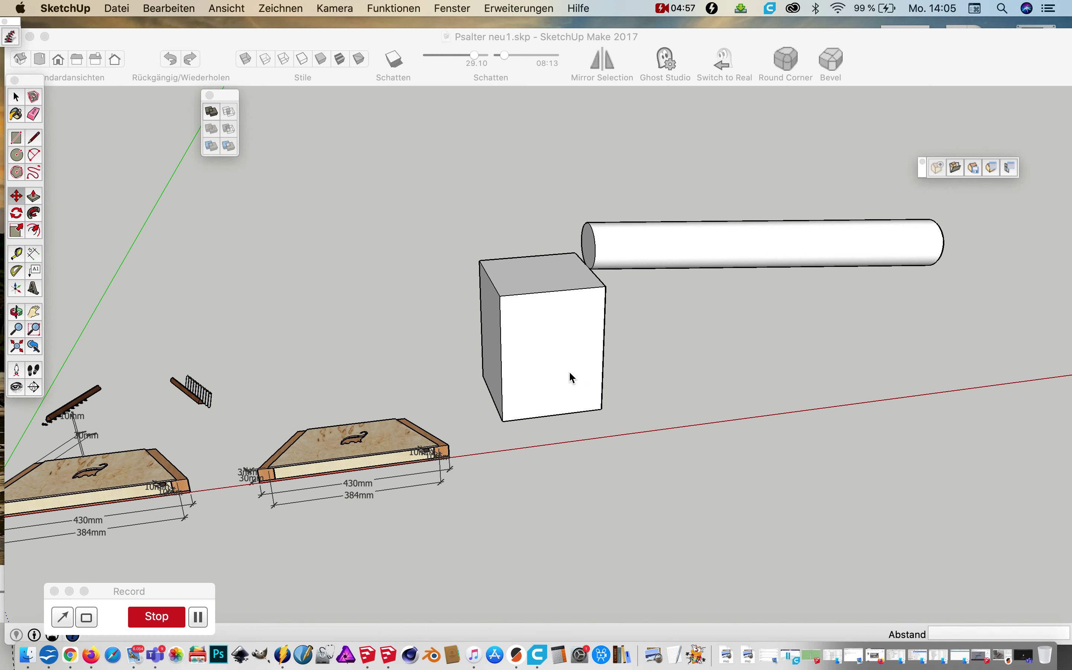
key("m")
left_click(531, 360)
left_click(552, 400)
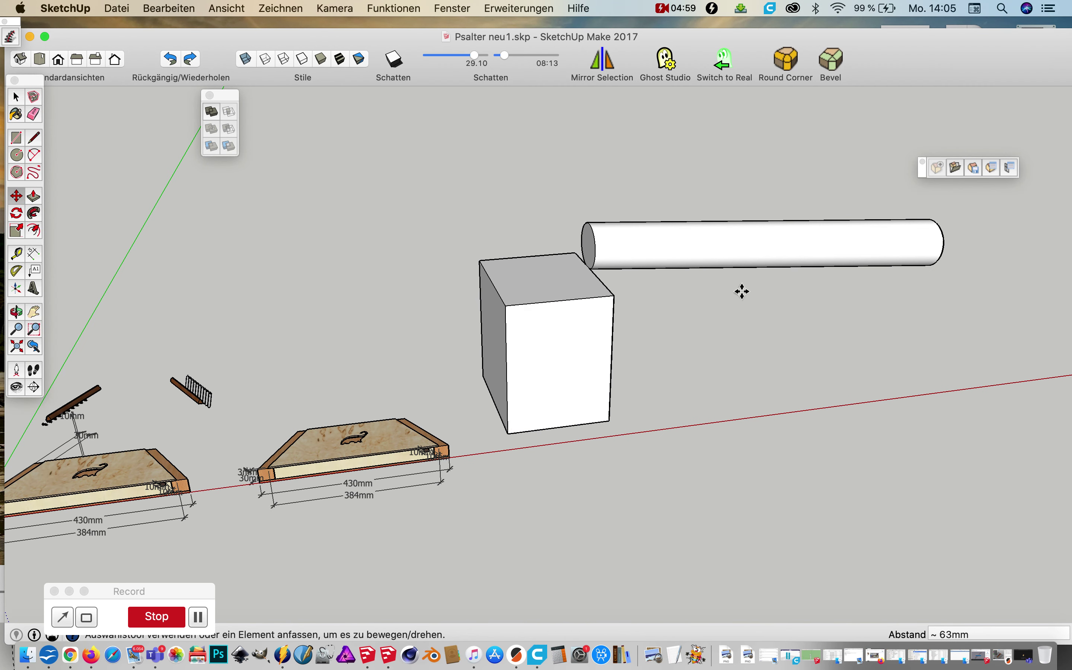
Move the cylinder 260 mm away, then undo both moves.
left_click(694, 252)
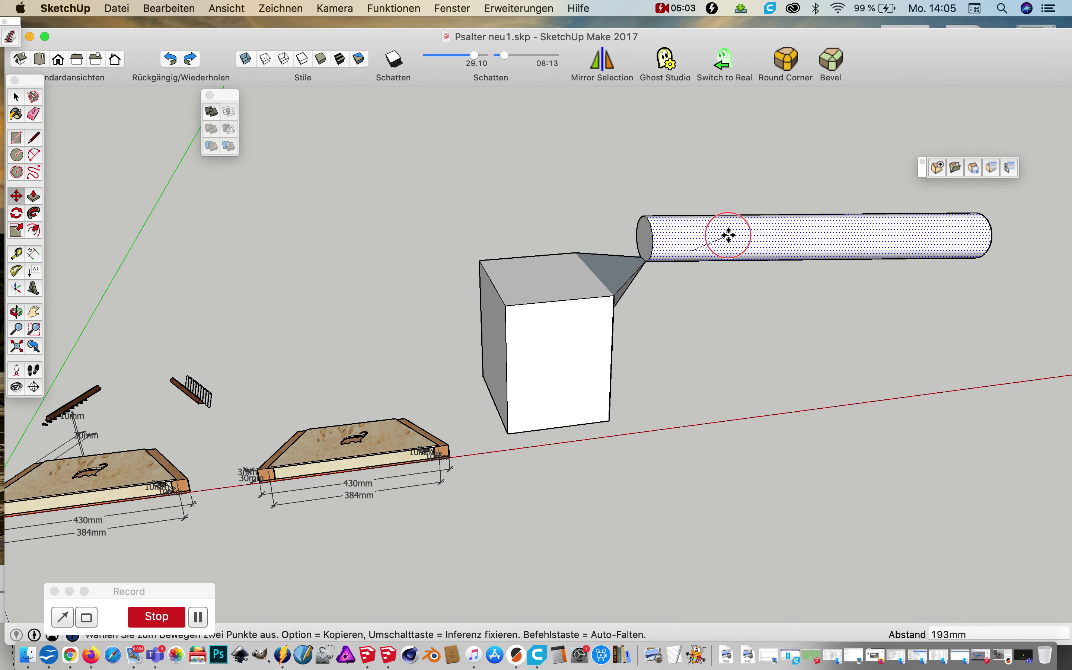
left_click(733, 227)
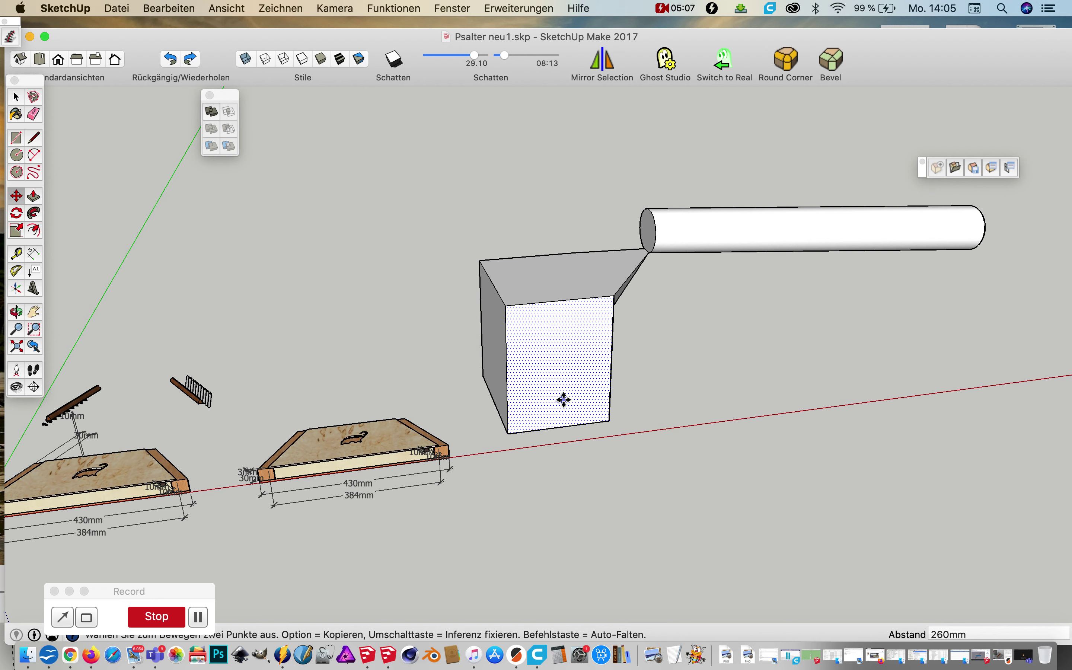
key("super+z")
key("super+z")
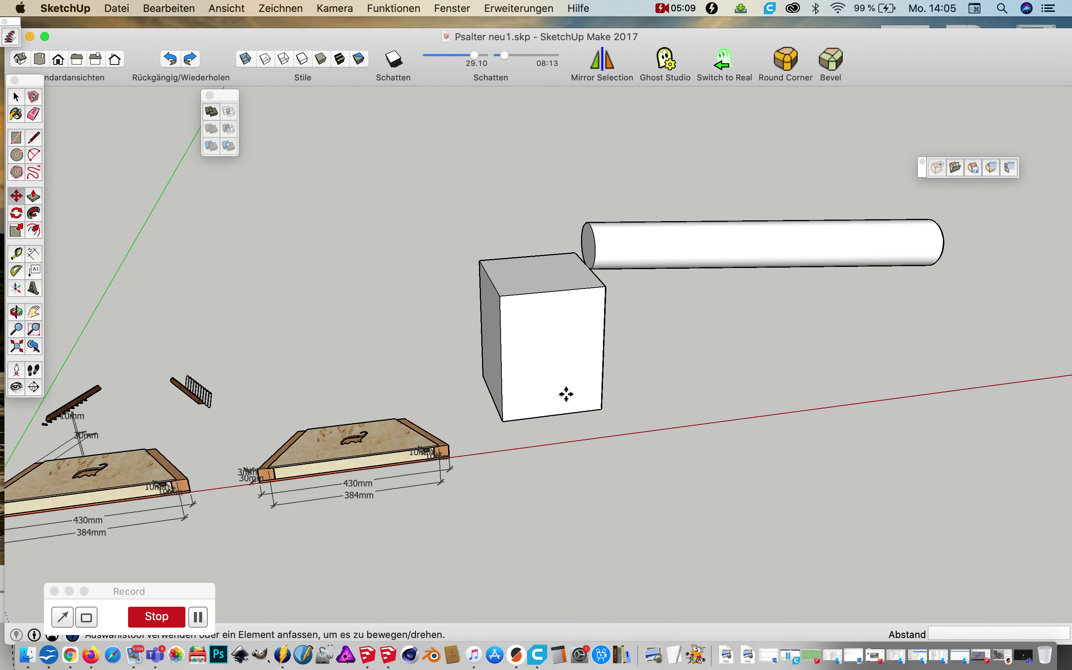
key("super+z")
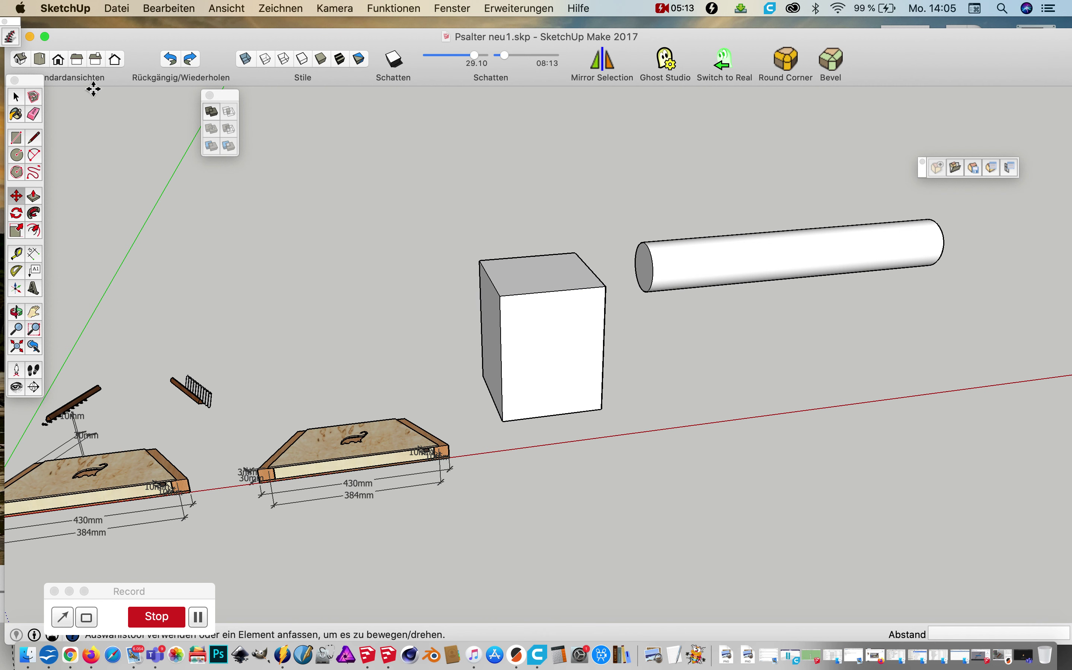
left_click(16, 98)
Select all of the cube's geometry, make it a group, then deselect it.
left_click(548, 344)
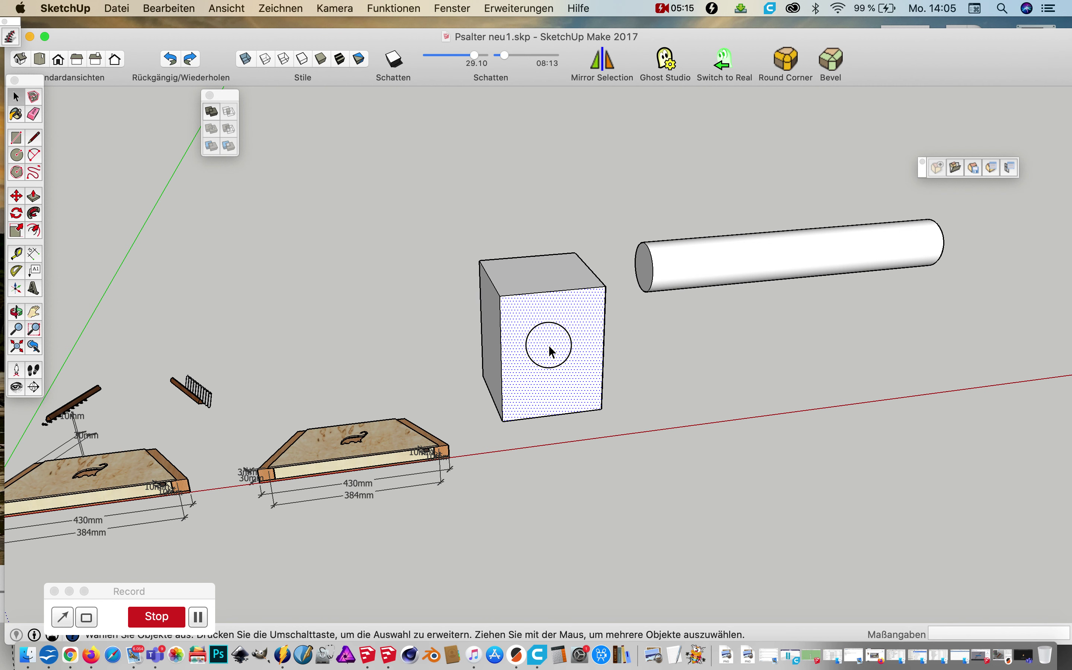
triple_click(547, 344)
right_click(554, 340)
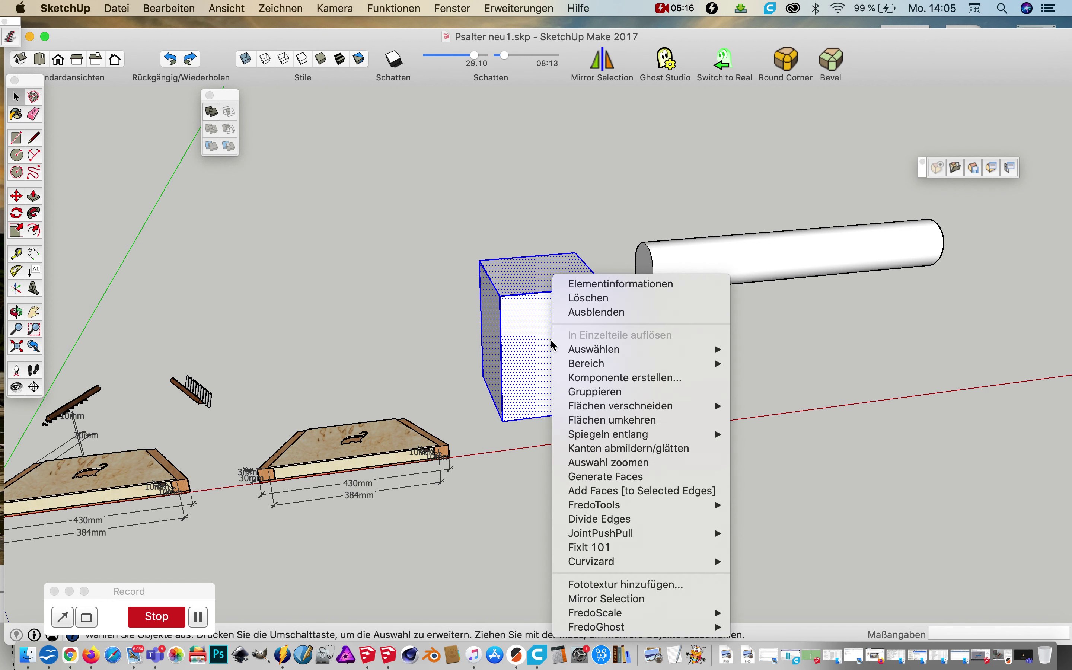
left_click(613, 399)
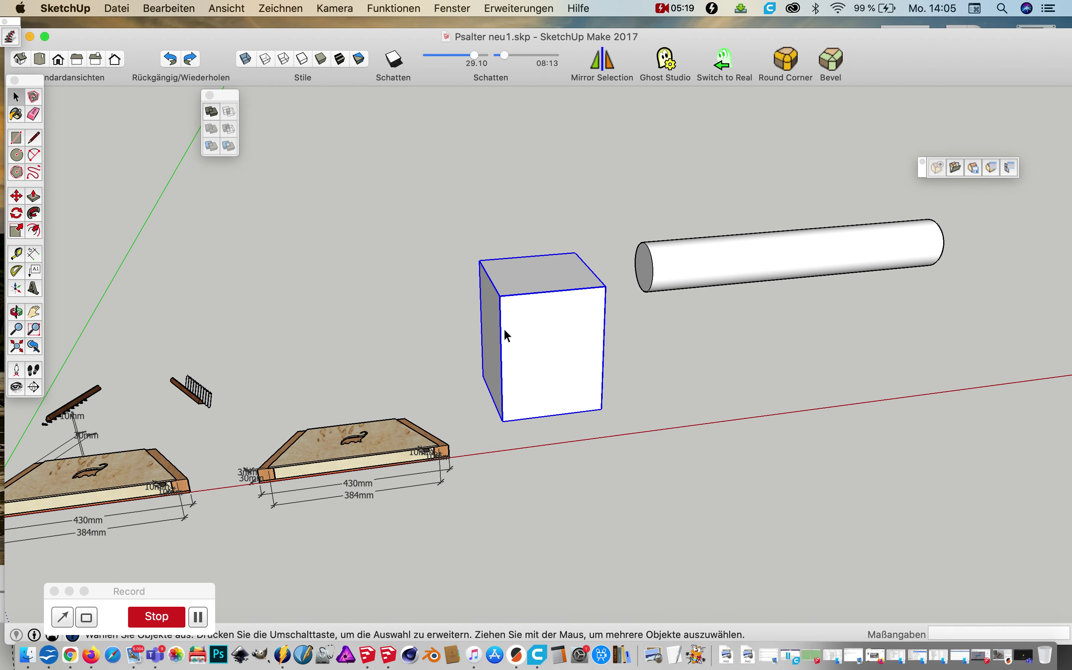
left_click(671, 396)
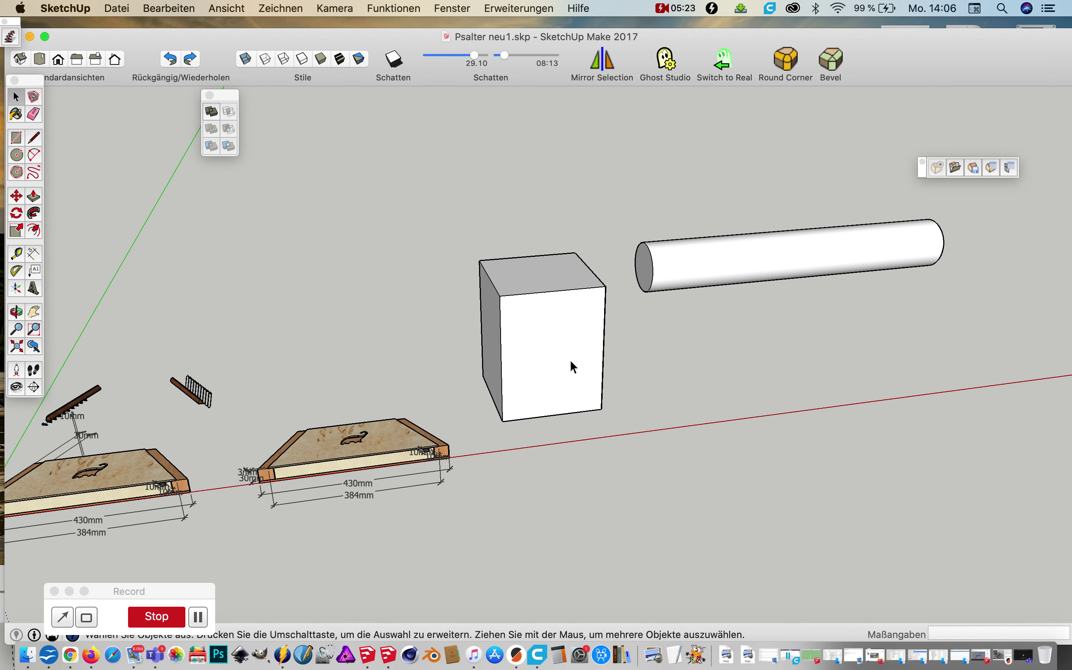
Select all of the cylinder's geometry and make it a single group.
left_click(736, 278)
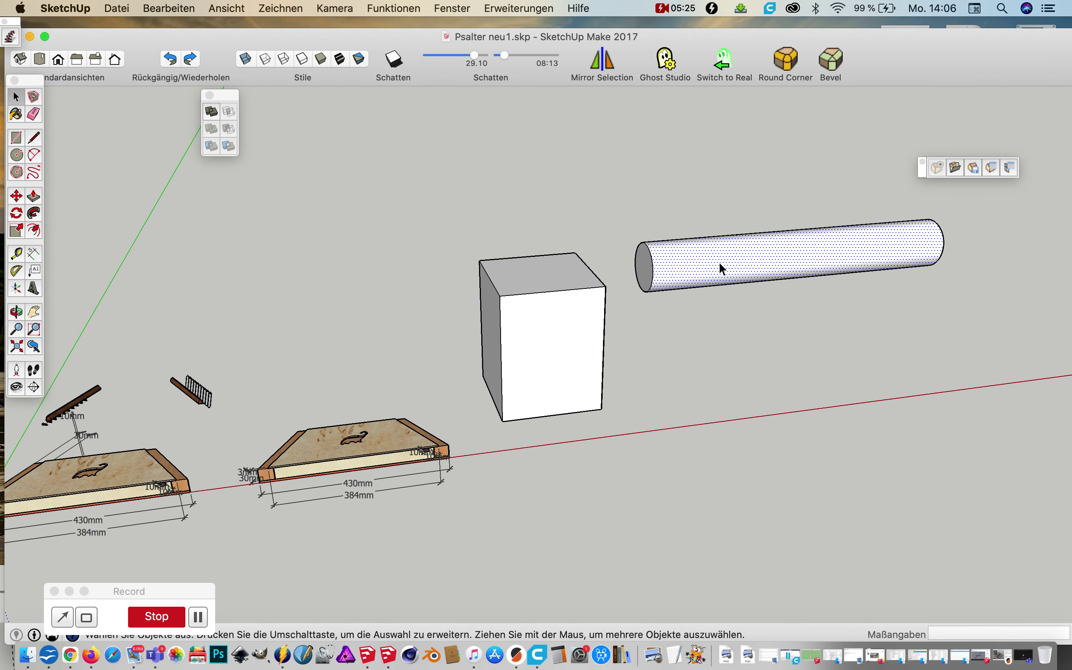
triple_click(722, 268)
right_click(722, 268)
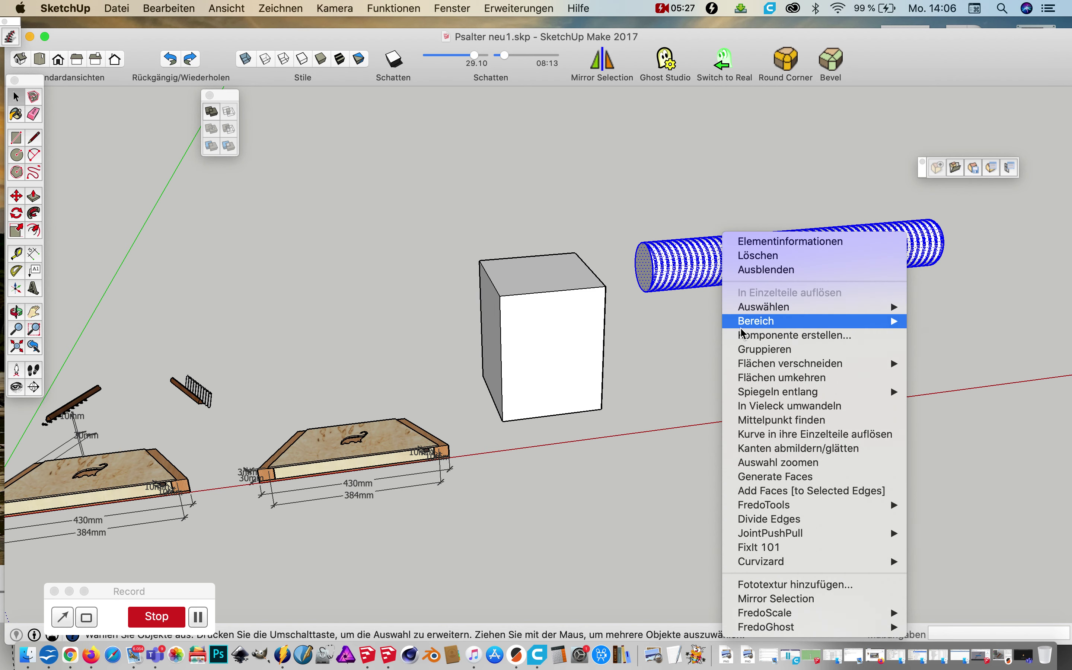
left_click(748, 349)
left_click(676, 375)
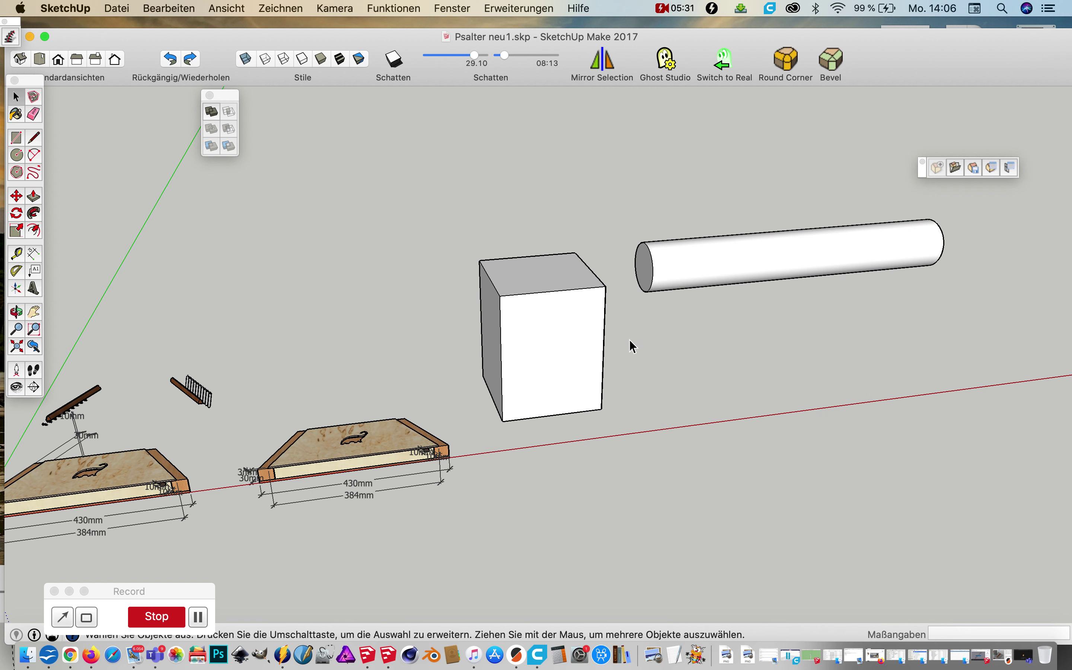
Select the cylinder group and rotate it -90° about its end.
scroll(647, 358, "down", 10)
scroll(622, 313, "up", 12)
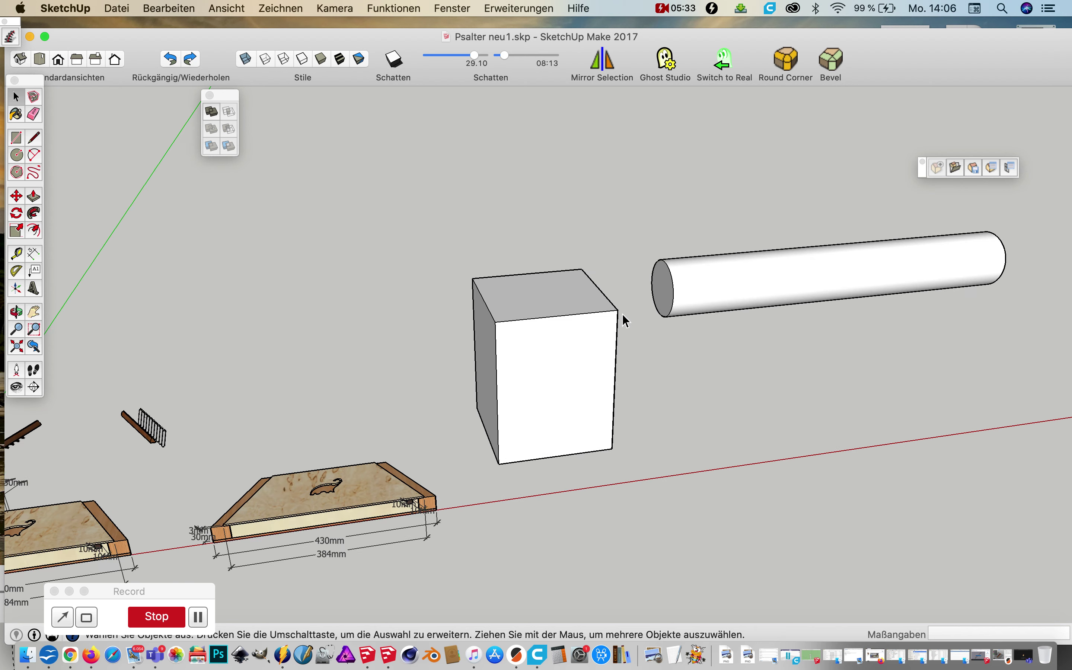
mouse_move(754, 415)
middle_mouse_down()
mouse_move(741, 395)
mouse_move(773, 349)
mouse_move(878, 365)
mouse_move(812, 358)
middle_mouse_up()
left_click(673, 284)
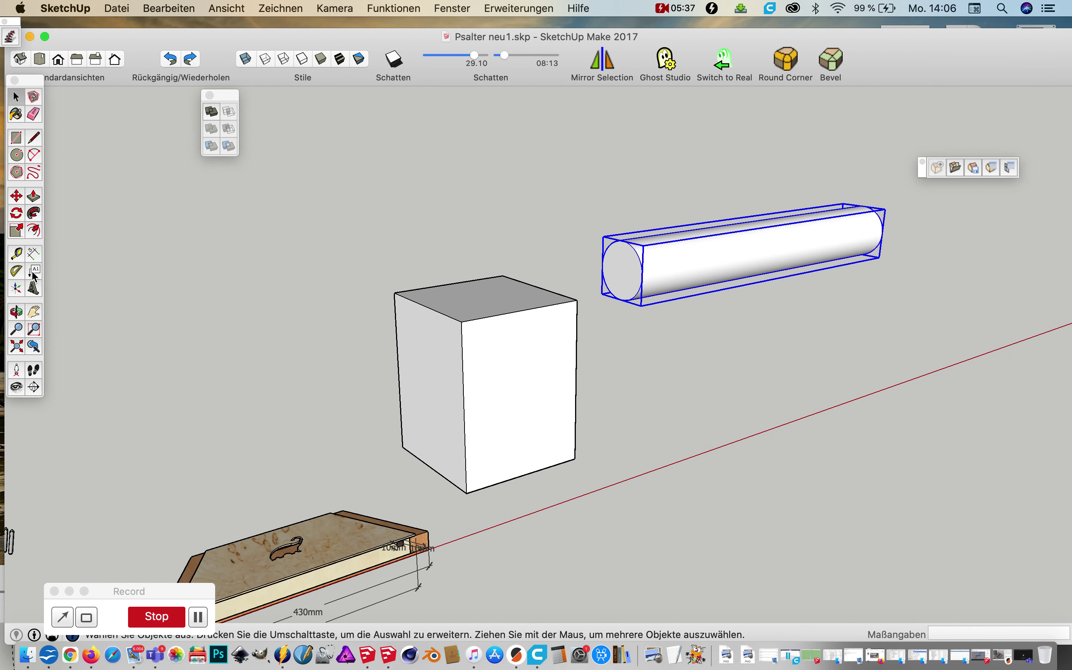
left_click(17, 196)
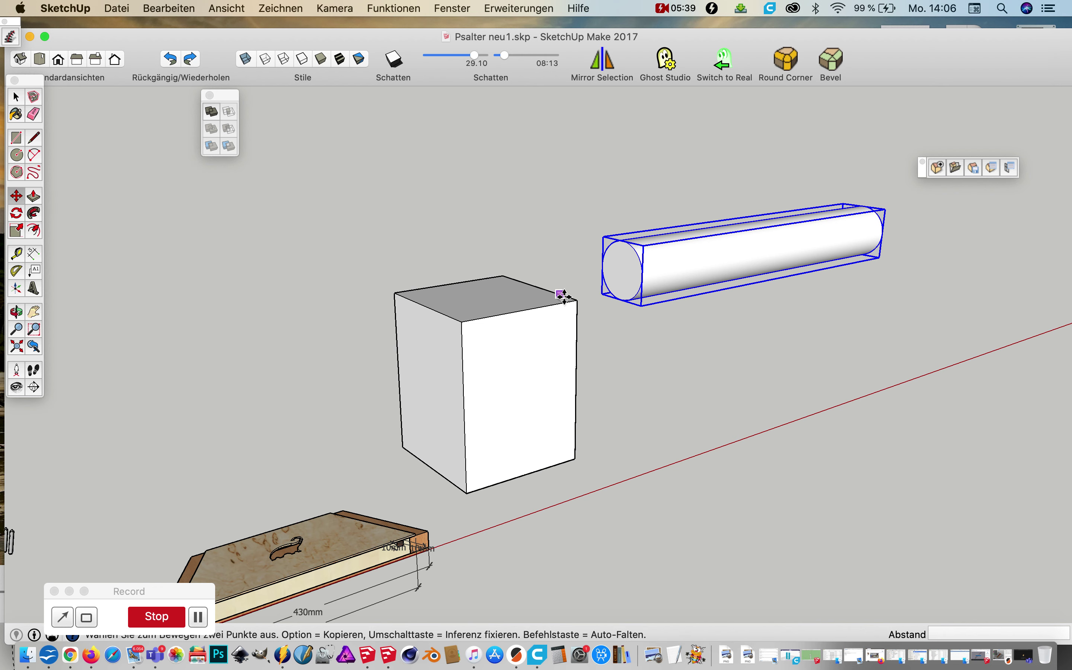
left_click(619, 302)
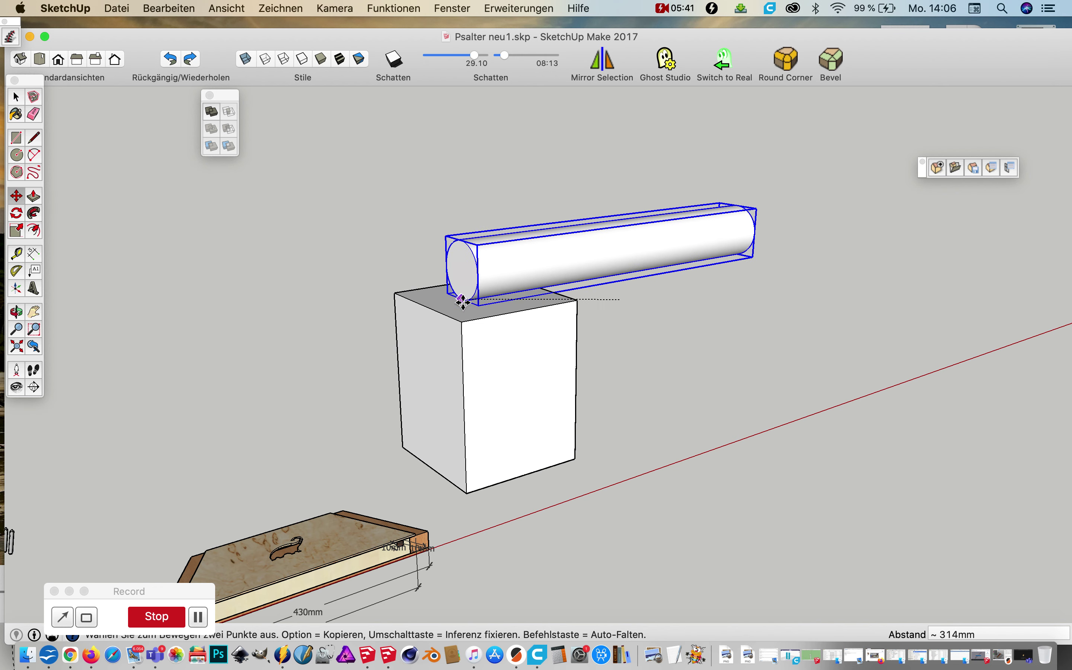
left_click(727, 234)
key("q")
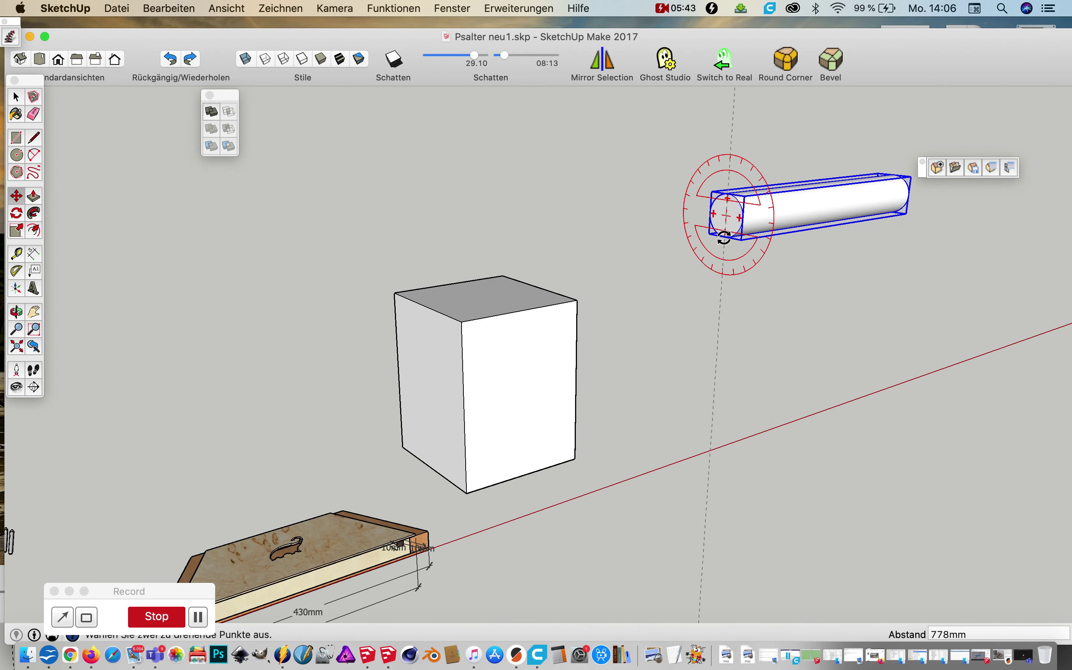
left_click(726, 215)
left_click(712, 247)
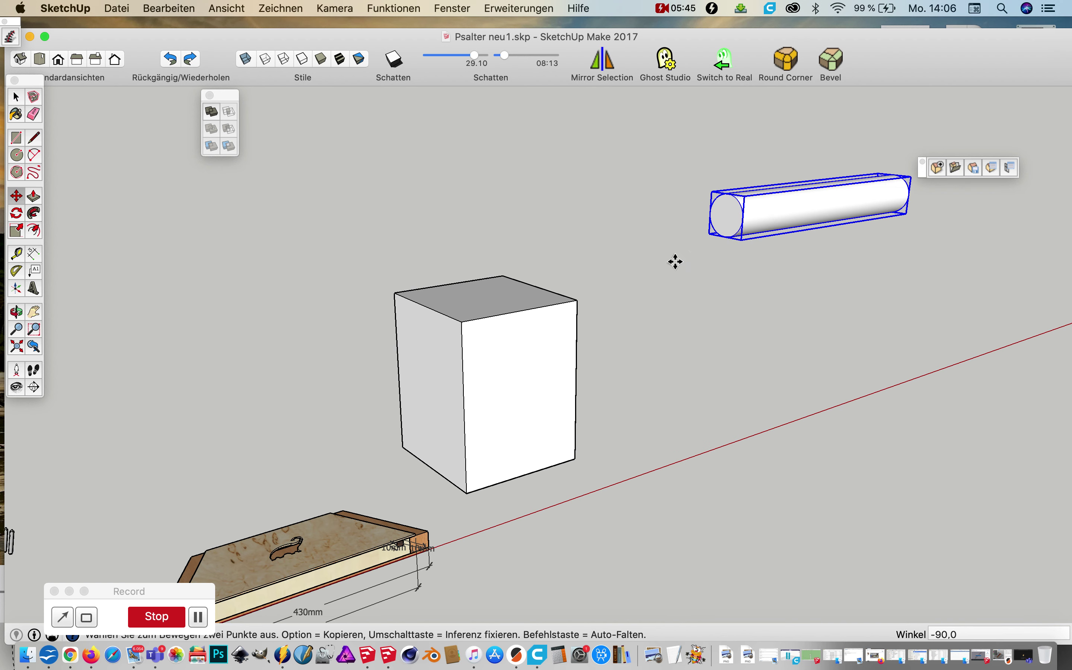
Move the rotated cylinder onto the top of the box.
left_click(16, 196)
scroll(737, 243, "up", 3)
scroll(735, 242, "up", 2)
scroll(741, 226, "up", 2)
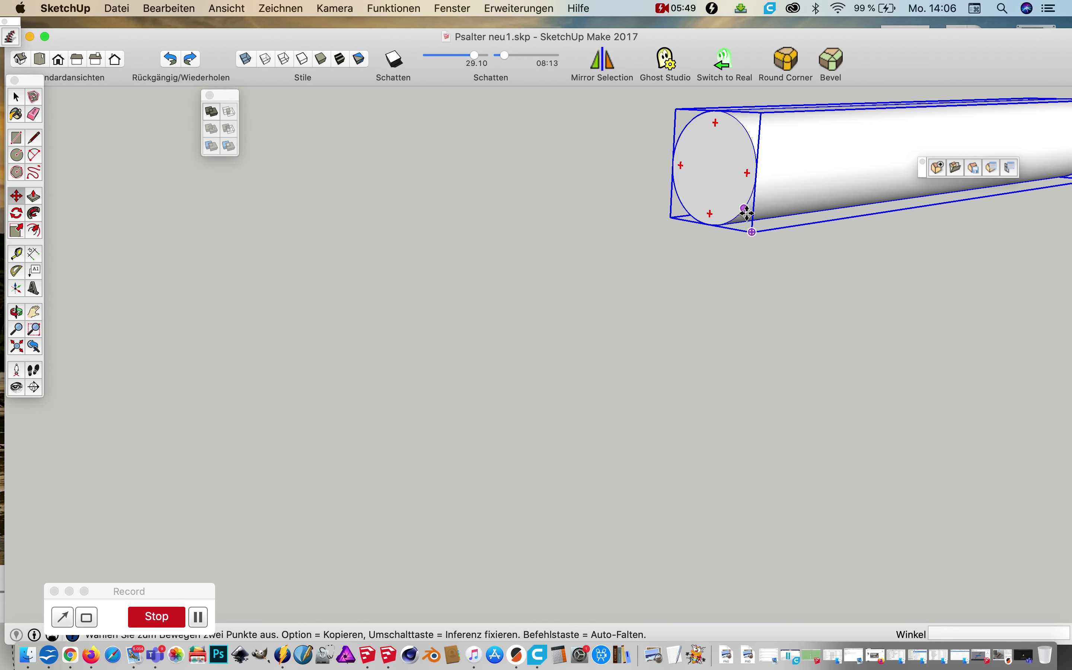
left_click(741, 214)
scroll(741, 214, "down", 2)
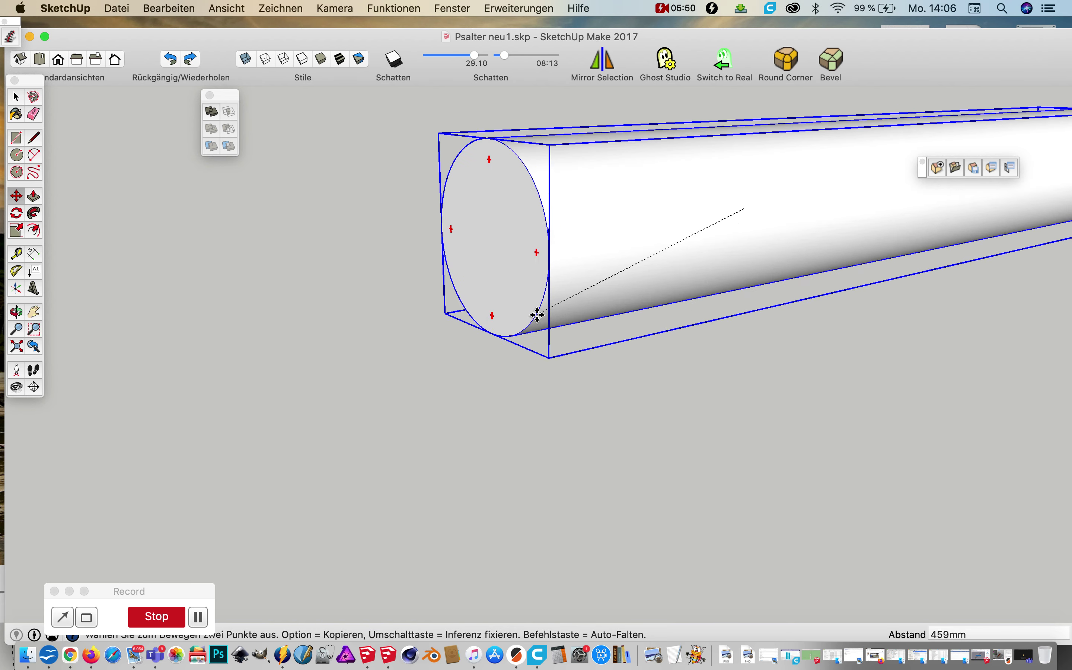
scroll(536, 314, "down", 2)
scroll(605, 278, "down", 1)
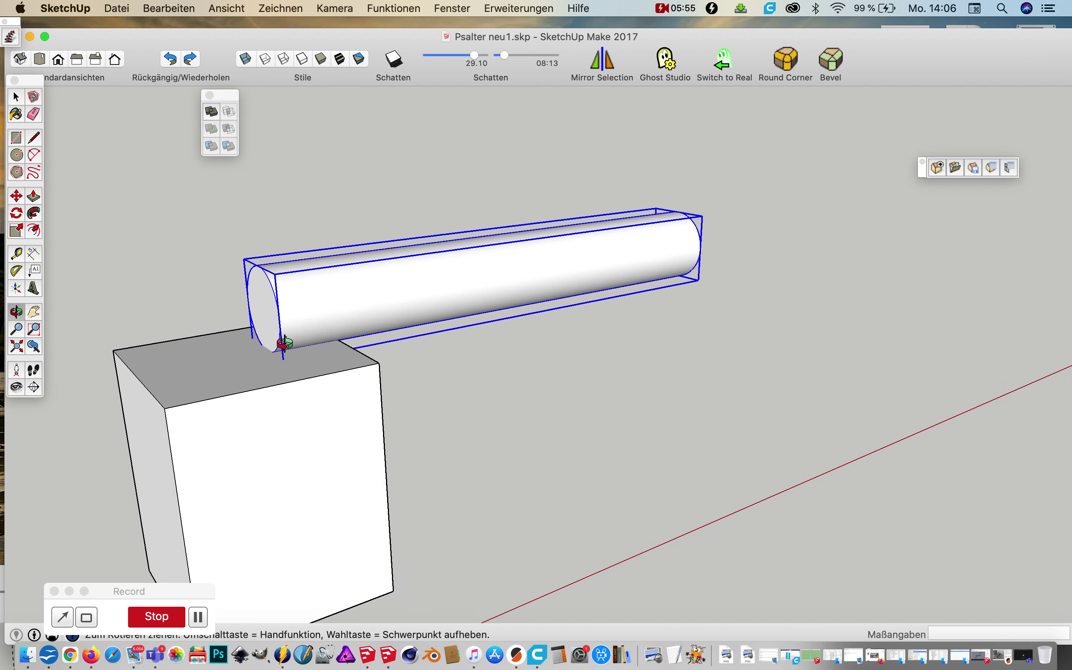
left_click(229, 344)
Reposition the cylinder centred over the box's top edge, partly sunk into the block.
mouse_move(349, 456)
middle_mouse_down()
mouse_move(545, 444)
mouse_move(397, 426)
middle_mouse_up()
left_click(348, 379)
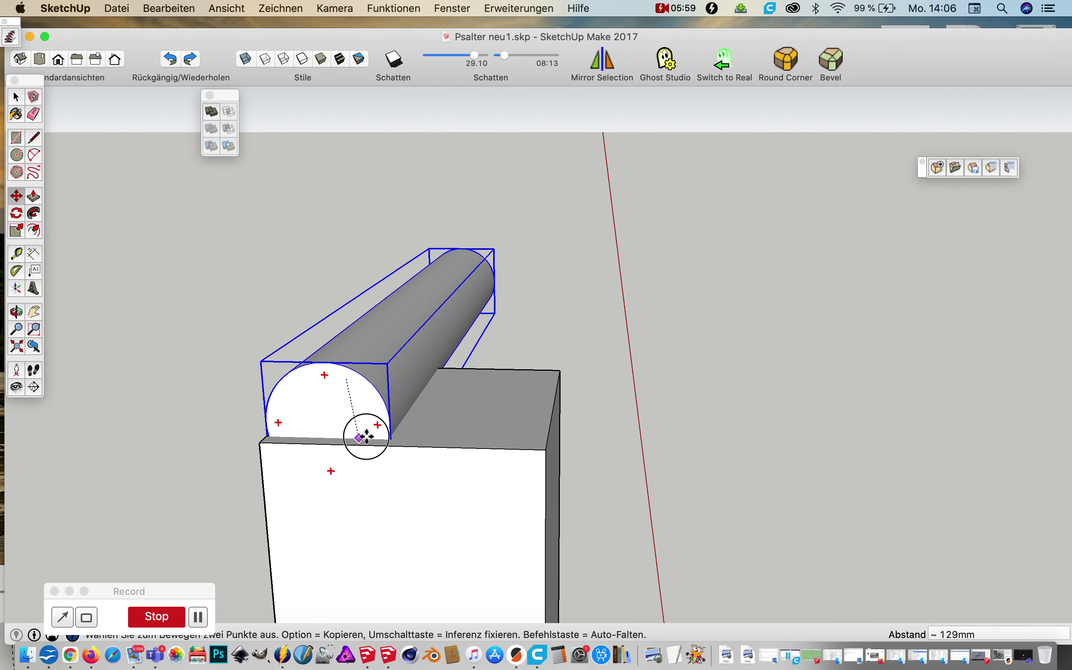
mouse_move(370, 418)
middle_mouse_down()
mouse_move(515, 435)
mouse_move(449, 313)
middle_mouse_up()
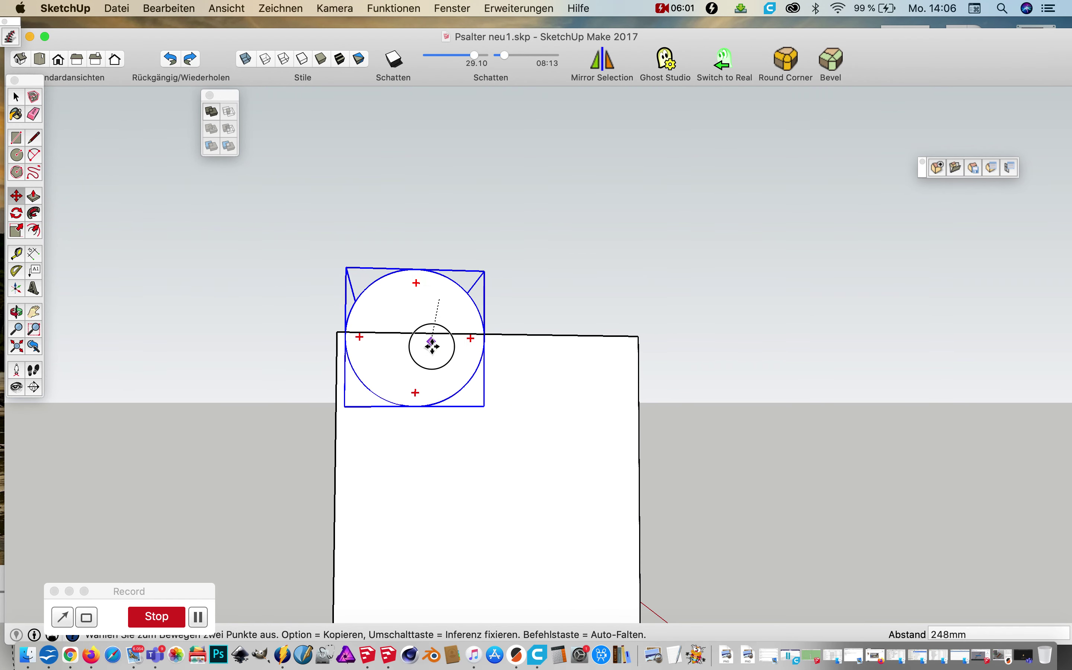
left_click(373, 436)
mouse_move(487, 443)
middle_mouse_down()
mouse_move(964, 447)
mouse_move(1010, 515)
middle_mouse_up()
left_click(525, 438)
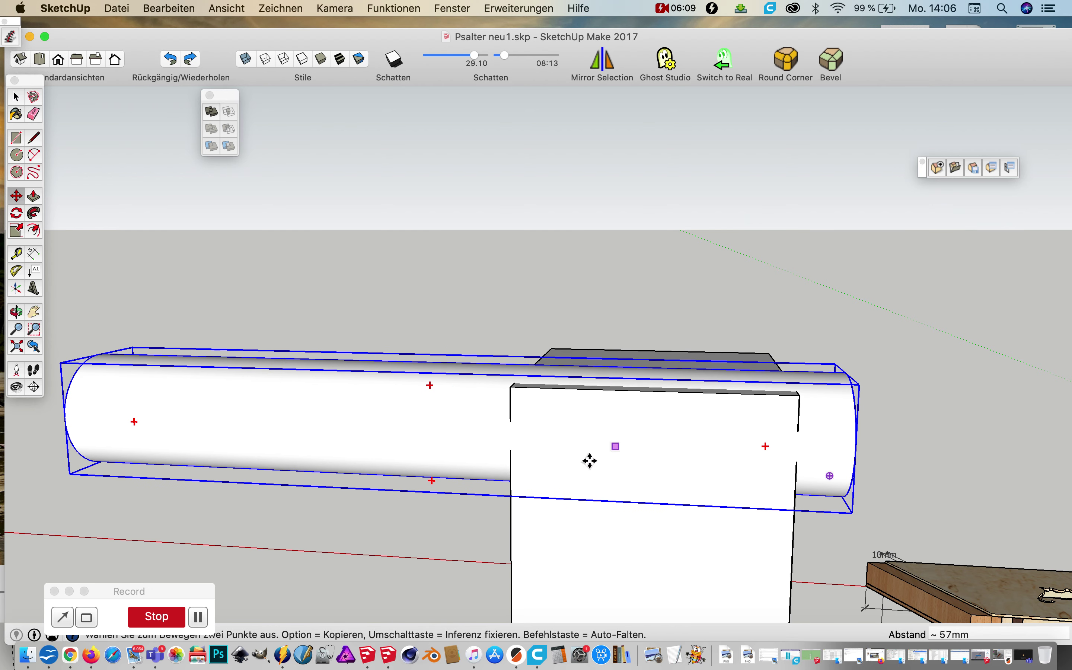
scroll(523, 472, "down", 2)
scroll(562, 499, "down", 3)
scroll(634, 541, "up", 2)
scroll(634, 540, "up", 3)
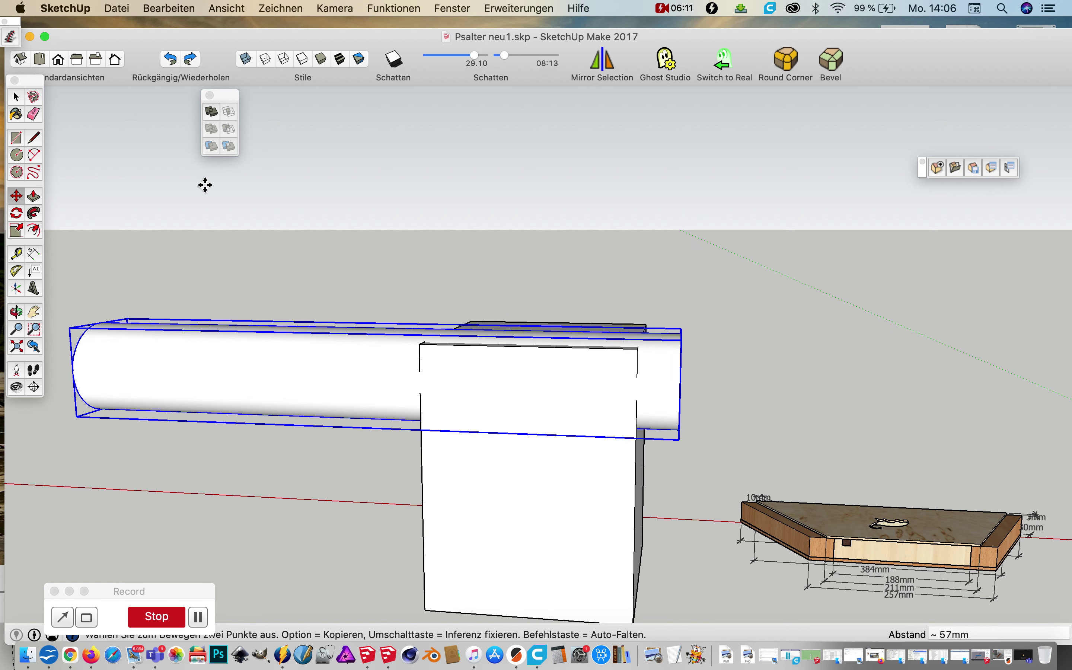
Switch to X-ray face style and start Solid Tools Trim with the cylinder as first solid.
left_click(217, 7)
mouse_move(242, 194)
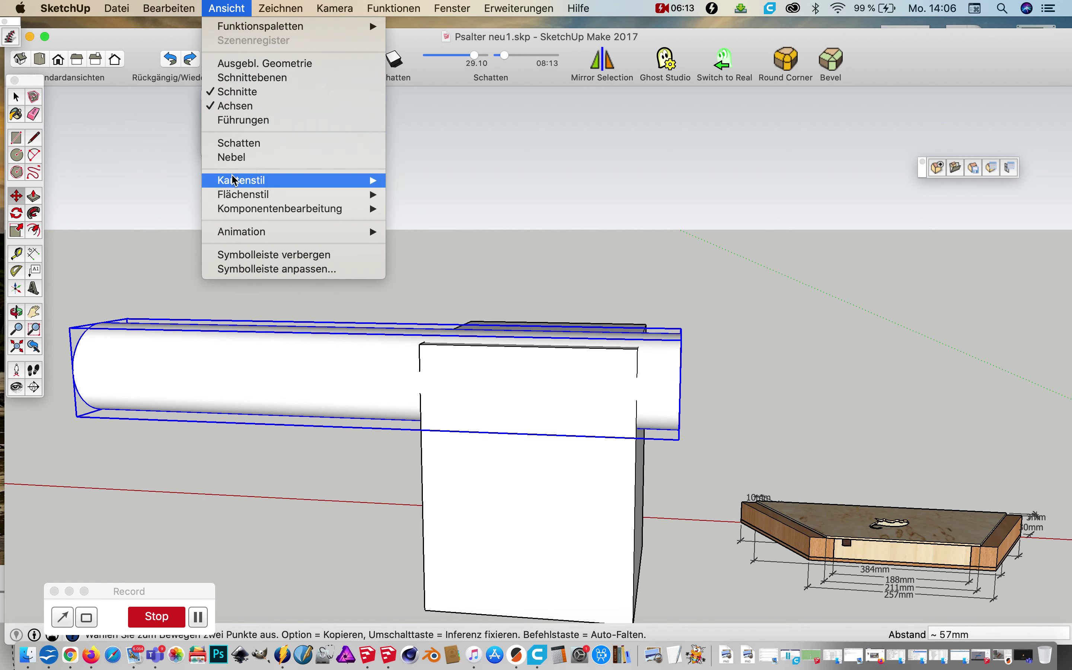
left_click(423, 194)
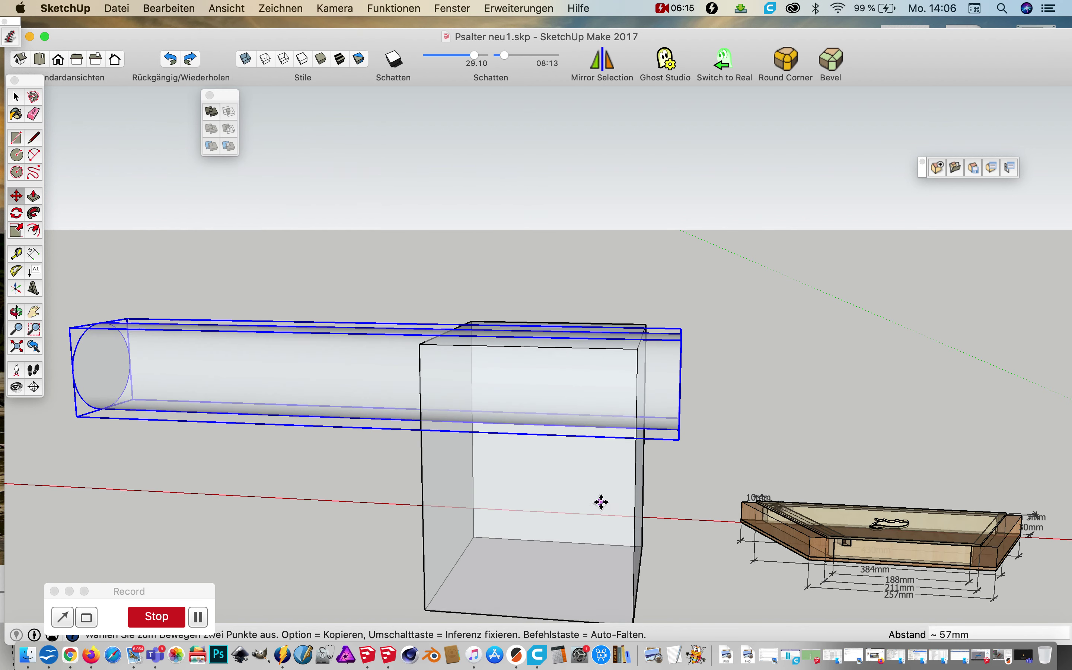
mouse_move(826, 359)
middle_mouse_down()
mouse_move(490, 407)
mouse_move(594, 400)
mouse_move(593, 412)
mouse_move(664, 415)
mouse_move(215, 454)
mouse_move(230, 492)
mouse_move(818, 353)
mouse_move(270, 445)
mouse_move(672, 356)
mouse_move(461, 437)
mouse_move(418, 200)
middle_mouse_up()
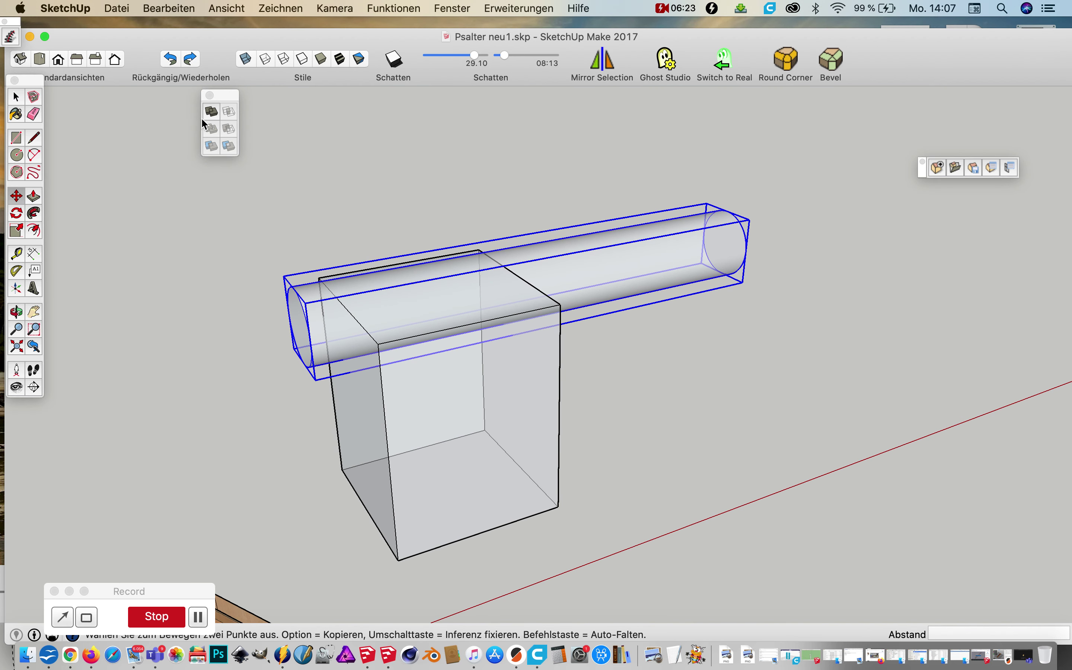
left_click_drag(230, 95, 228, 114)
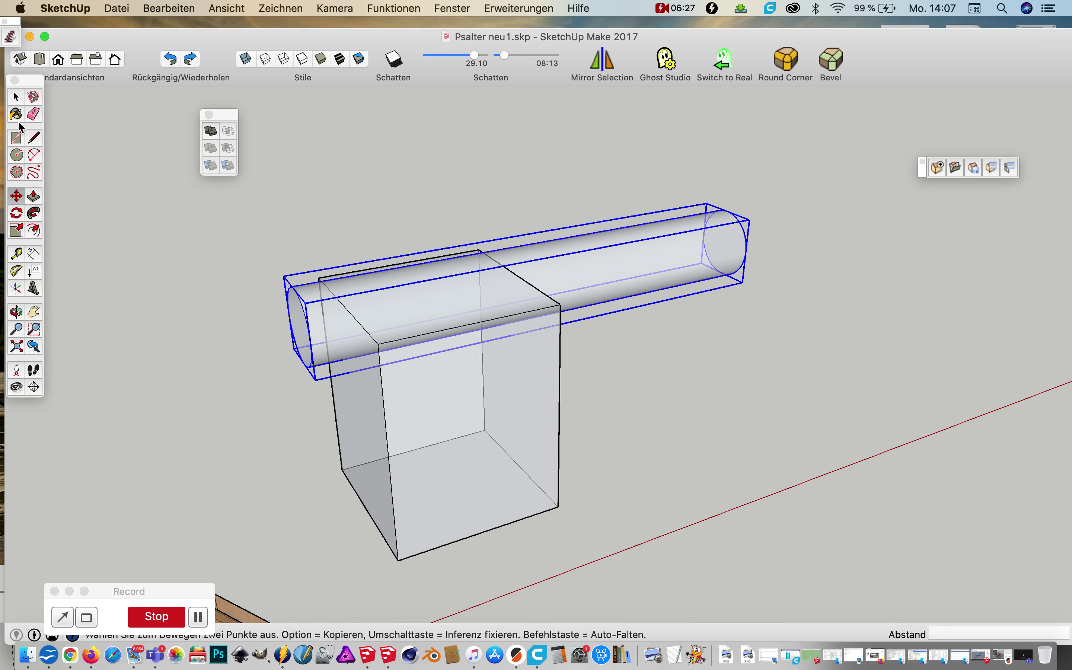
left_click(212, 133)
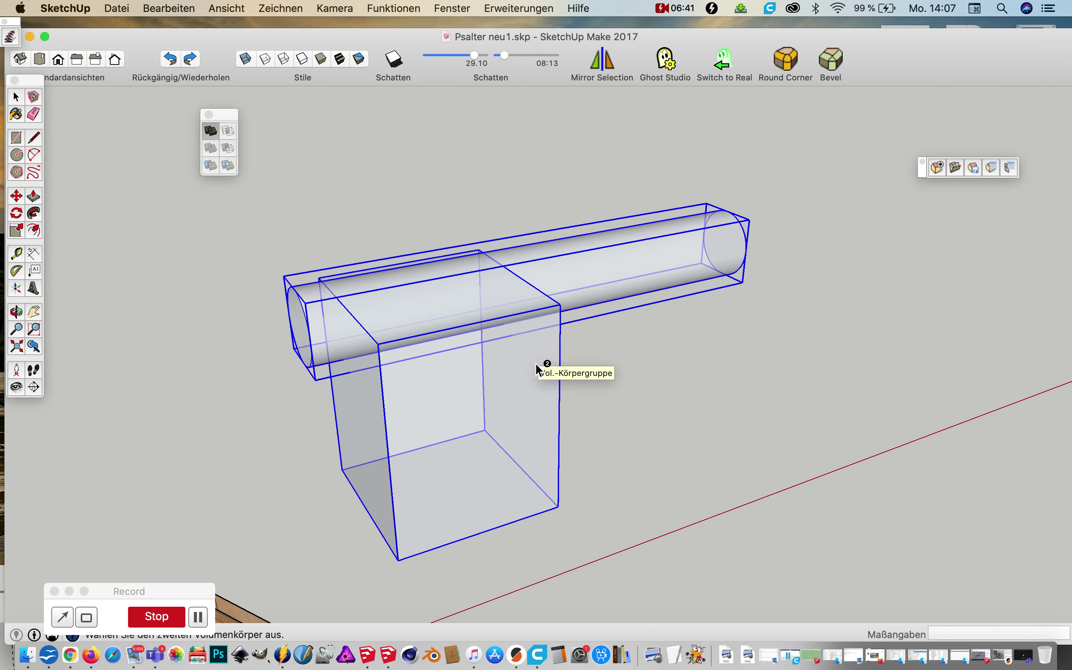
Pick the box as the second solid, trimming a rounded channel along the cylinder's path.
left_click(469, 365)
mouse_move(348, 342)
middle_mouse_down()
mouse_move(449, 352)
mouse_move(536, 301)
mouse_move(332, 367)
mouse_move(538, 394)
mouse_move(643, 387)
mouse_move(261, 449)
mouse_move(333, 387)
mouse_move(308, 363)
mouse_move(241, 375)
mouse_move(228, 390)
mouse_move(311, 401)
mouse_move(335, 458)
mouse_move(478, 430)
mouse_move(412, 447)
mouse_move(399, 438)
middle_mouse_up()
scroll(310, 369, "up", 3)
left_click(226, 9)
mouse_move(242, 194)
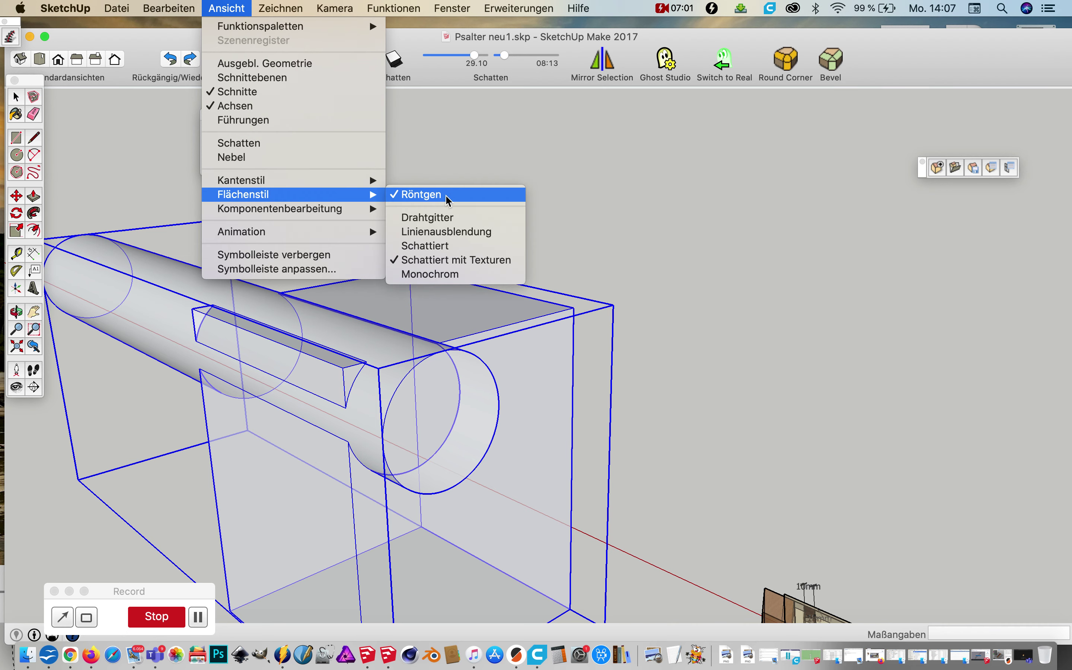
left_click(448, 199)
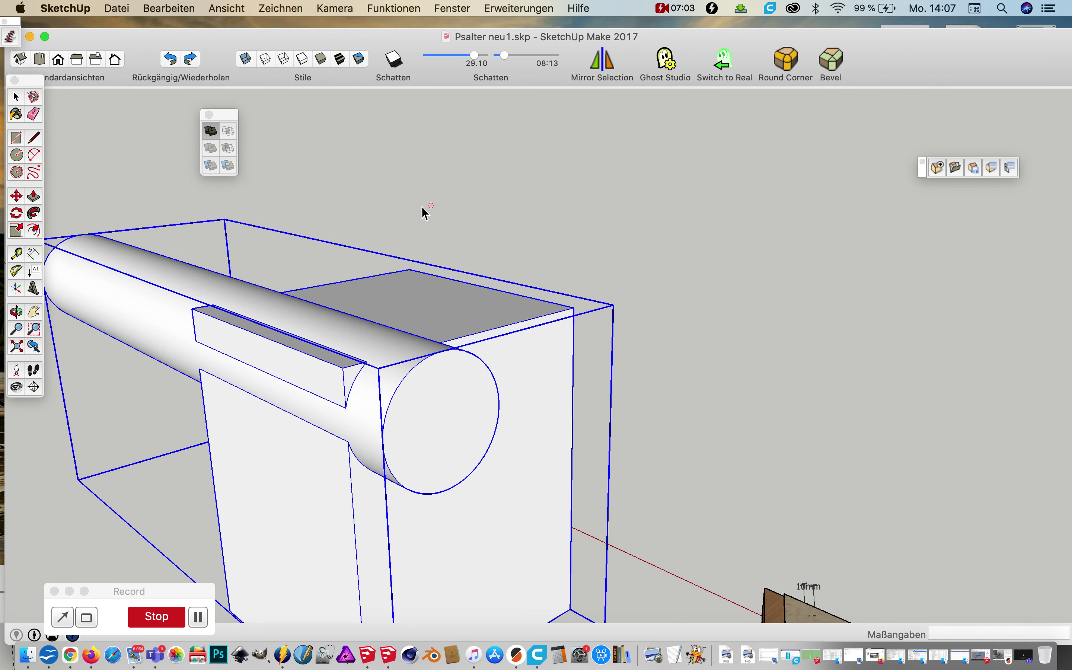
scroll(412, 211, "down", 3)
scroll(372, 302, "up", 3)
scroll(373, 302, "up", 2)
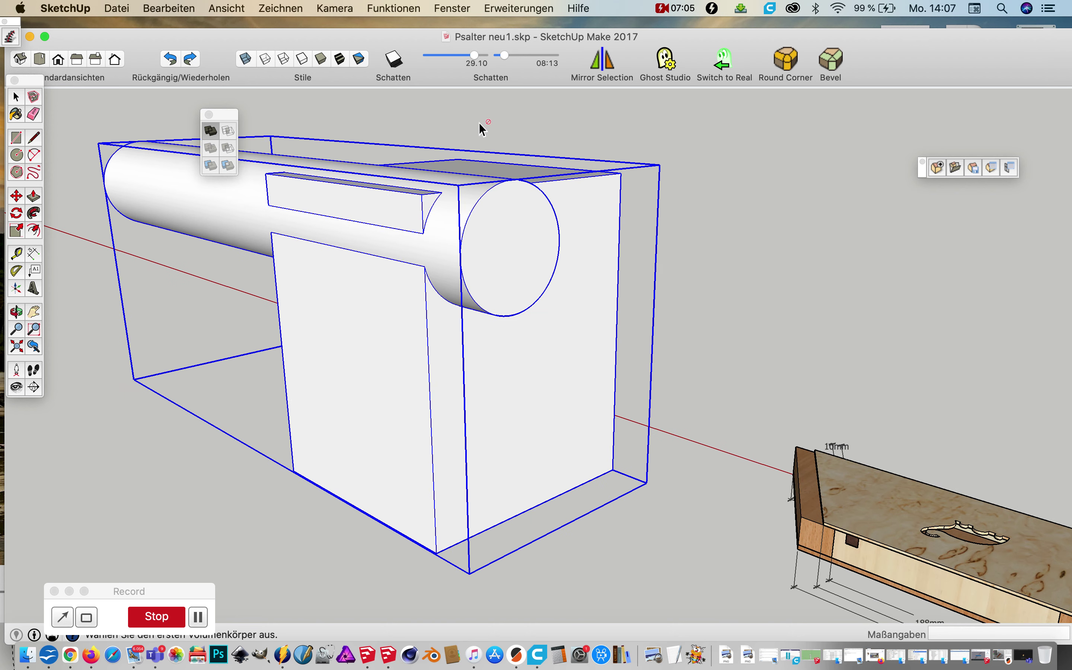
scroll(367, 266, "up", 2)
scroll(358, 251, "up", 2)
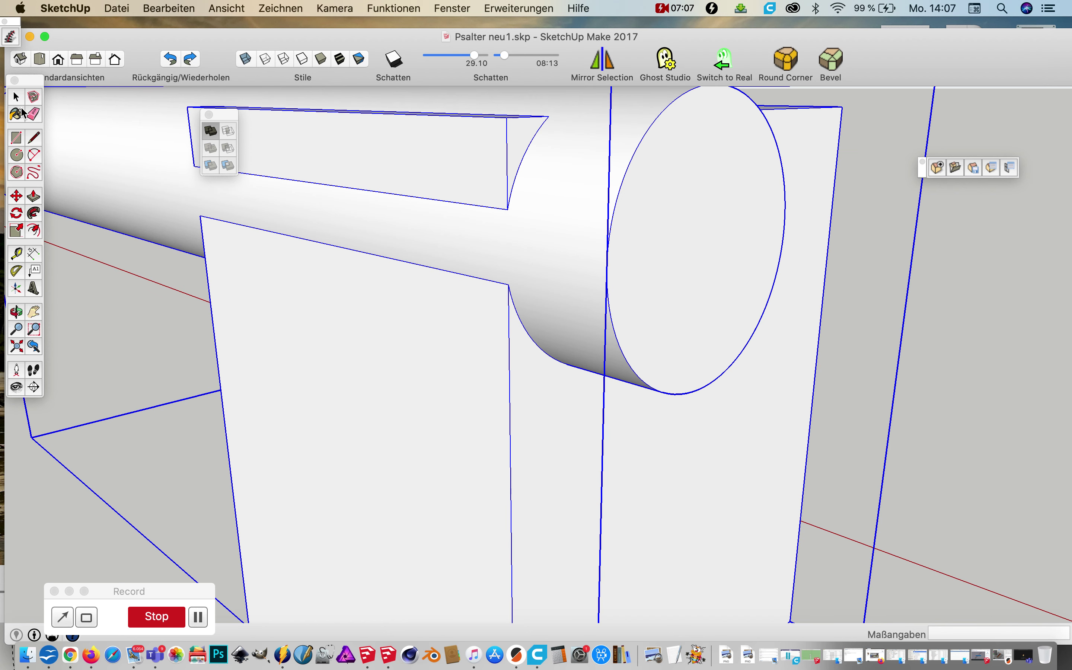
left_click(947, 206)
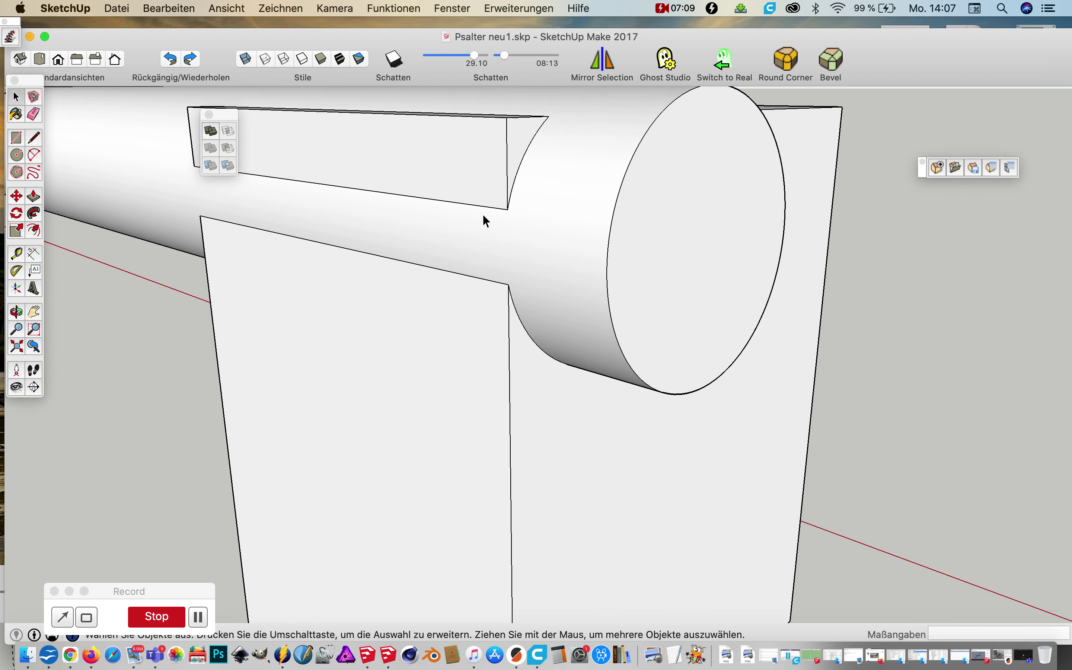
scroll(483, 216, "up", 2)
scroll(510, 311, "down", 2)
scroll(538, 227, "down", 2)
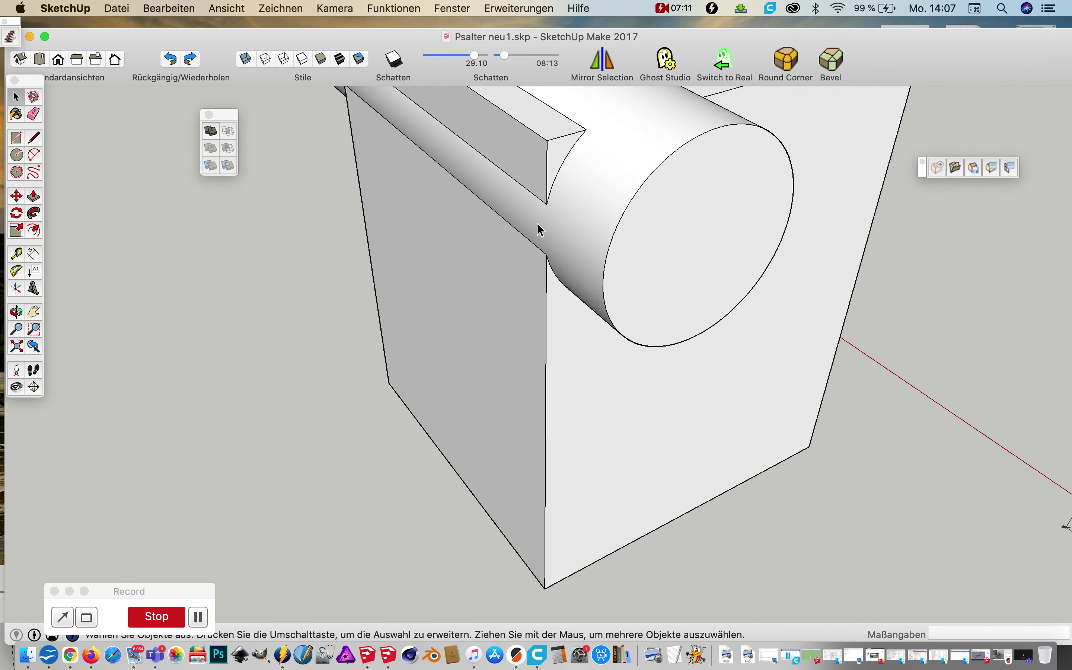
scroll(553, 170, "down", 1)
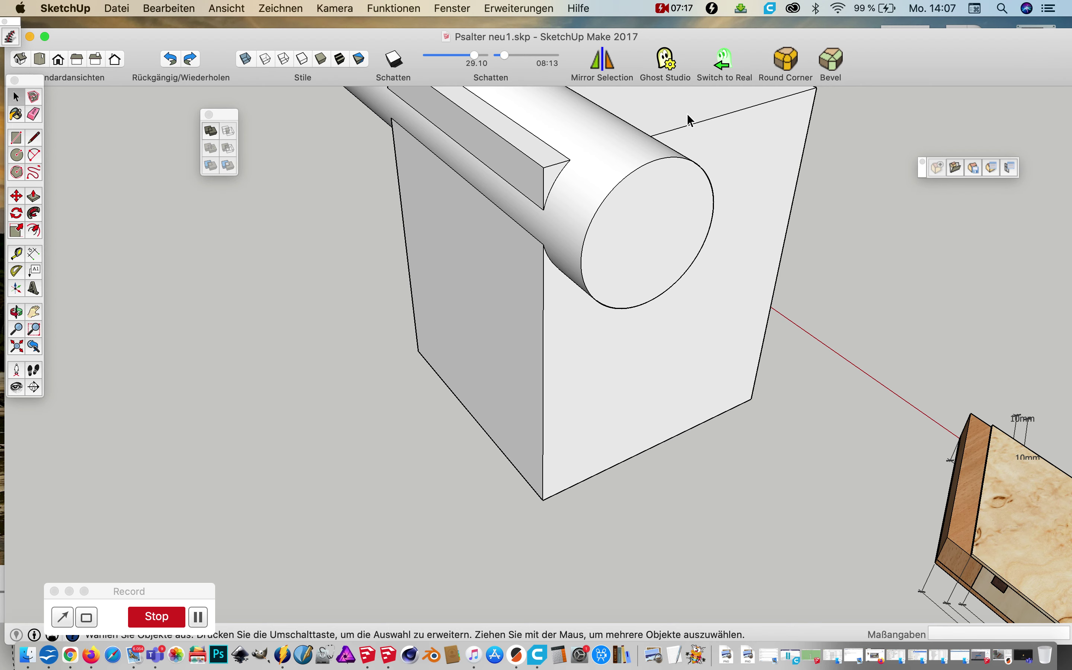
scroll(541, 195, "down", 2)
scroll(540, 197, "down", 2)
scroll(580, 121, "down", 1)
scroll(580, 132, "up", 4)
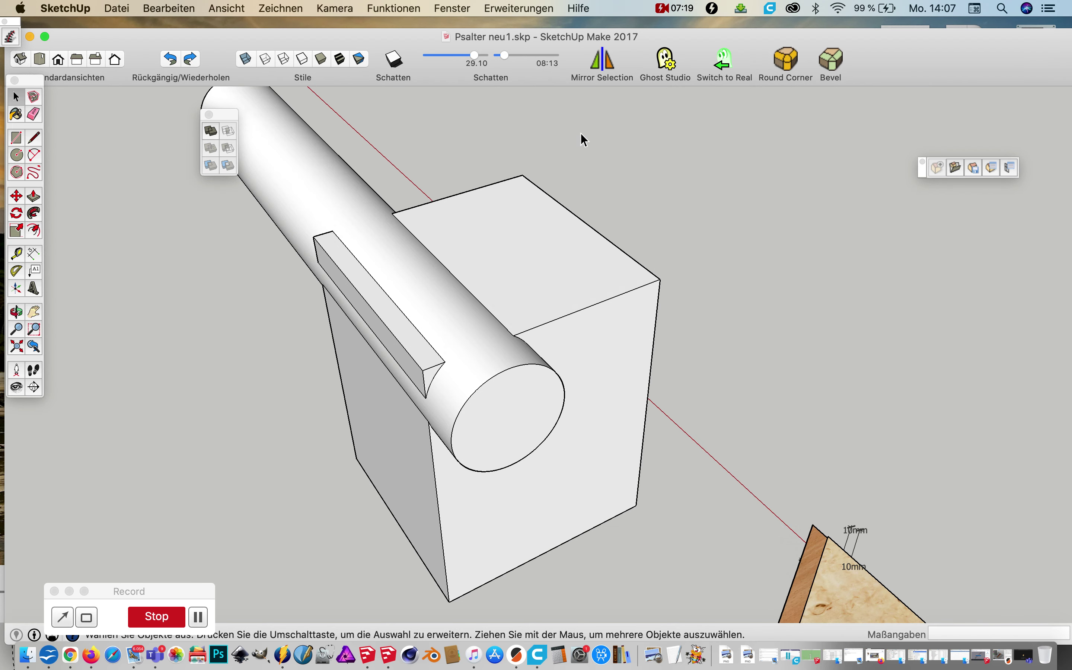
mouse_move(607, 144)
middle_mouse_down()
mouse_move(622, 172)
mouse_move(574, 300)
mouse_move(617, 220)
mouse_move(588, 191)
mouse_move(552, 241)
mouse_move(411, 244)
middle_mouse_up()
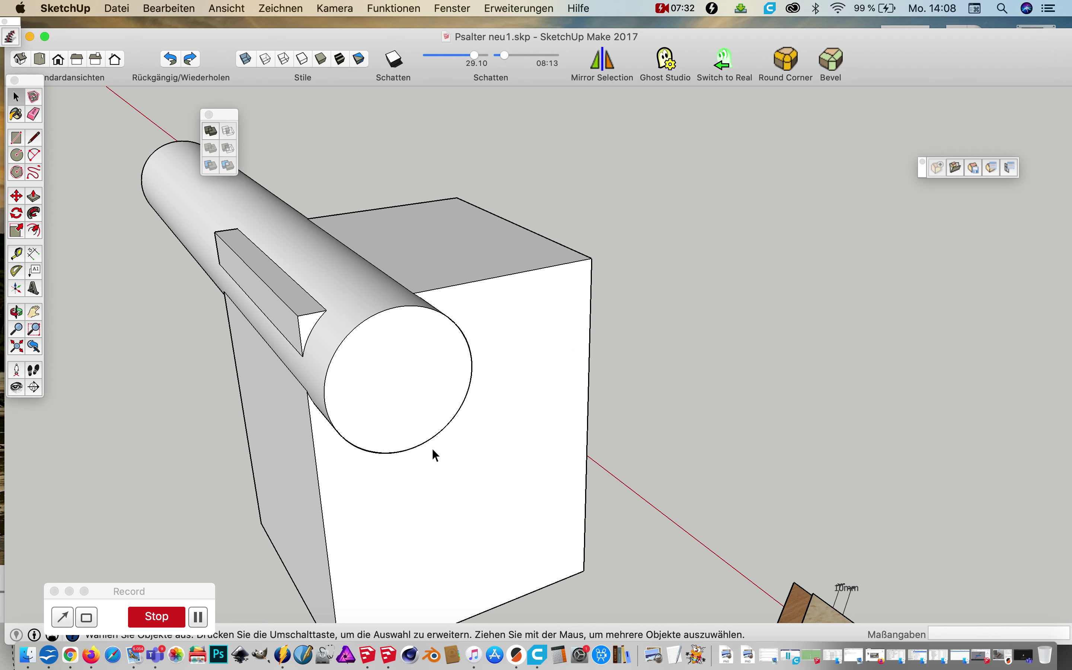
left_click(393, 365)
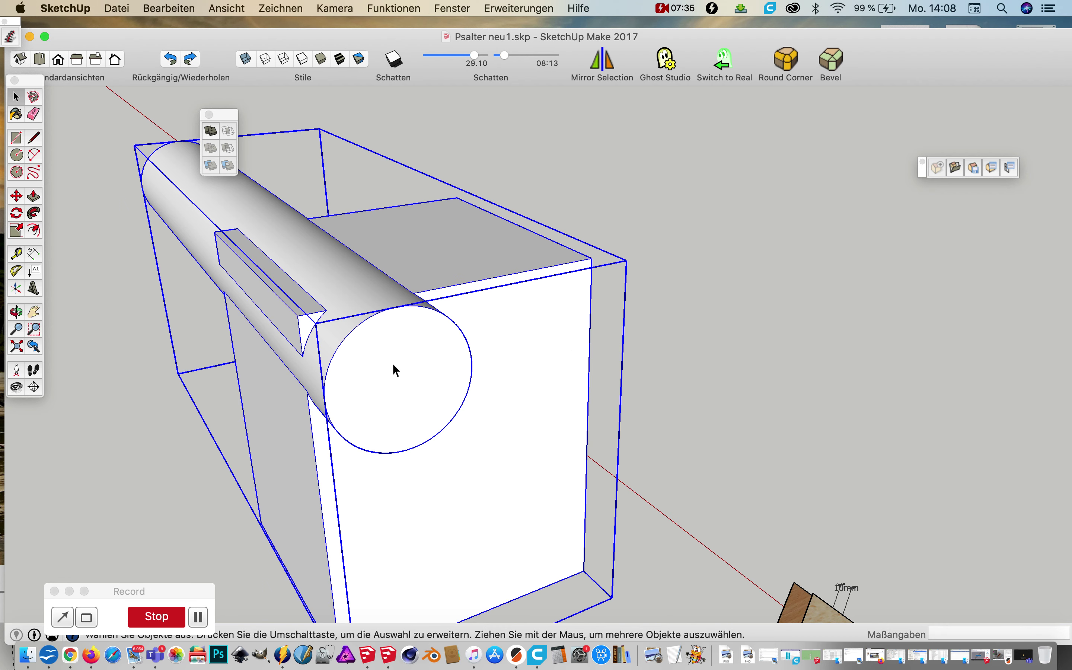
left_click(715, 333)
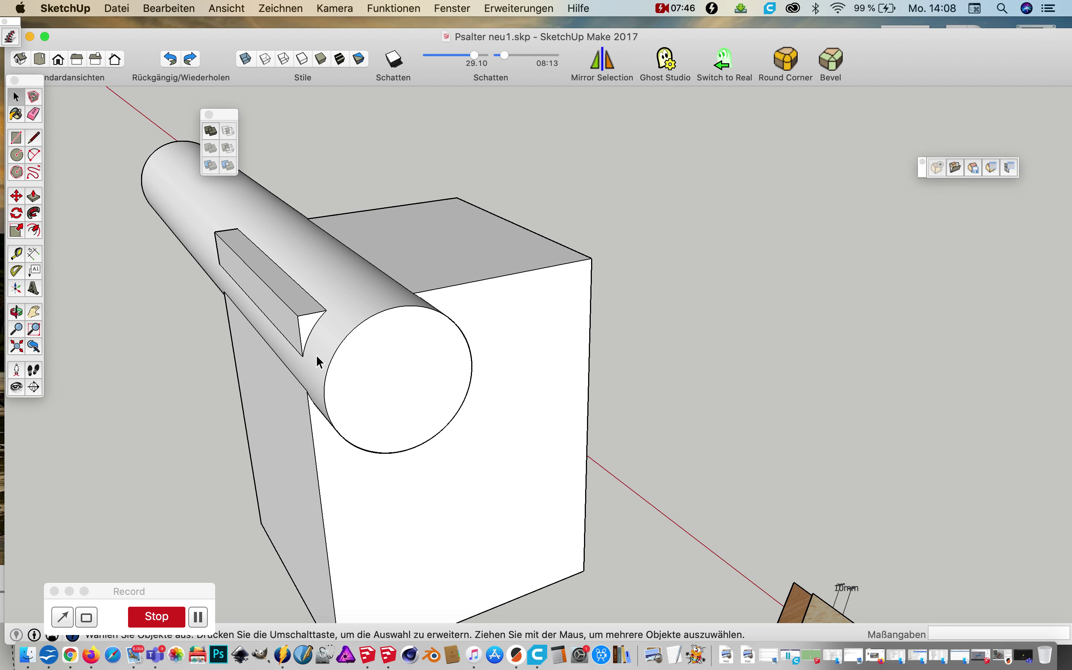
left_click(420, 369)
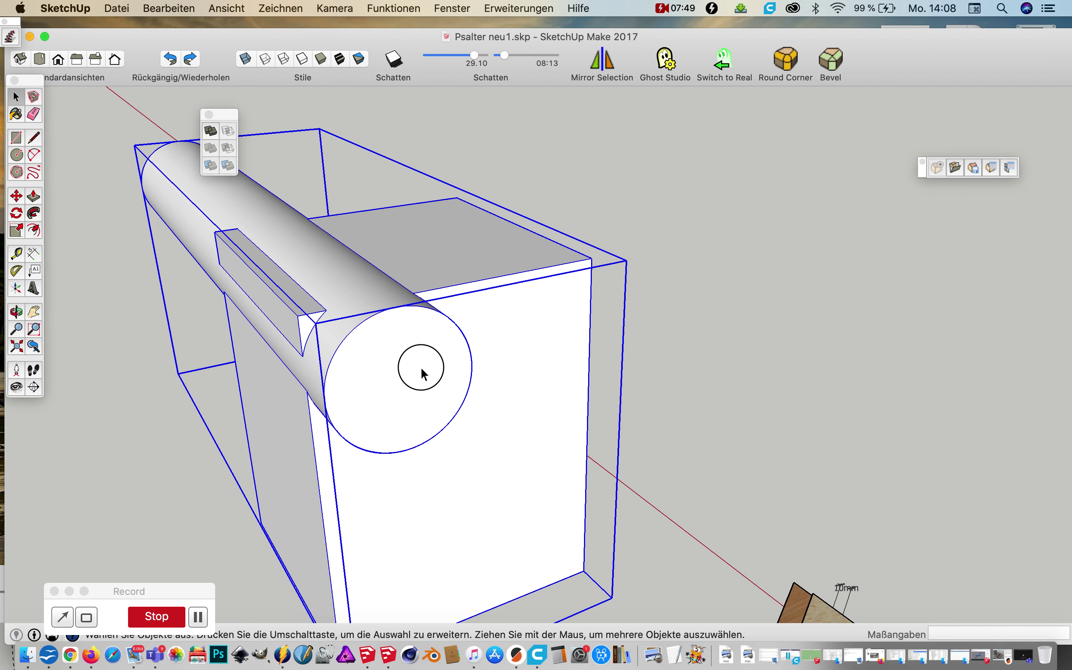
double_click(420, 367)
left_click(420, 366)
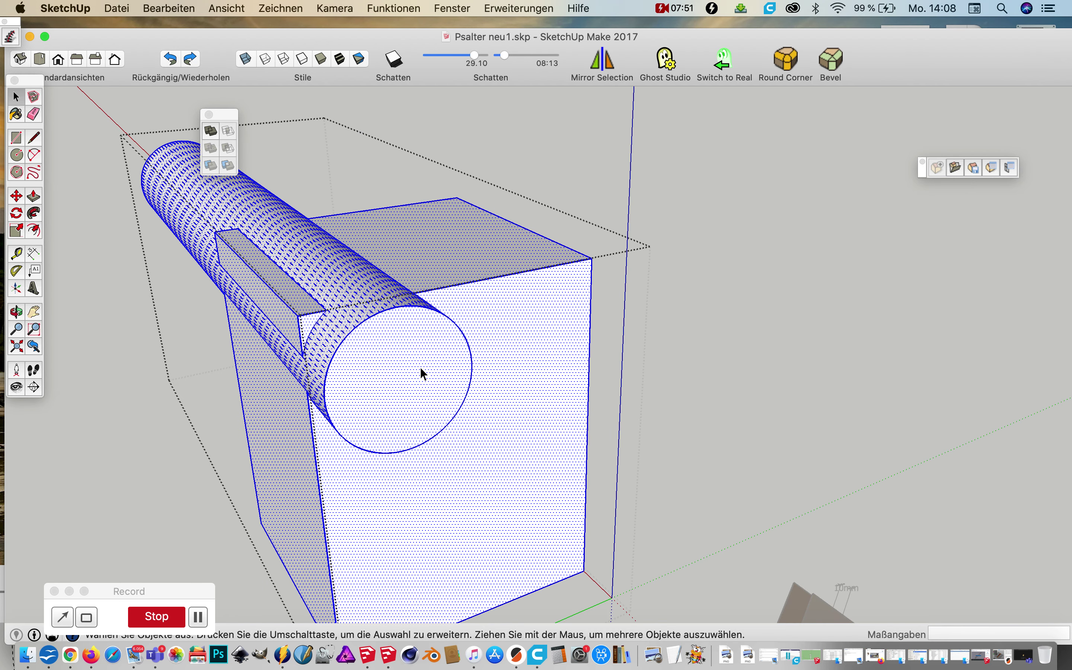
left_click(717, 350)
left_click(410, 357)
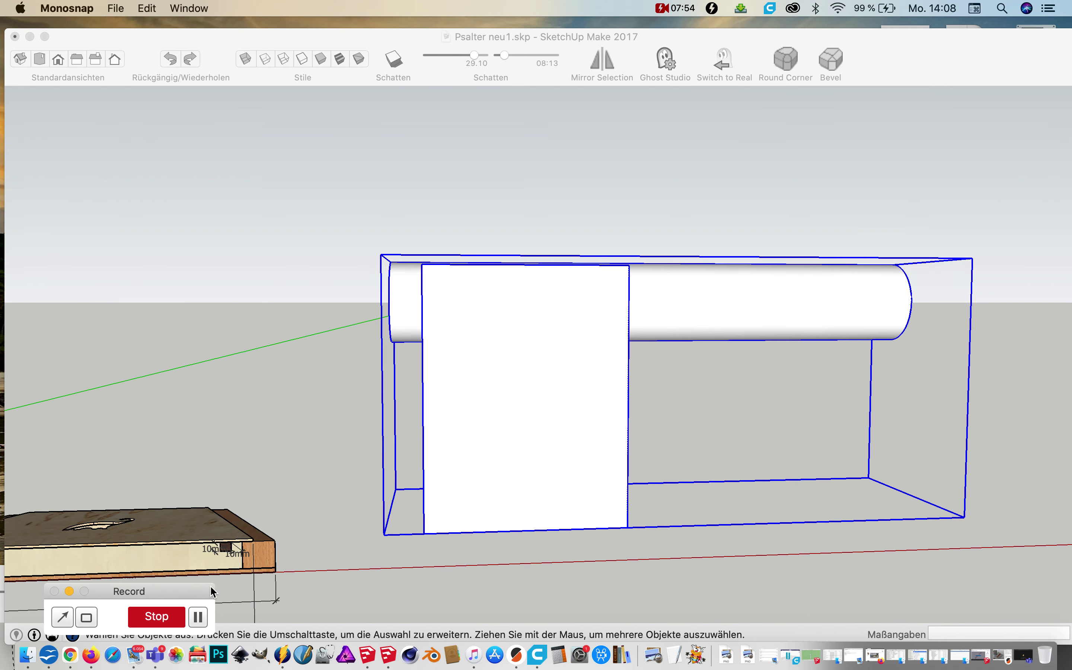
middle_click_drag(422, 286, 442, 352)
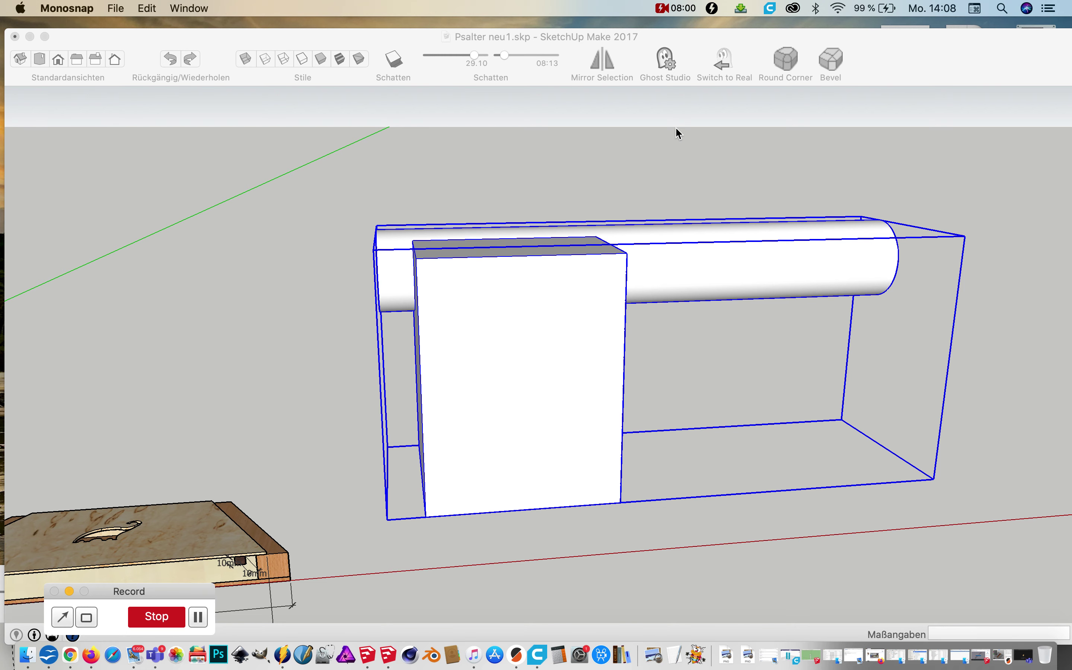
scroll(226, 596, "down", 3)
scroll(190, 542, "up", 2)
scroll(201, 517, "up", 3)
mouse_move(393, 300)
middle_mouse_down()
mouse_move(358, 390)
mouse_move(433, 449)
middle_mouse_up()
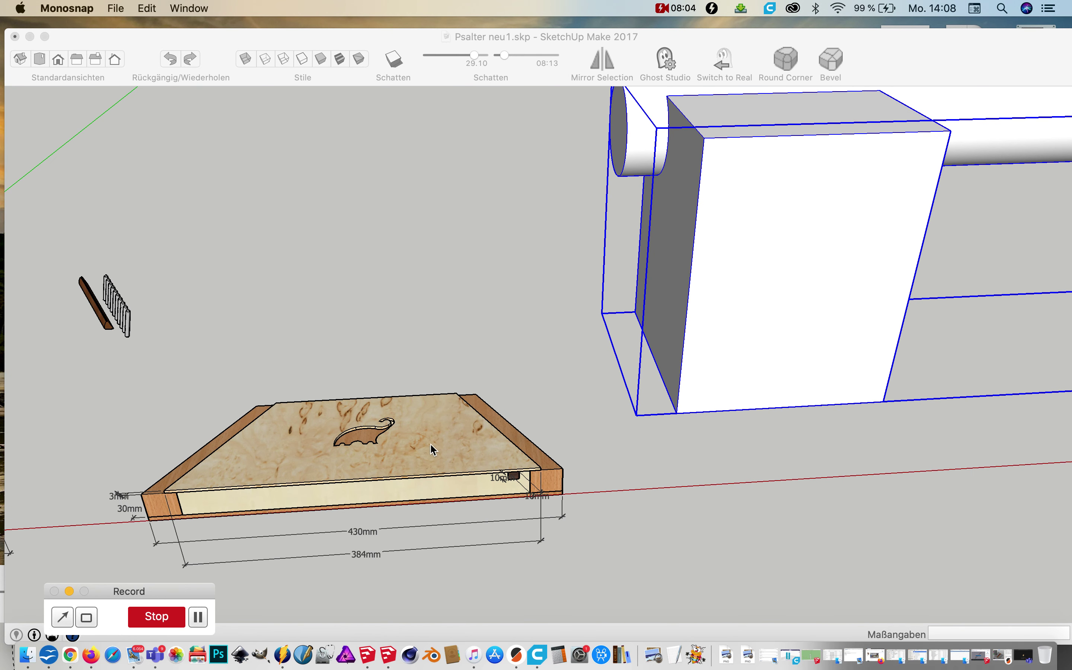
left_click(158, 513)
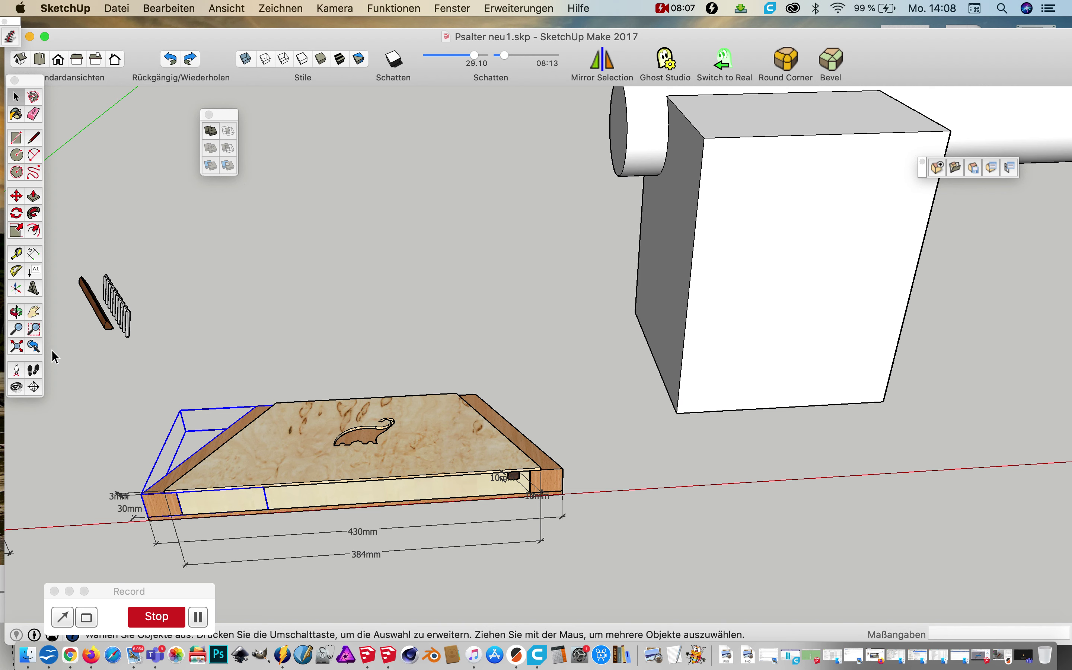
Start joining solids with the board's left edge piece as the first solid.
left_click(210, 132)
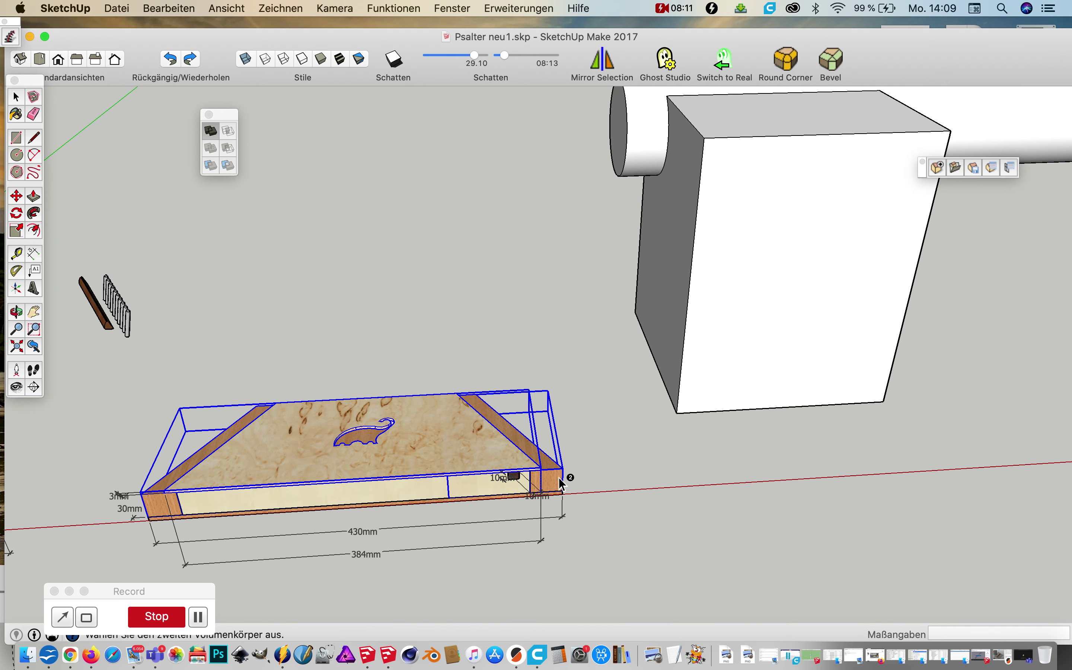
scroll(506, 486, "up", 3)
scroll(509, 489, "up", 3)
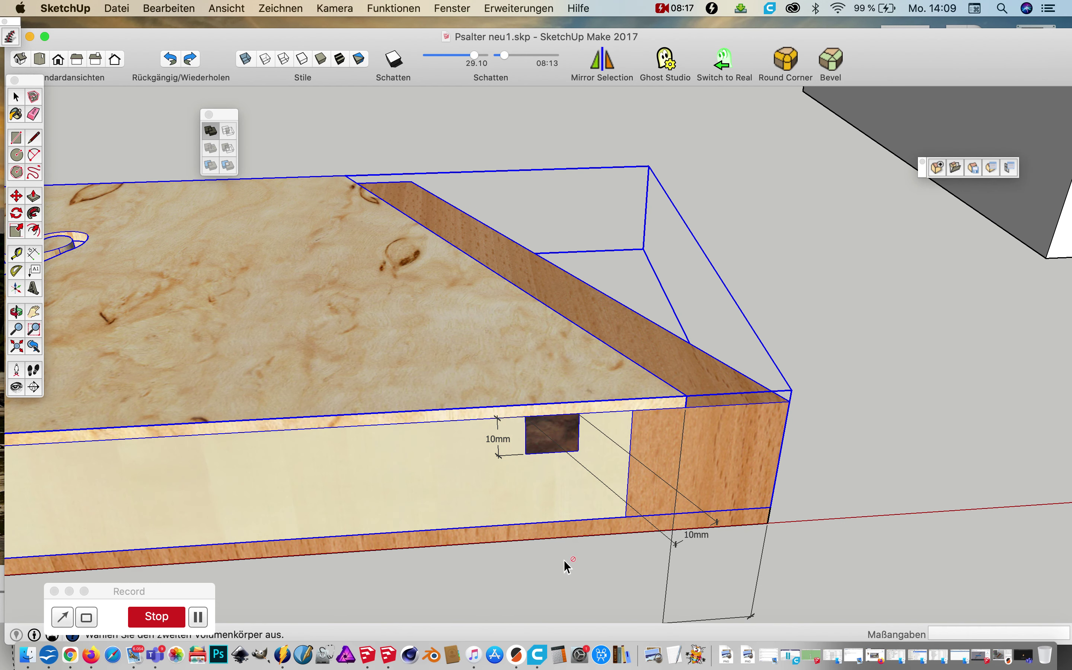
mouse_move(793, 406)
middle_mouse_down()
mouse_move(740, 420)
mouse_move(531, 399)
mouse_move(945, 452)
middle_mouse_up()
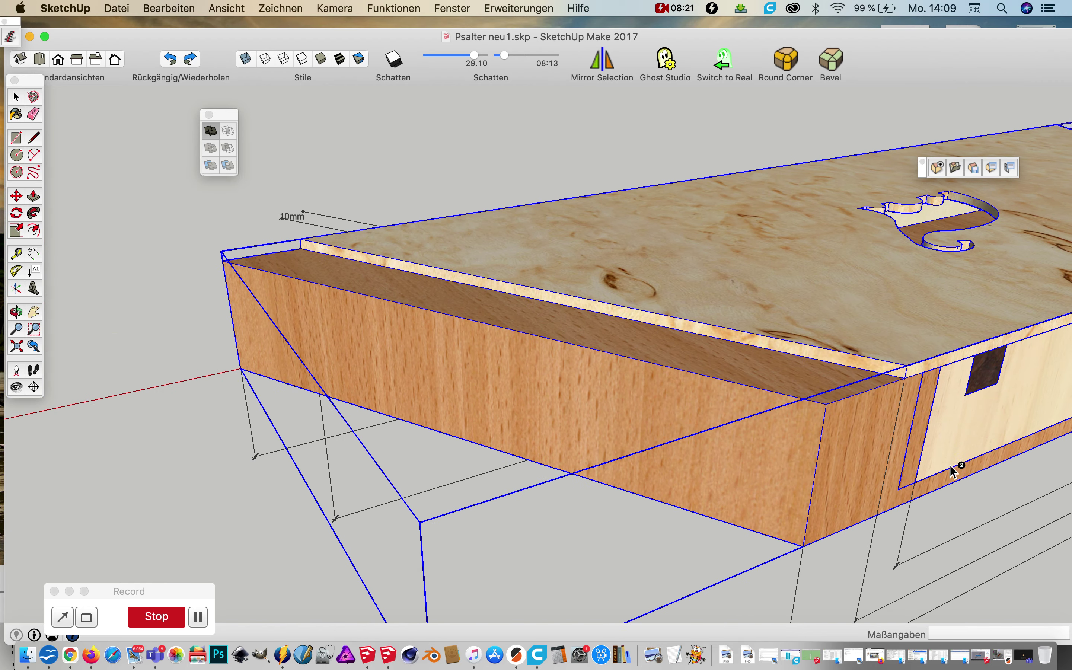
scroll(888, 465, "down", 3)
scroll(750, 490, "up", 10)
mouse_move(765, 495)
middle_mouse_down()
mouse_move(677, 497)
mouse_move(3, 172)
middle_mouse_up()
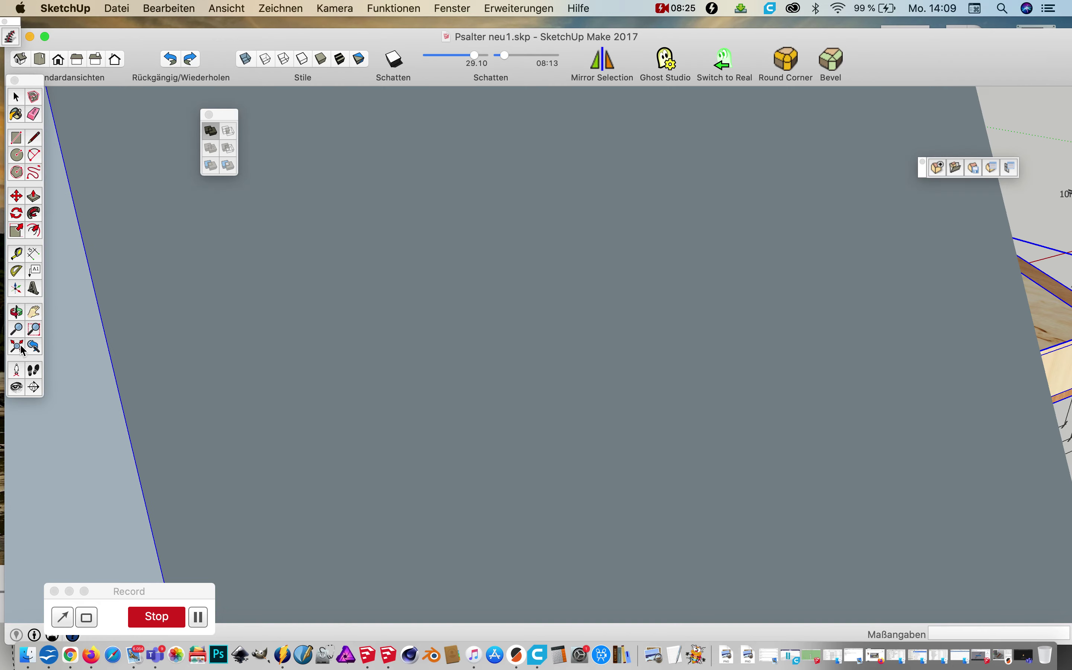
Pick the psaltery board as the second solid to merge it with the edge piece.
left_click(17, 347)
scroll(584, 352, "up", 5)
scroll(583, 353, "up", 2)
scroll(626, 385, "up", 2)
mouse_move(586, 411)
middle_mouse_down()
mouse_move(627, 411)
mouse_move(490, 421)
middle_mouse_up()
mouse_move(685, 291)
middle_mouse_down()
mouse_move(125, 445)
mouse_move(382, 395)
mouse_move(211, 318)
mouse_move(400, 354)
middle_mouse_up()
scroll(394, 381, "down", 3)
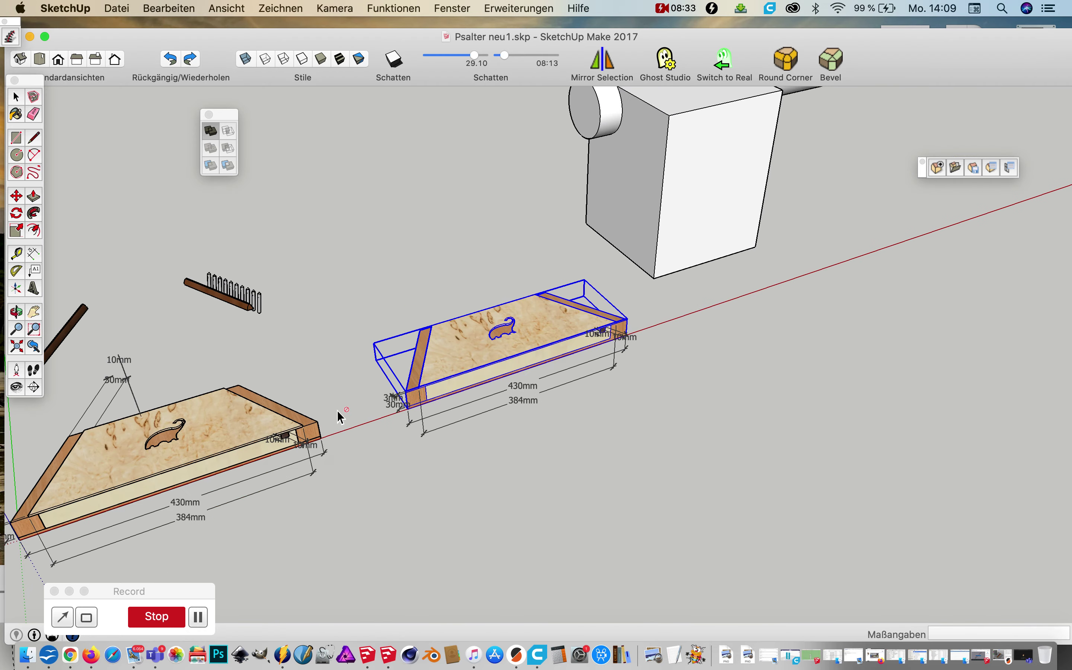
Select the left and right psaltery boards and view the board from a low front angle.
left_click(16, 96)
left_click(188, 443)
left_click(492, 368)
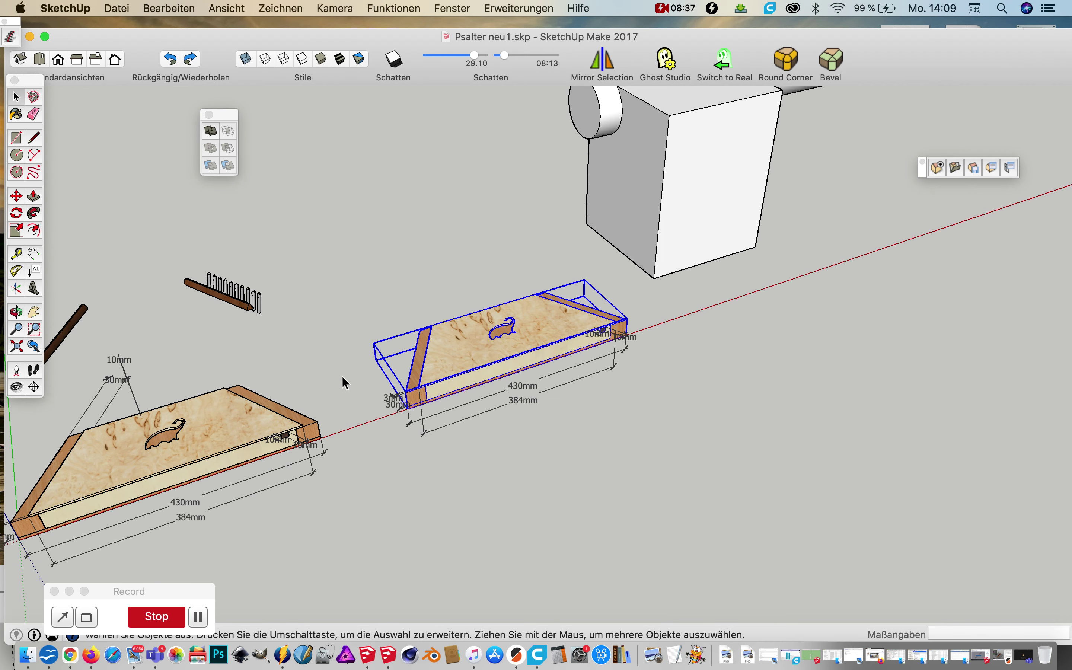
scroll(496, 367, "up", 5)
mouse_move(699, 441)
middle_mouse_down()
mouse_move(639, 462)
mouse_move(459, 395)
middle_mouse_up()
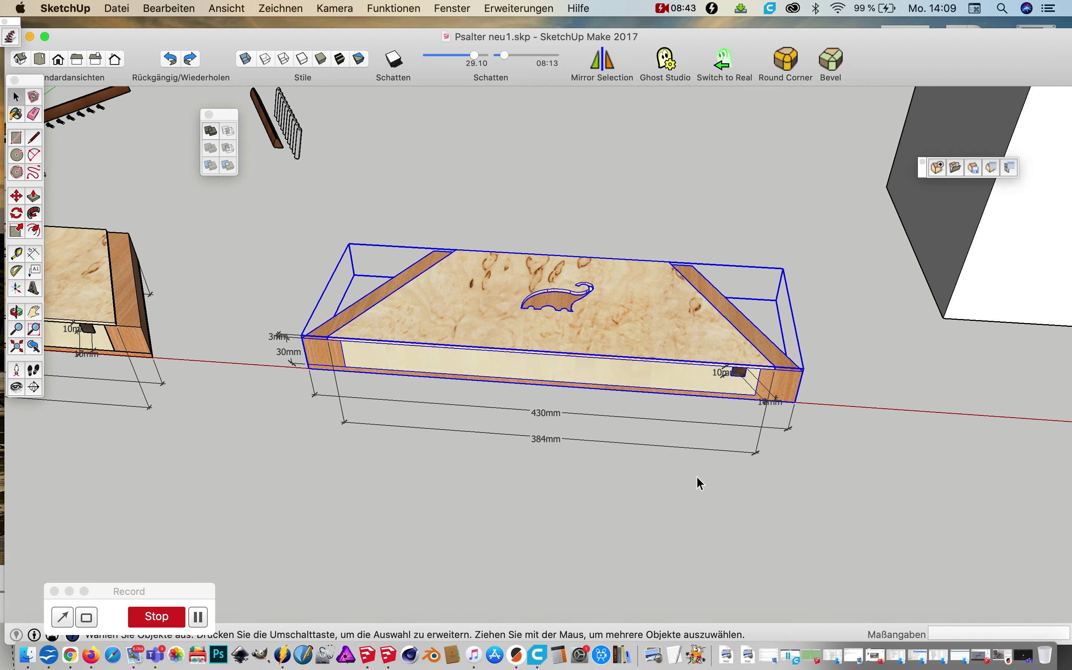
scroll(435, 355, "down", 3)
scroll(459, 382, "up", 3)
scroll(689, 261, "up", 1)
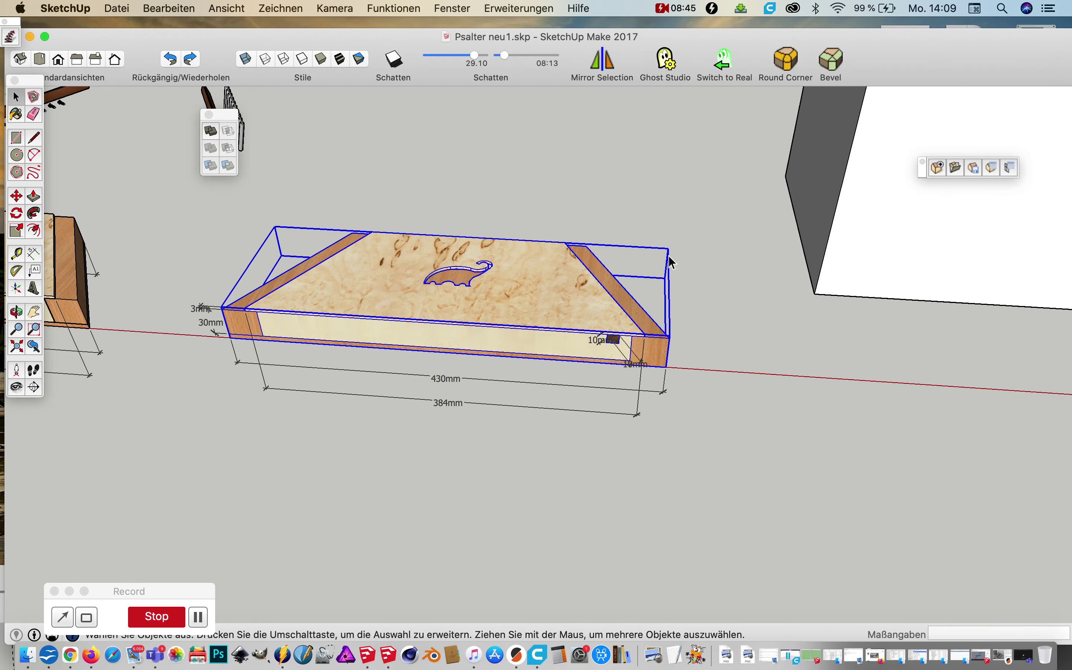
scroll(584, 275, "up", 4)
mouse_move(584, 274)
middle_mouse_down()
mouse_move(548, 325)
mouse_move(567, 280)
mouse_move(627, 211)
mouse_move(592, 397)
mouse_move(531, 241)
mouse_move(376, 297)
middle_mouse_up()
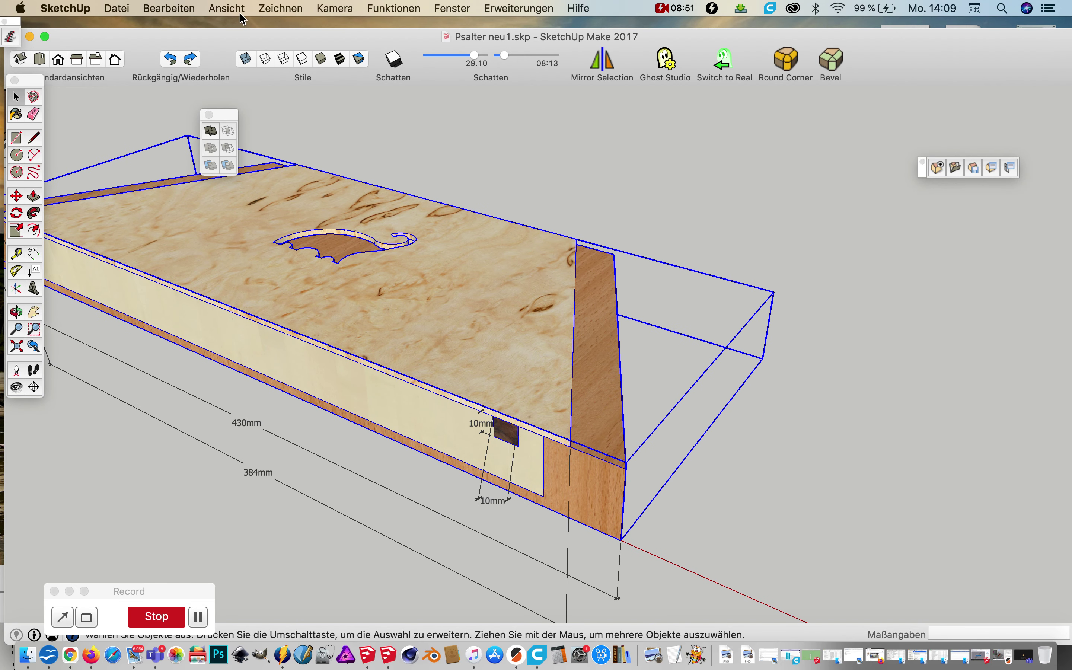
left_click(214, 15)
mouse_move(242, 194)
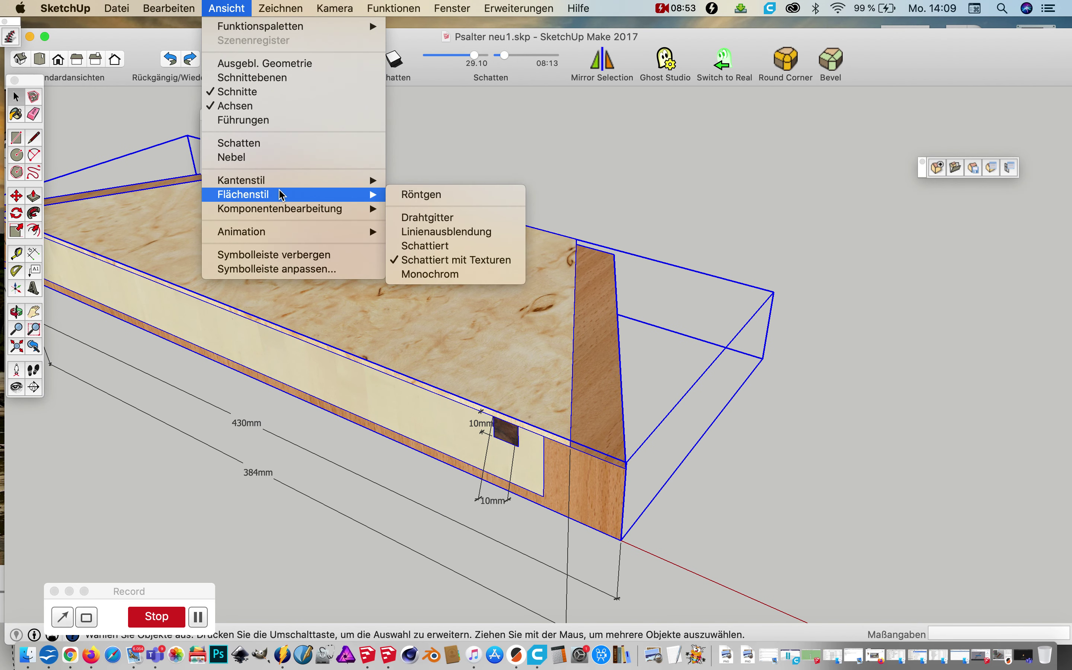
Switch the face style to X-ray and inspect the notch up close.
left_click(486, 196)
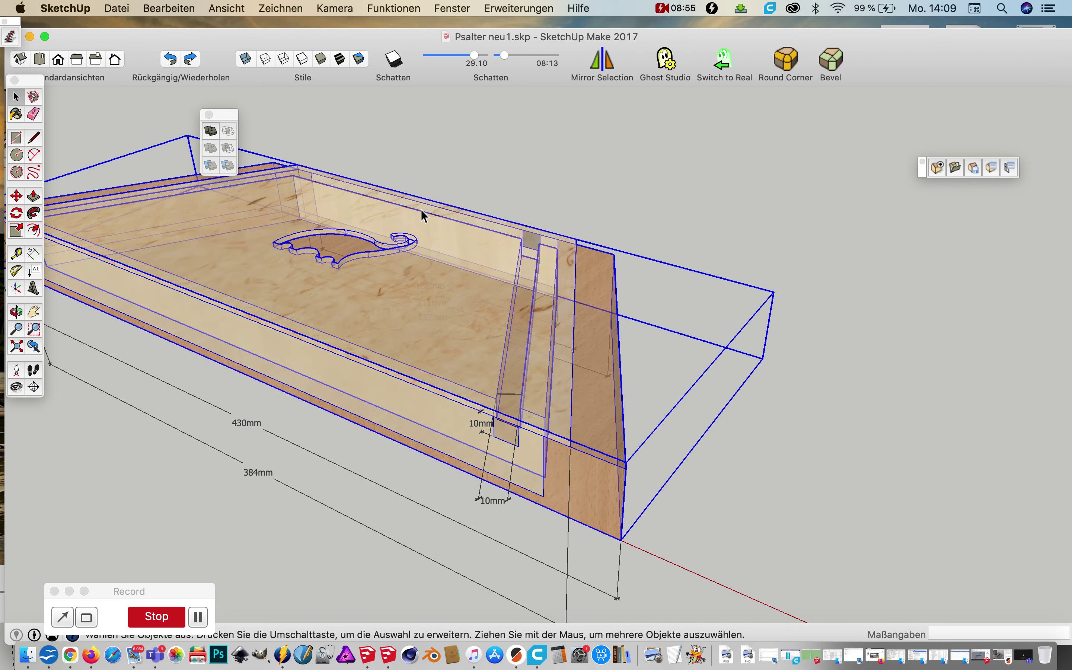
scroll(509, 250, "up", 3)
scroll(554, 270, "up", 3)
mouse_move(584, 293)
middle_mouse_down()
mouse_move(526, 196)
mouse_move(634, 220)
mouse_move(593, 303)
middle_mouse_up()
scroll(383, 318, "down", 5)
scroll(471, 304, "down", 5)
scroll(459, 306, "down", 5)
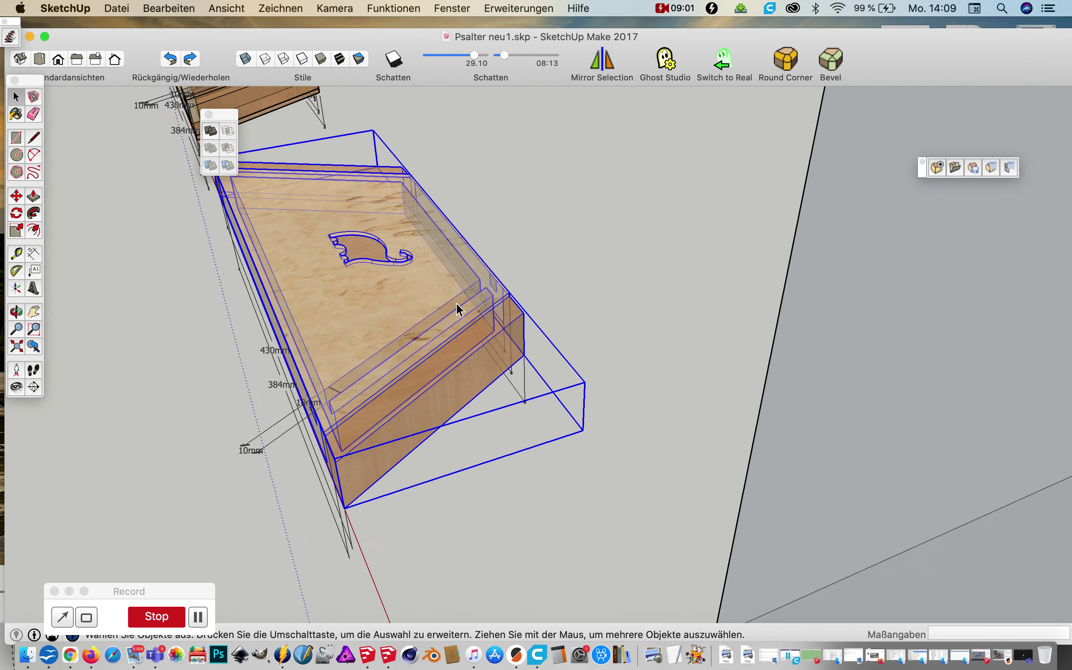
View the X-ray box from the front and from above, then clear the selection.
middle_click_drag(325, 303, 705, 302)
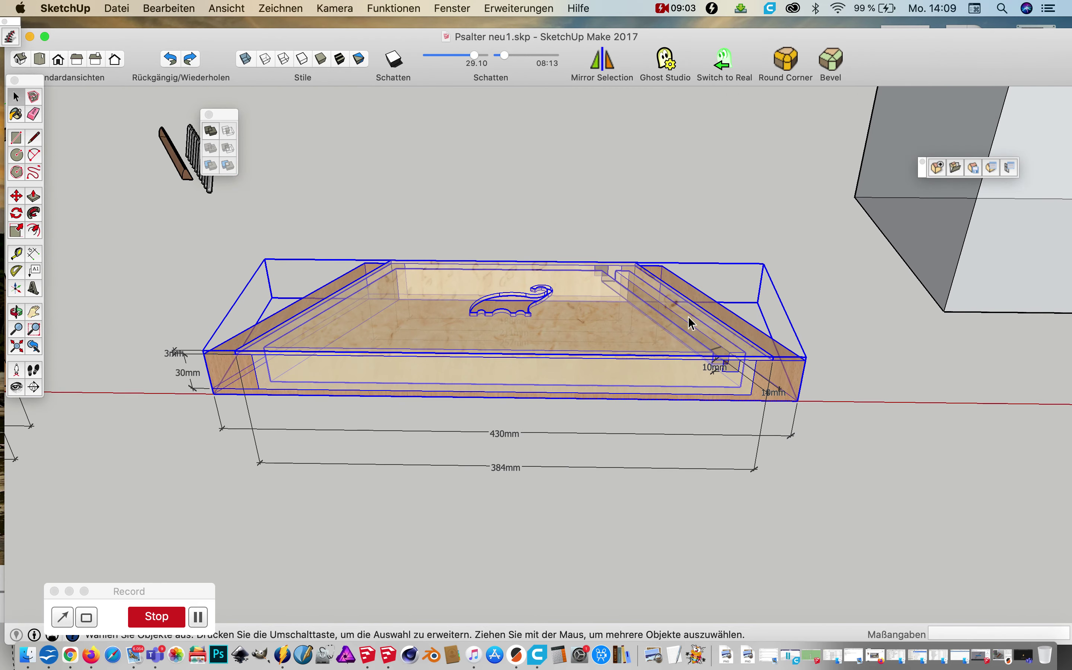
scroll(459, 418, "up", 3)
scroll(531, 377, "up", 3)
mouse_move(600, 397)
middle_mouse_down()
mouse_move(569, 419)
mouse_move(626, 195)
middle_mouse_up()
left_click(633, 132)
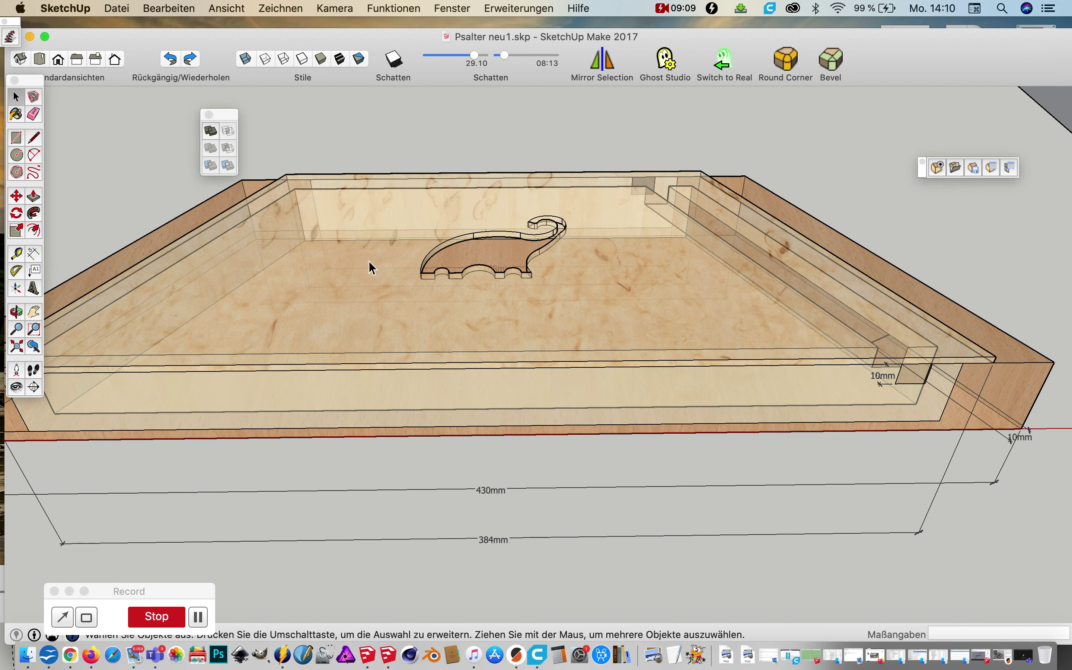
scroll(369, 255, "down", 3)
scroll(370, 265, "down", 2)
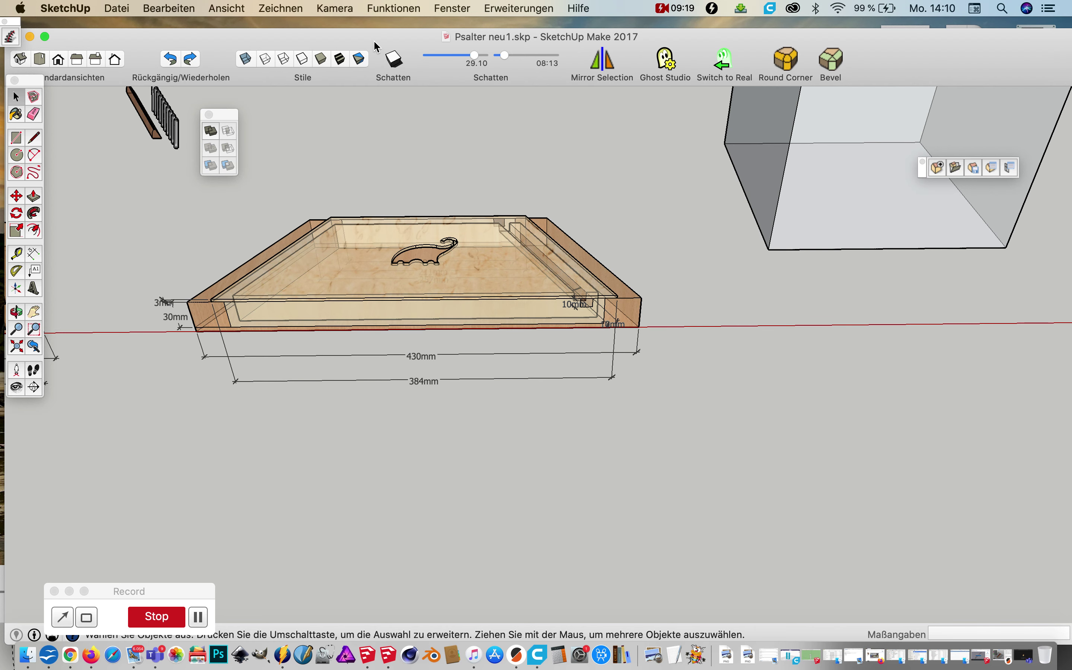
left_click_drag(374, 41, 360, 20)
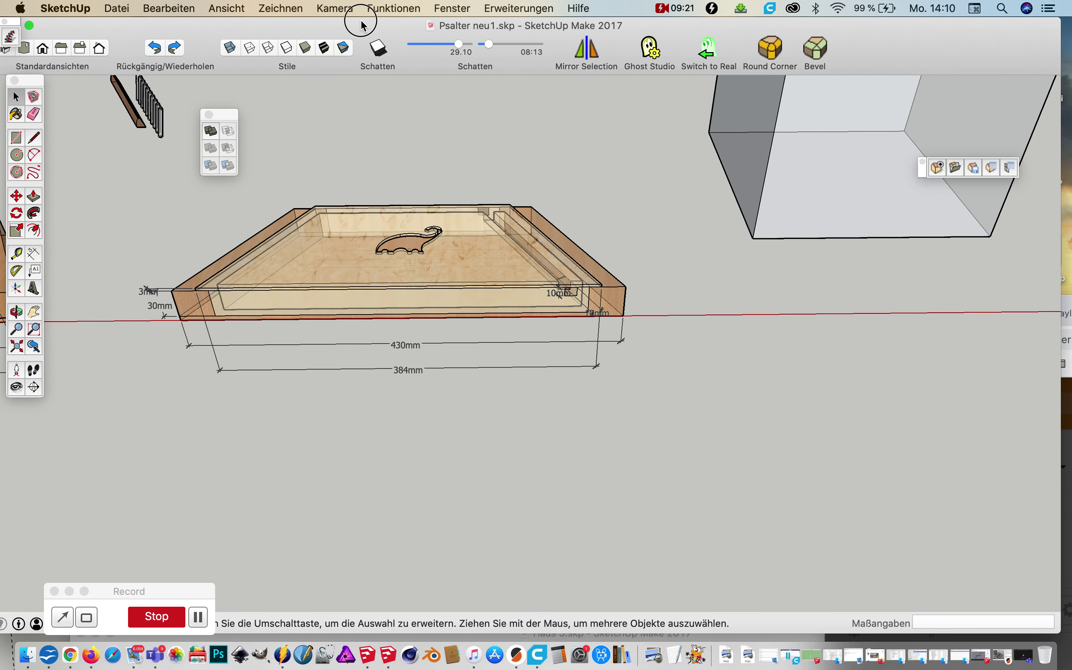